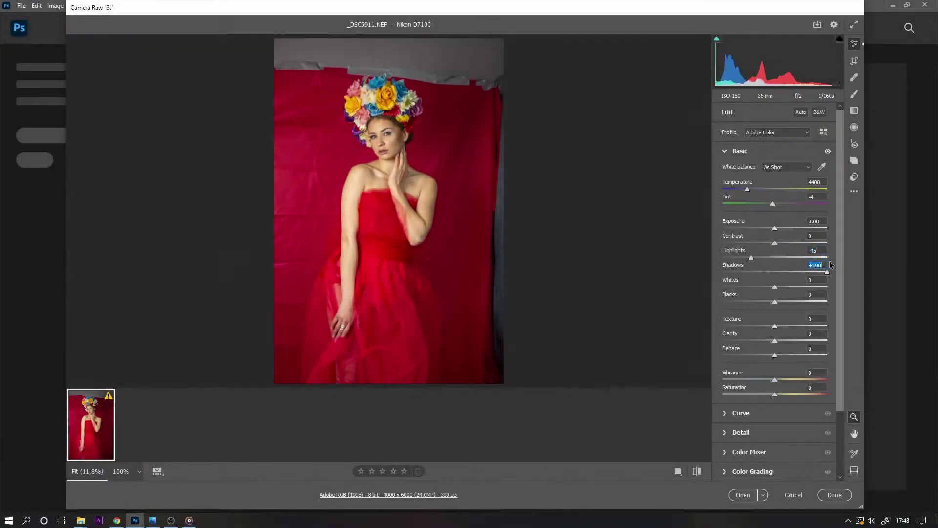
Step: Set a custom temperature and tint, +10 texture and clarity, slight dehaze, lower whites and lifted blacks
{"action": "left_click_drag", "start_coordinate": [747, 188], "coordinate": [777, 204]}
{"action": "left_click_drag", "start_coordinate": [742, 189], "coordinate": [744, 191]}
{"action": "left_click_drag", "start_coordinate": [774, 341], "coordinate": [780, 341]}
{"action": "left_click_drag", "start_coordinate": [774, 355], "coordinate": [777, 355]}
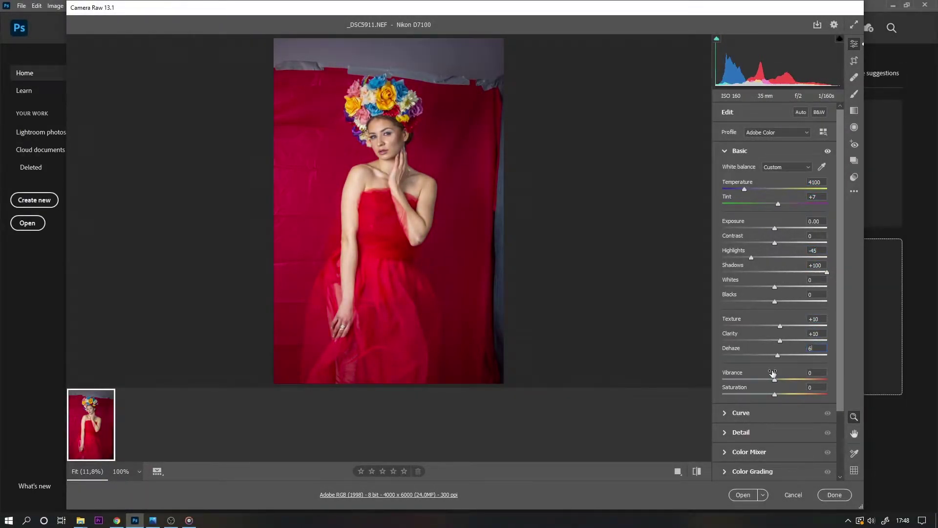
{"action": "left_click_drag", "start_coordinate": [774, 287], "coordinate": [780, 302]}
Step: Shift the reds' and oranges' hue and darken their luminance in the Color Mixer, then open in Photoshop
{"action": "scroll", "coordinate": [782, 301], "scroll_direction": "down", "scroll_amount": 3}
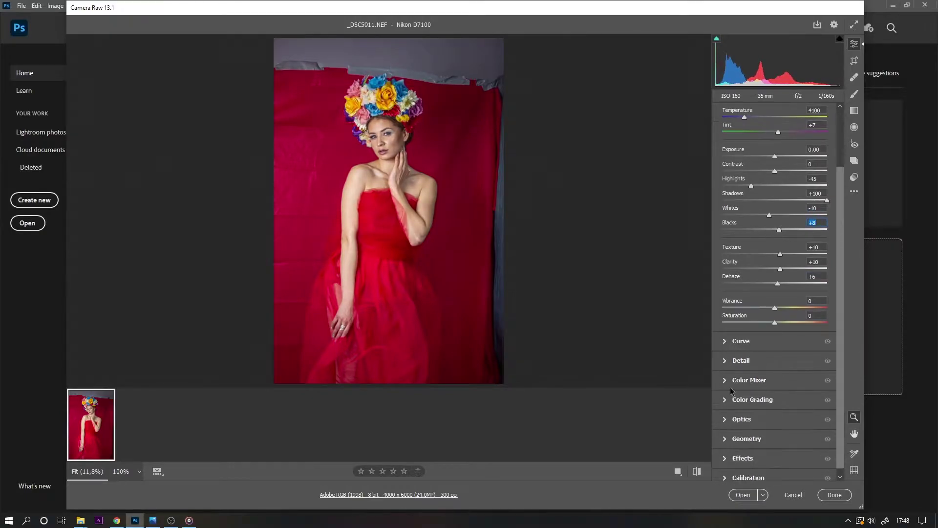
{"action": "left_click", "coordinate": [749, 379]}
{"action": "left_click_drag", "start_coordinate": [774, 264], "coordinate": [779, 266]}
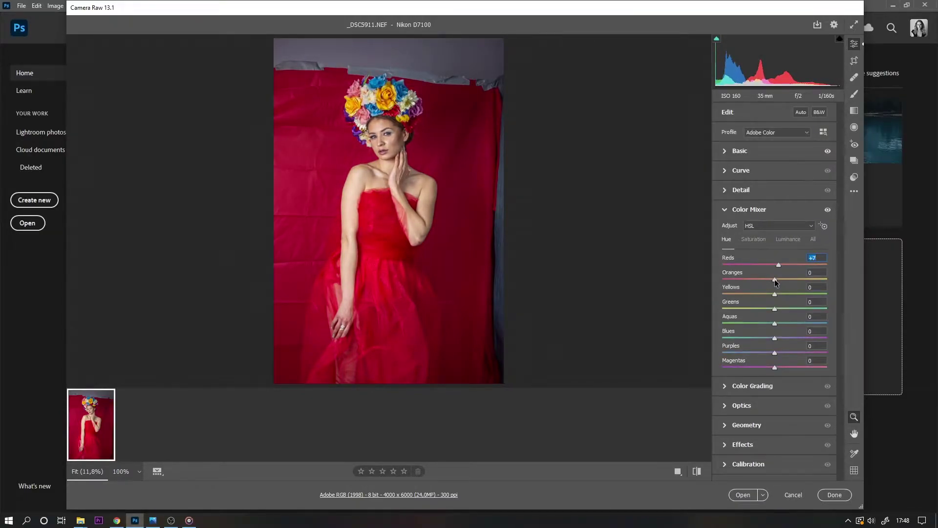
{"action": "left_click", "coordinate": [788, 239]}
{"action": "left_click_drag", "start_coordinate": [774, 264], "coordinate": [769, 279]}
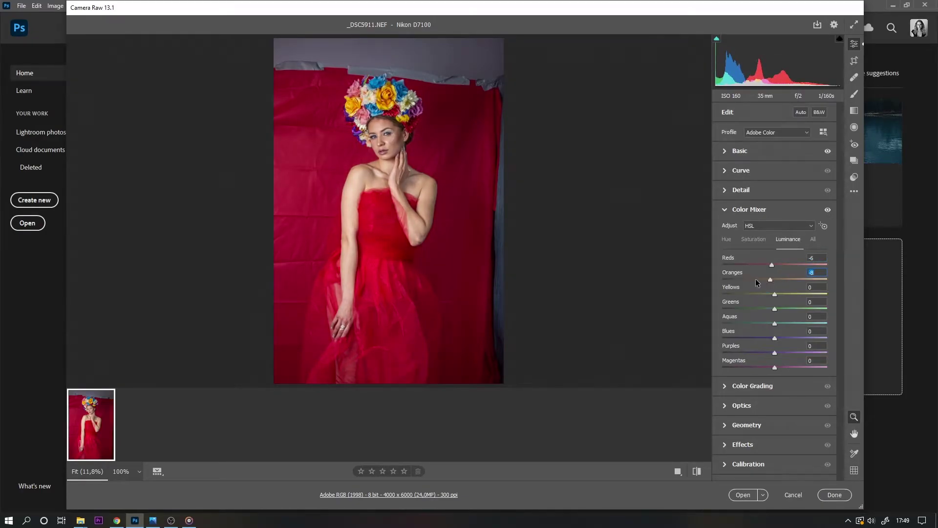
{"action": "left_click", "coordinate": [738, 406]}
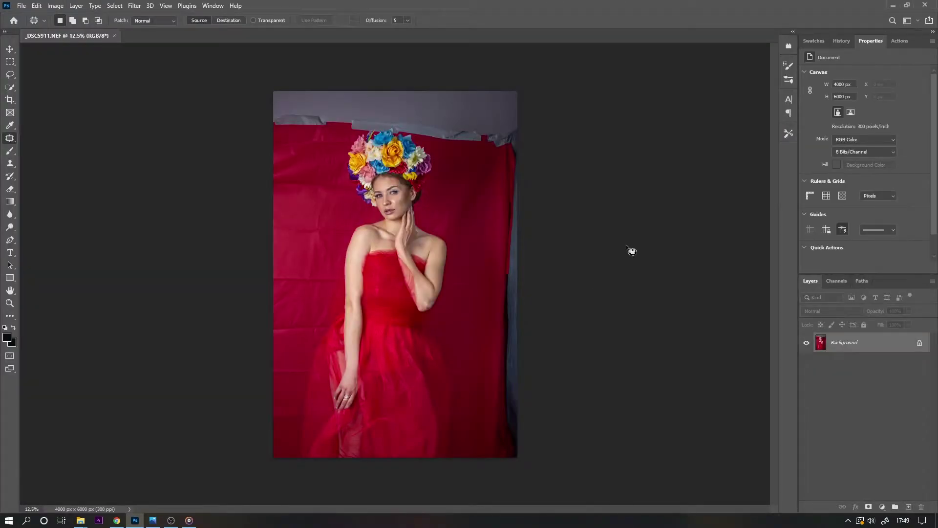
Step: Duplicate the photo layer and patch away the top tape and the dark right-edge strip
{"action": "key", "text": "ctrl+j"}
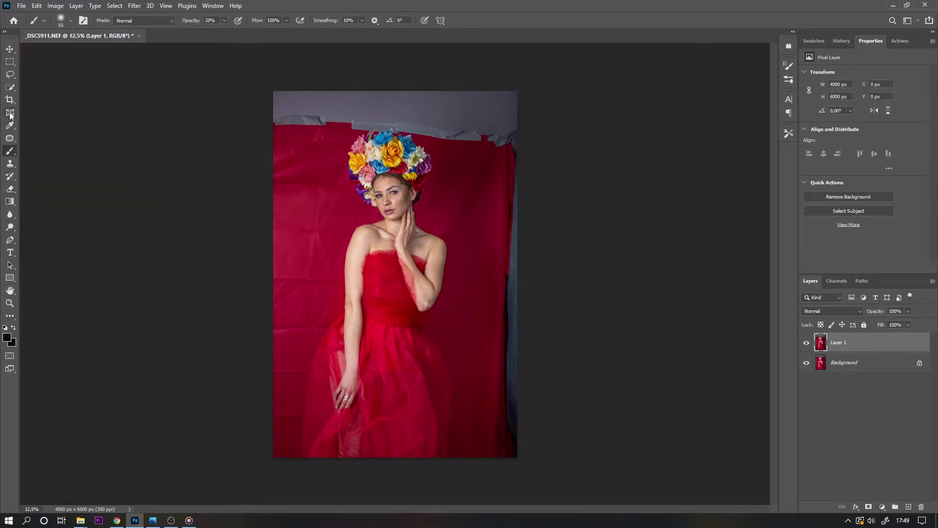
{"action": "left_click", "coordinate": [10, 138]}
{"action": "left_click_drag", "start_coordinate": [312, 141], "coordinate": [342, 161]}
{"action": "left_click_drag", "start_coordinate": [459, 97], "coordinate": [503, 166]}
{"action": "left_click_drag", "start_coordinate": [498, 127], "coordinate": [499, 265]}
{"action": "mouse_move", "coordinate": [513, 226]}
{"action": "left_mouse_down"}
{"action": "mouse_move", "coordinate": [517, 293]}
{"action": "mouse_move", "coordinate": [498, 449]}
{"action": "left_mouse_up"}
{"action": "left_click_drag", "start_coordinate": [503, 382], "coordinate": [469, 381]}
{"action": "key", "text": "ctrl+d"}
Step: Content-aware fill the grey wall along the top and patch the leftover grey above the crown
{"action": "key", "text": "l"}
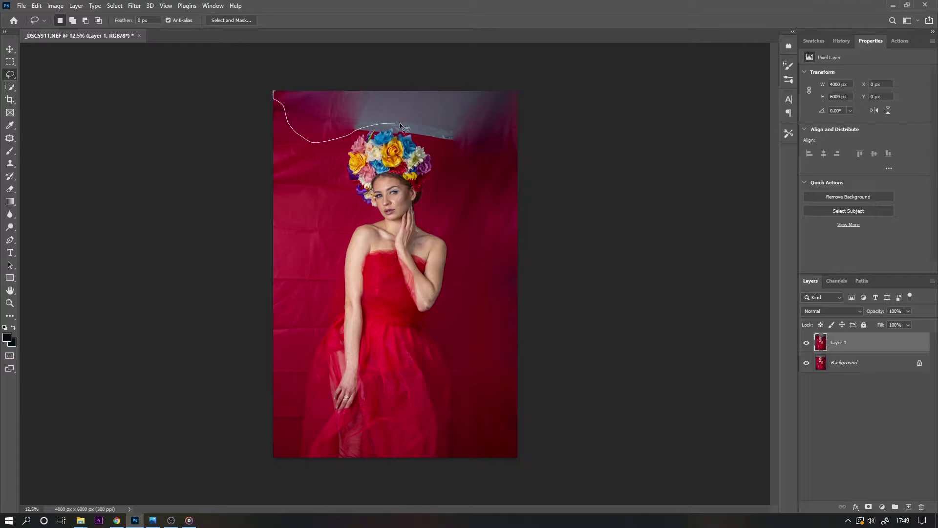
{"action": "left_click_drag", "start_coordinate": [399, 122], "coordinate": [249, 52]}
{"action": "key", "text": "shift+BackSpace"}
{"action": "key", "text": "Return"}
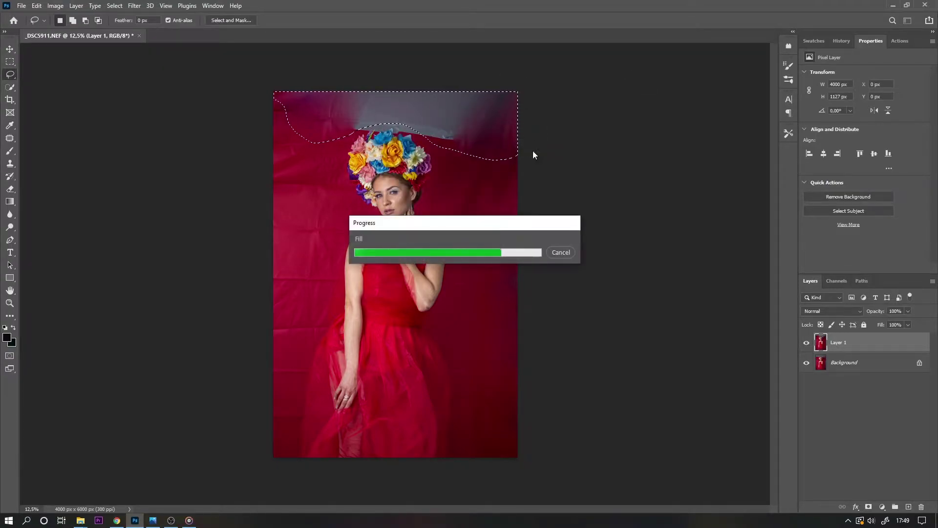
{"action": "key", "text": "ctrl+d"}
{"action": "key", "text": "j"}
{"action": "left_click_drag", "start_coordinate": [508, 147], "coordinate": [503, 241]}
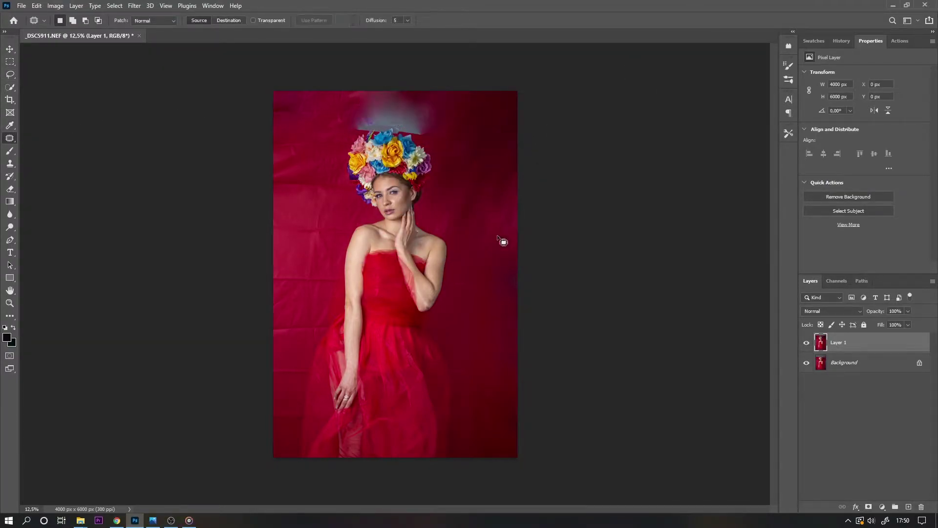
Step: On a new layer, clone red backdrop over the pale patch above the flowers using a 45 px brush
{"action": "left_click", "coordinate": [911, 506]}
{"action": "key", "text": "s"}
{"action": "left_click", "coordinate": [71, 21]}
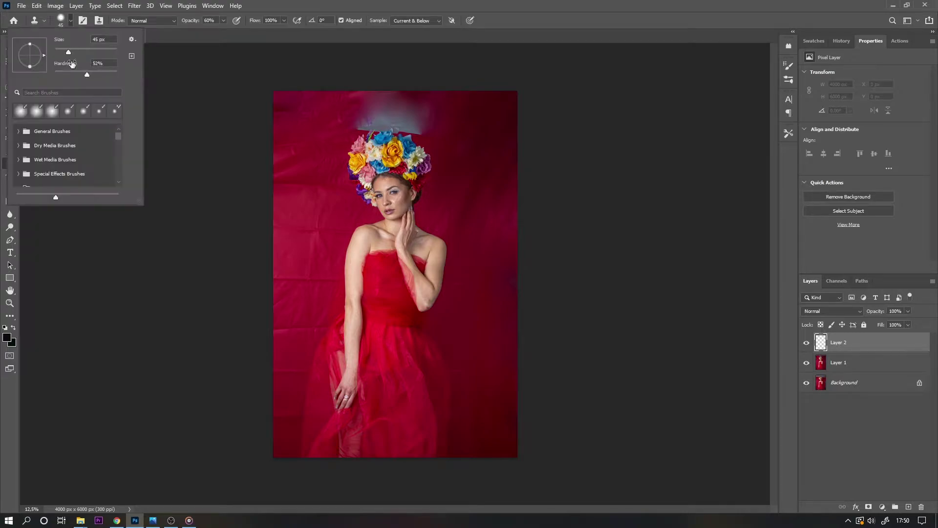
{"action": "key", "text": "Return"}
{"action": "left_click", "coordinate": [329, 126], "text": "alt"}
{"action": "left_click_drag", "start_coordinate": [372, 117], "coordinate": [378, 121]}
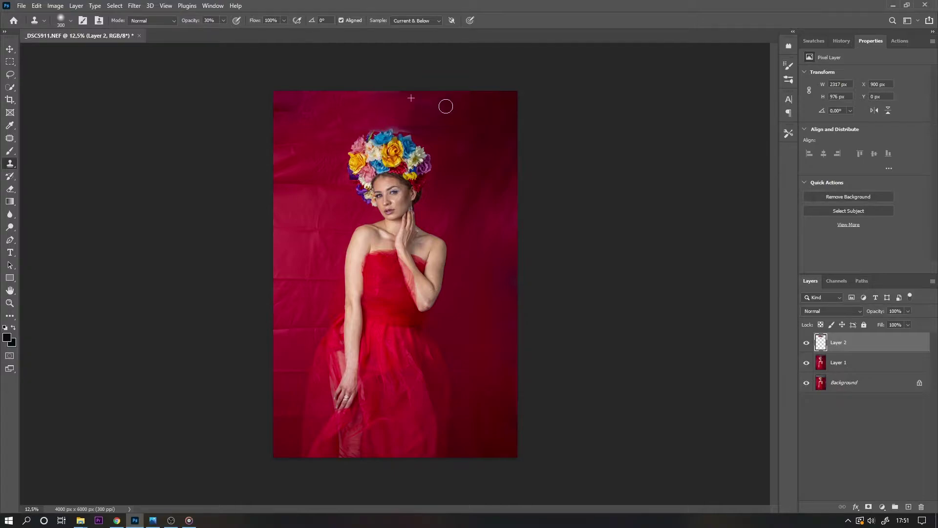
Step: Merge Layer 2 into Layer 1, then Liquify the crown and figure with a 700–500 px Forward Warp brush
{"action": "right_click", "coordinate": [843, 344]}
{"action": "left_click", "coordinate": [775, 388]}
{"action": "left_click", "coordinate": [134, 5]}
{"action": "left_click", "coordinate": [177, 94]}
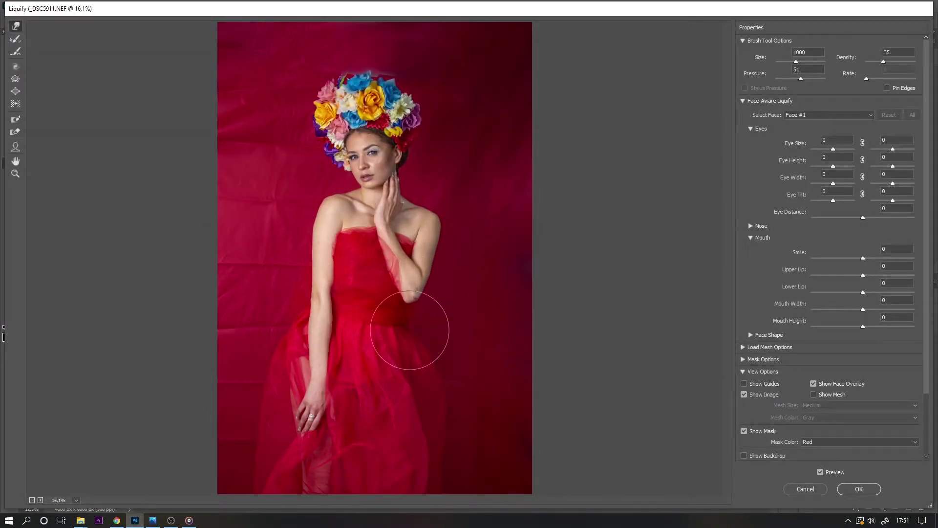
{"action": "key", "text": "bracketleft"}
{"action": "key", "text": "bracketleft"}
{"action": "key", "text": "bracketleft"}
{"action": "key", "text": "bracketleft"}
{"action": "key", "text": "bracketleft"}
{"action": "key", "text": "bracketleft"}
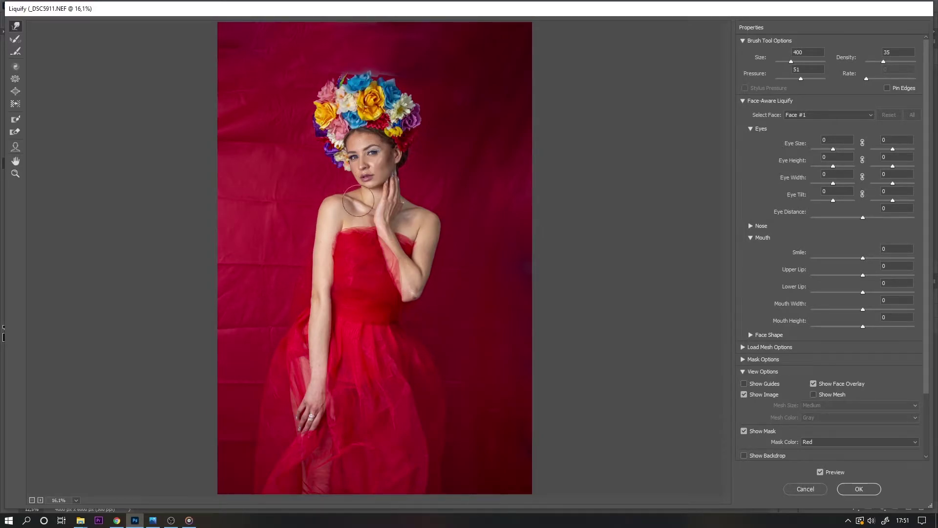
{"action": "key", "text": "bracketright"}
{"action": "key", "text": "bracketright"}
{"action": "key", "text": "bracketright"}
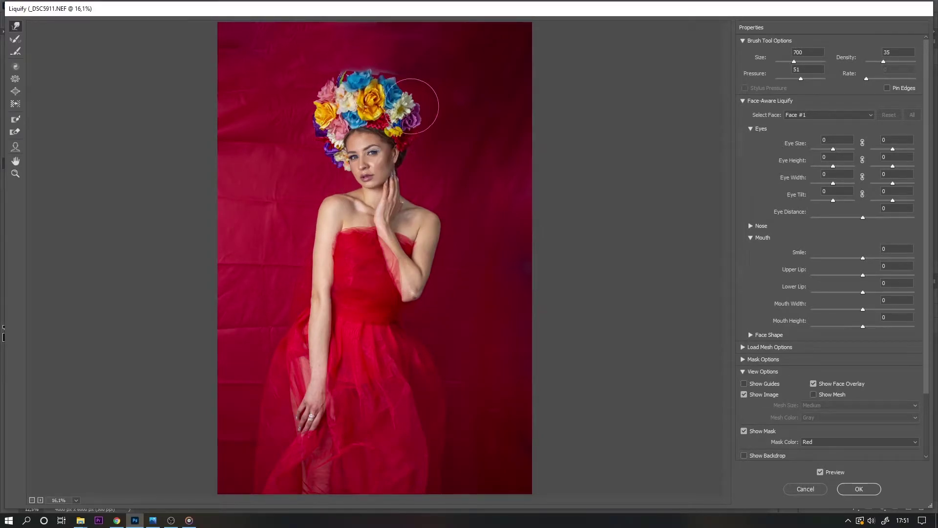
{"action": "left_click_drag", "start_coordinate": [373, 75], "coordinate": [419, 146]}
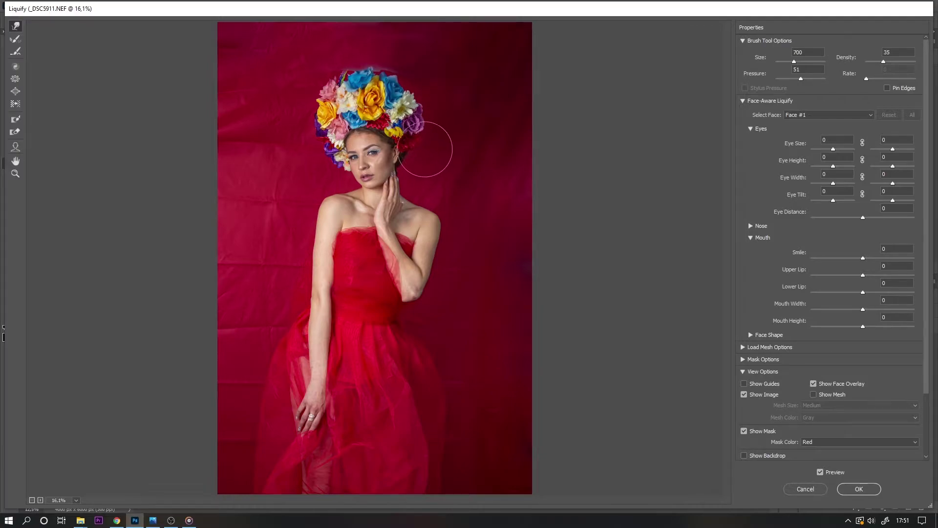
{"action": "key", "text": "bracketleft"}
{"action": "key", "text": "bracketleft"}
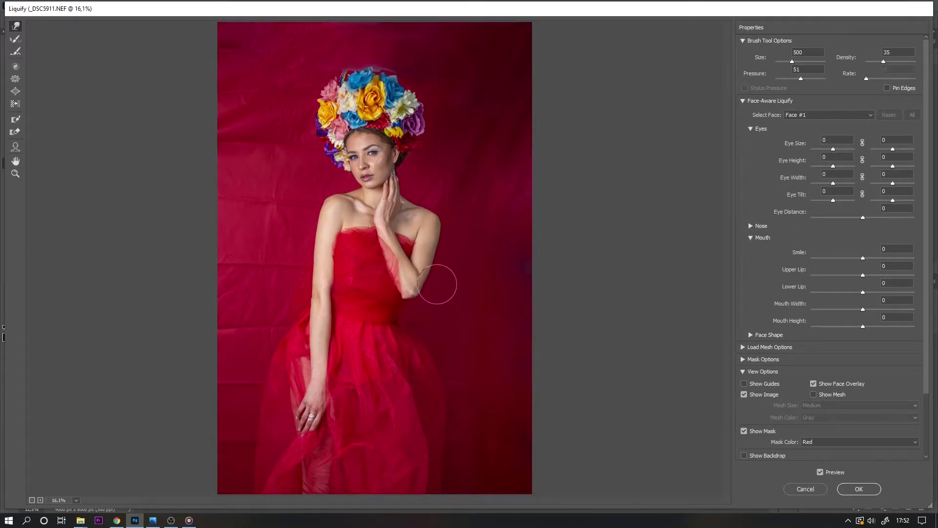
{"action": "left_click", "coordinate": [866, 495]}
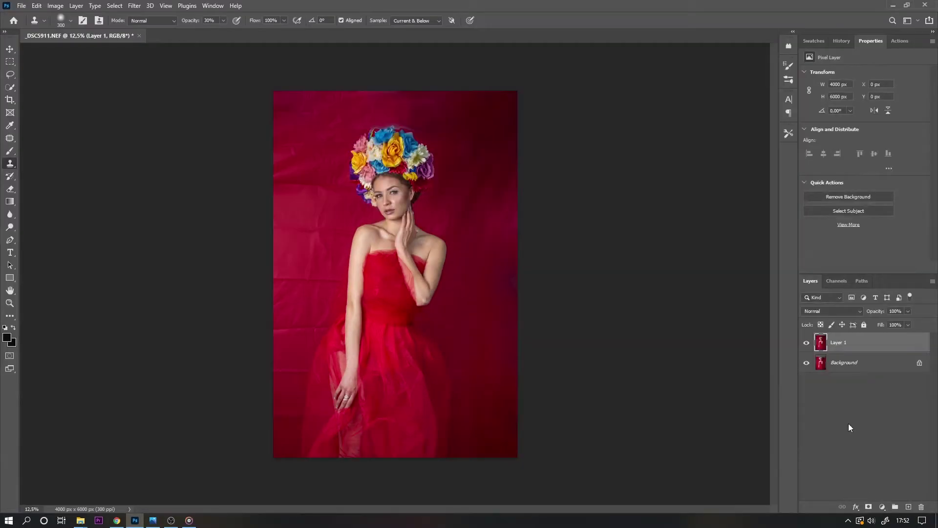
Step: Copy the lower-right skirt onto a new layer and warp its bottom corner downward
{"action": "key", "text": "l"}
{"action": "mouse_move", "coordinate": [425, 329]}
{"action": "left_mouse_down"}
{"action": "mouse_move", "coordinate": [440, 506]}
{"action": "mouse_move", "coordinate": [426, 328]}
{"action": "left_mouse_up"}
{"action": "key", "text": "ctrl+j"}
{"action": "key", "text": "ctrl+t"}
{"action": "right_click", "coordinate": [434, 186]}
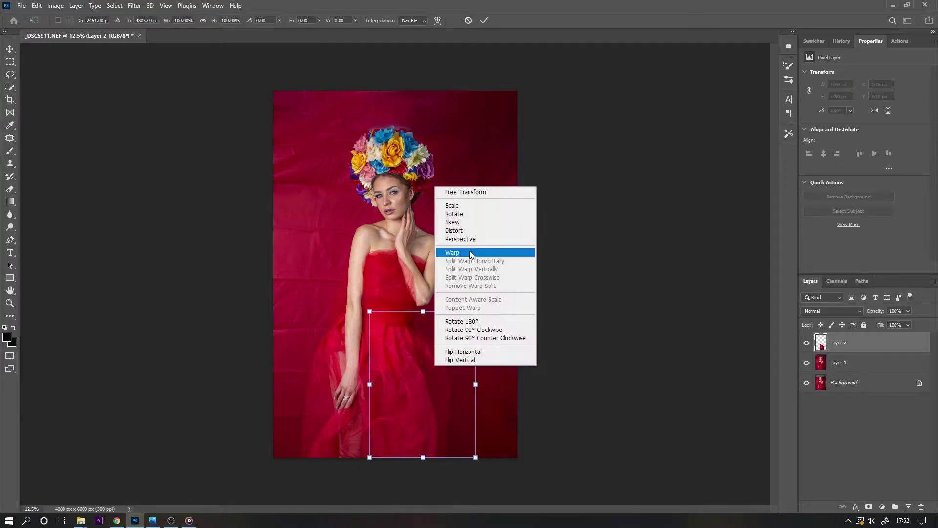
{"action": "left_click", "coordinate": [469, 252]}
{"action": "mouse_move", "coordinate": [440, 457]}
{"action": "left_mouse_down"}
{"action": "mouse_move", "coordinate": [466, 473]}
{"action": "mouse_move", "coordinate": [423, 476]}
{"action": "left_mouse_up"}
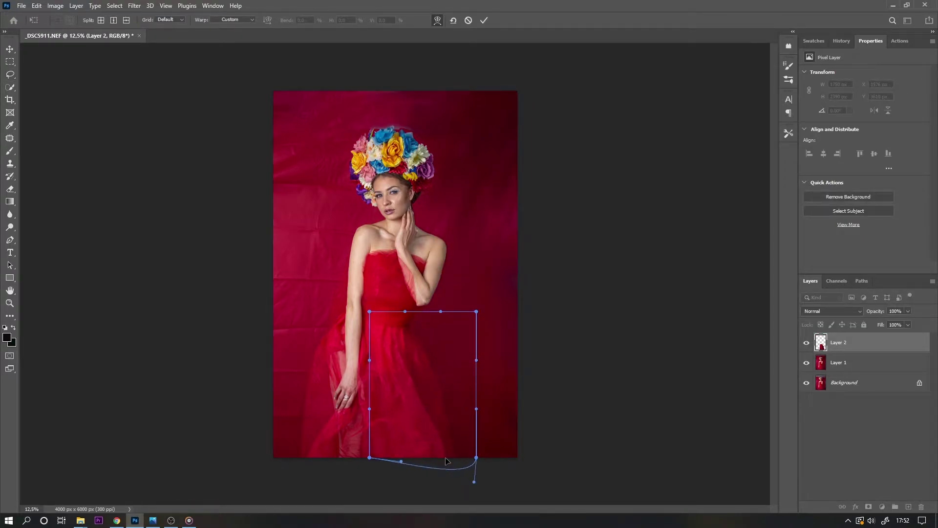
{"action": "key", "text": "Return"}
Step: Warp the left skirt's bottom edge downward and merge the warped piece into Layer 1
{"action": "right_click", "coordinate": [836, 350]}
{"action": "key", "text": "Escape"}
{"action": "left_click_drag", "start_coordinate": [346, 307], "coordinate": [345, 307]}
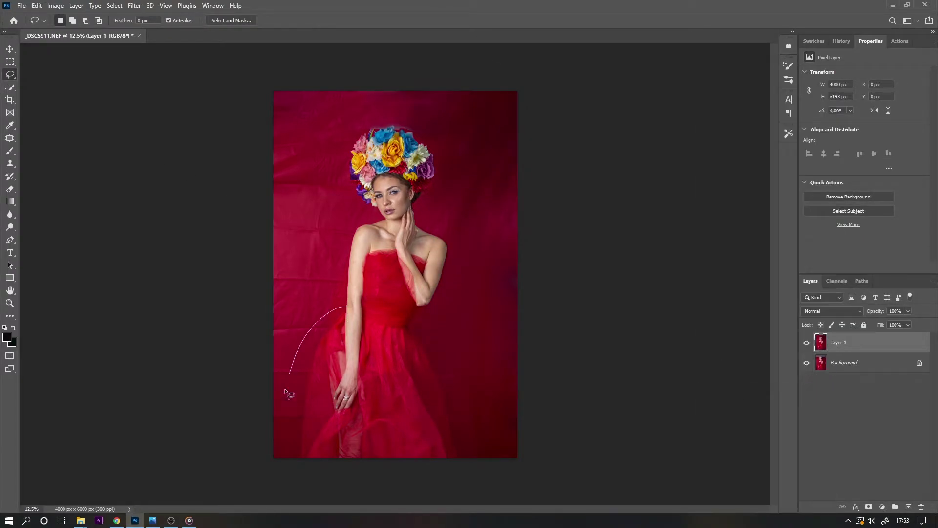
{"action": "key", "text": "ctrl+t"}
{"action": "right_click", "coordinate": [320, 334]}
{"action": "left_click", "coordinate": [355, 400]}
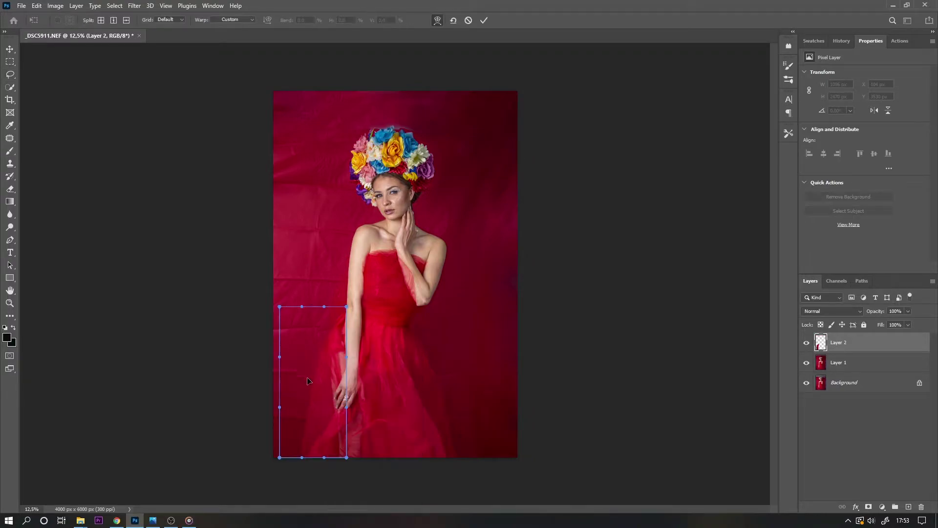
{"action": "left_click_drag", "start_coordinate": [311, 381], "coordinate": [327, 399]}
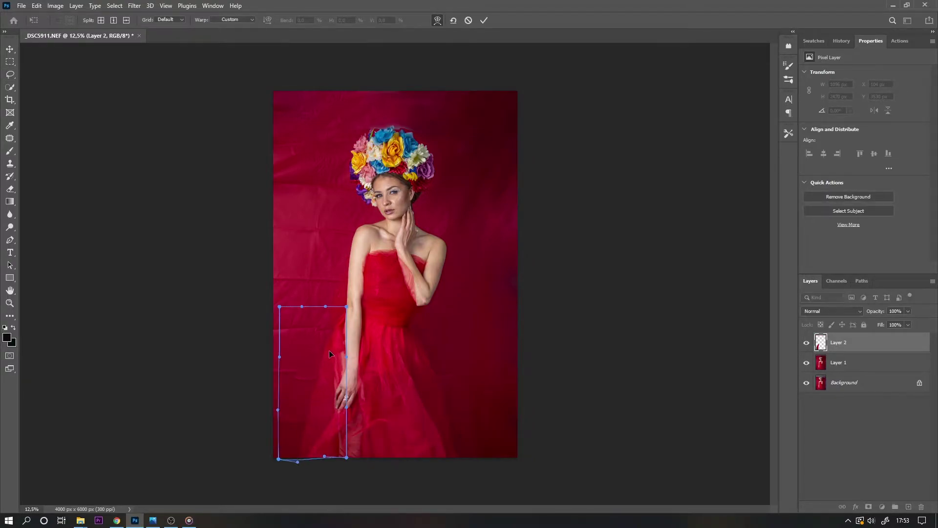
{"action": "key", "text": "Return"}
{"action": "right_click", "coordinate": [839, 343]}
{"action": "left_click", "coordinate": [826, 391]}
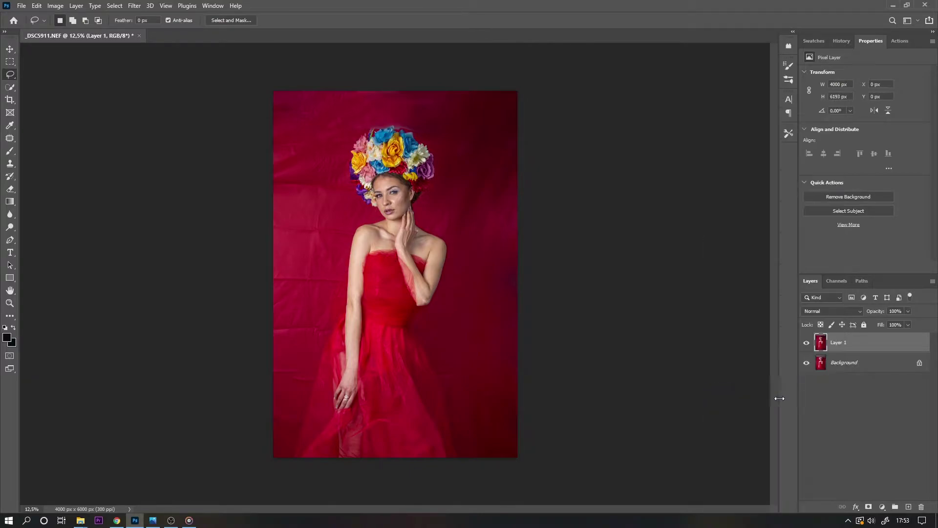
Step: Set a portrait 4:5 crop and drag it beyond the canvas edges
{"action": "key", "text": "c"}
{"action": "key", "text": "x"}
{"action": "left_click_drag", "start_coordinate": [395, 111], "coordinate": [395, 74]}
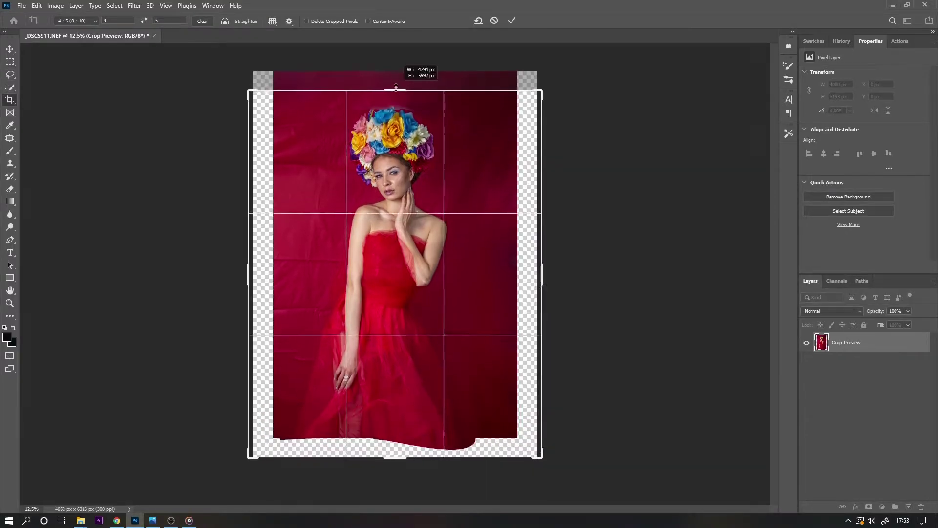
Step: Apply the enlarged crop and stretch the photo's lower band down to the canvas bottom
{"action": "left_click", "coordinate": [511, 21]}
{"action": "left_click", "coordinate": [10, 62]}
{"action": "left_click_drag", "start_coordinate": [567, 481], "coordinate": [200, 396]}
{"action": "key", "text": "ctrl+t"}
{"action": "right_click", "coordinate": [412, 397]}
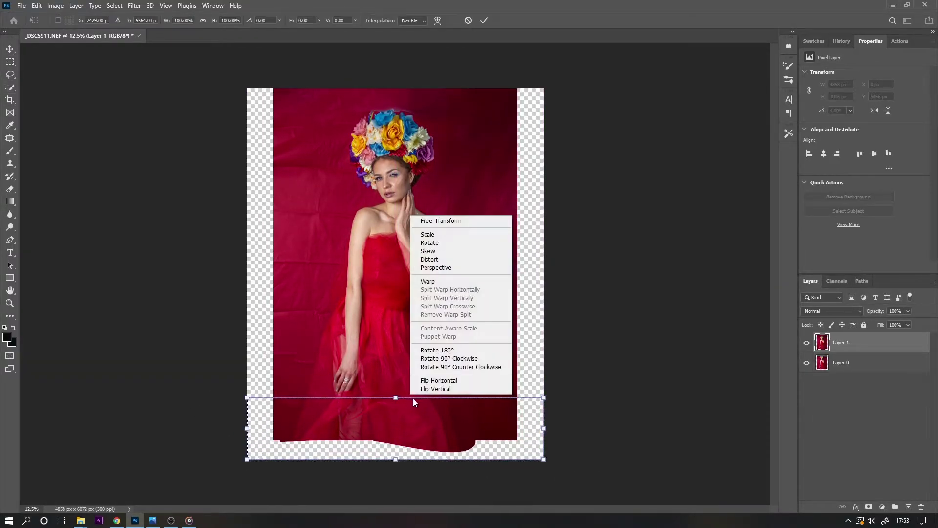
{"action": "left_click_drag", "start_coordinate": [395, 459], "coordinate": [395, 492]}
{"action": "left_click", "coordinate": [484, 20]}
{"action": "key", "text": "ctrl+d"}
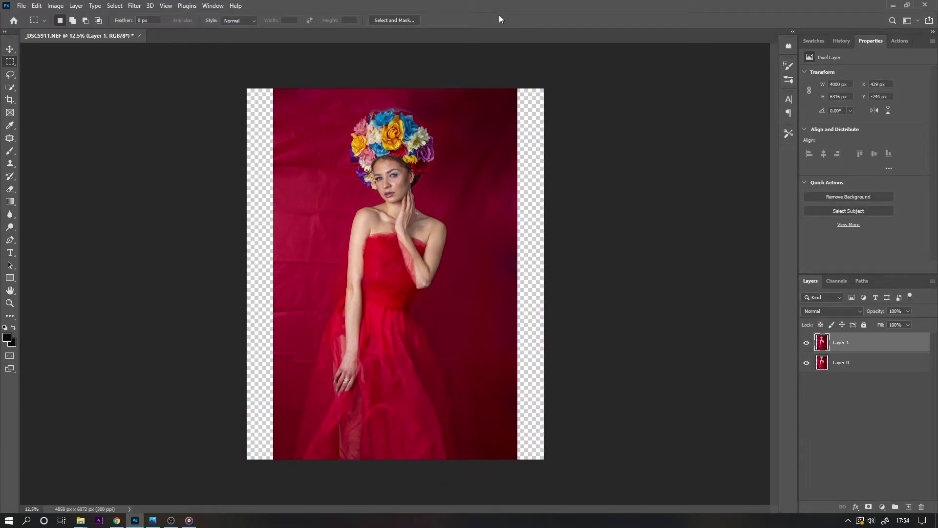
Step: On a new layer, brush red backdrop over the left and right transparent strips with a 500 px brush
{"action": "left_click", "coordinate": [908, 507]}
{"action": "key", "text": "b"}
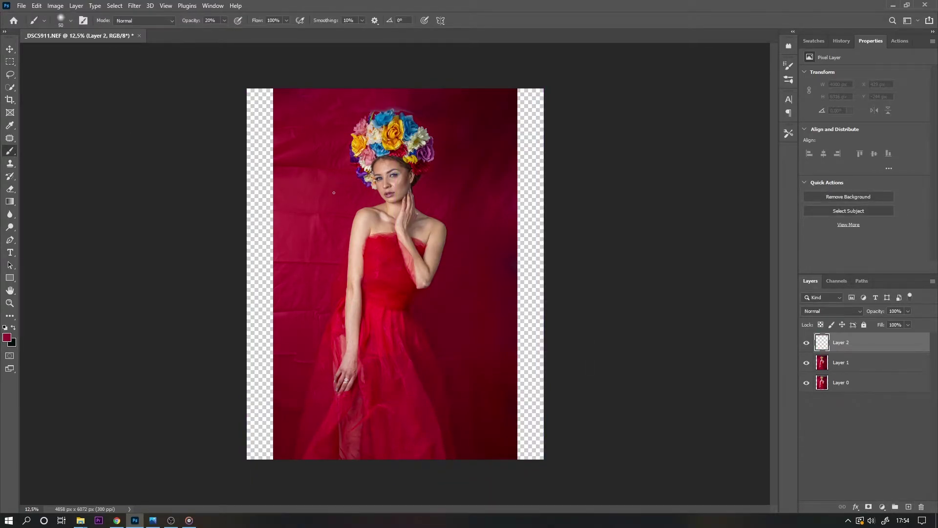
{"action": "left_click_drag", "start_coordinate": [302, 139], "coordinate": [278, 352]}
{"action": "mouse_move", "coordinate": [266, 93]}
{"action": "left_mouse_down"}
{"action": "mouse_move", "coordinate": [279, 360]}
{"action": "mouse_move", "coordinate": [269, 391]}
{"action": "left_mouse_up"}
{"action": "left_click_drag", "start_coordinate": [475, 152], "coordinate": [490, 444]}
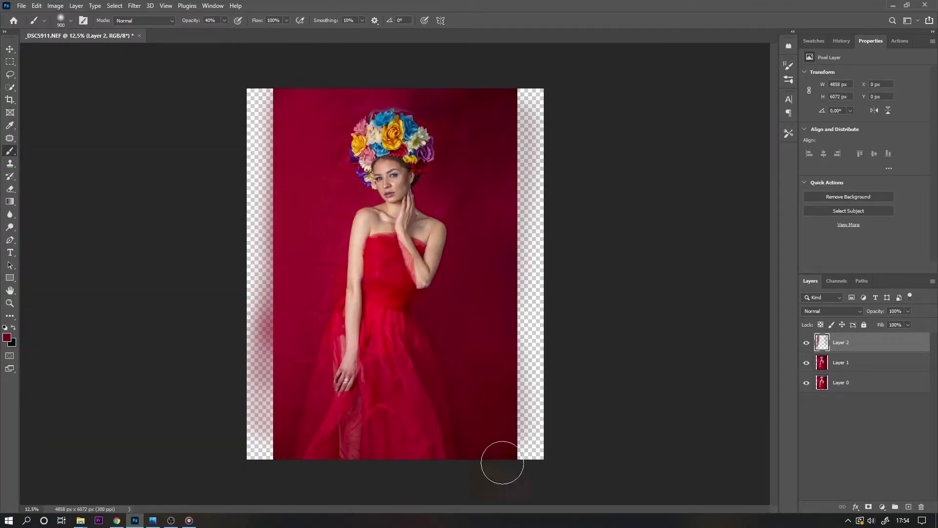
{"action": "key", "text": "bracketleft"}
{"action": "key", "text": "bracketleft"}
{"action": "key", "text": "bracketleft"}
{"action": "left_click_drag", "start_coordinate": [507, 395], "coordinate": [527, 233]}
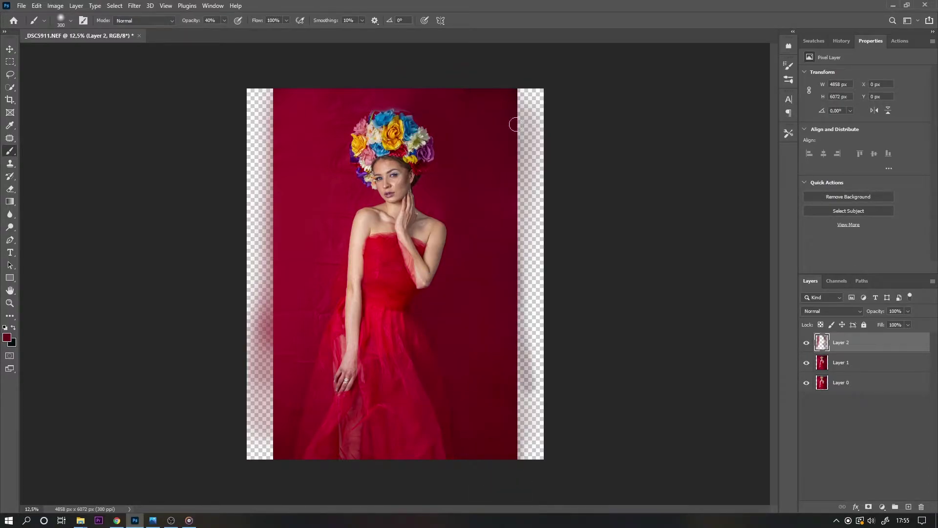
{"action": "left_click", "coordinate": [314, 244]}
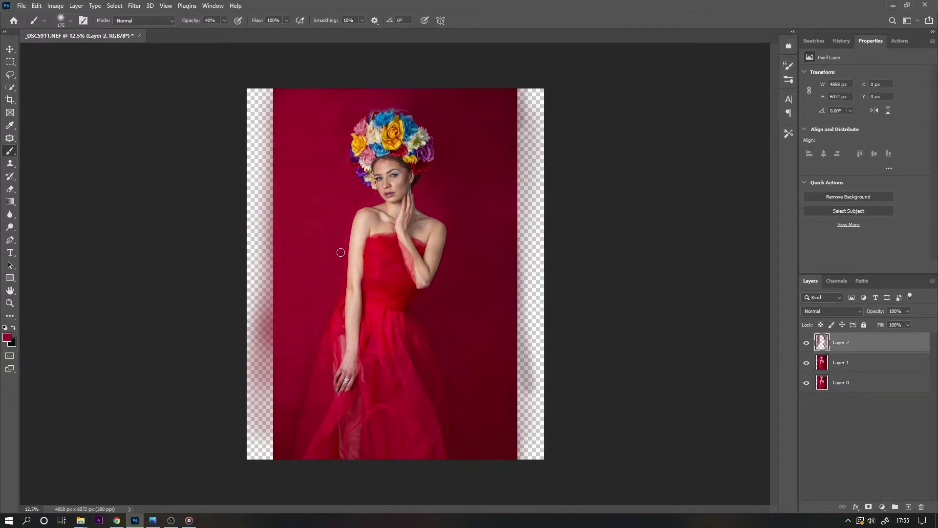
{"action": "left_click", "coordinate": [321, 159]}
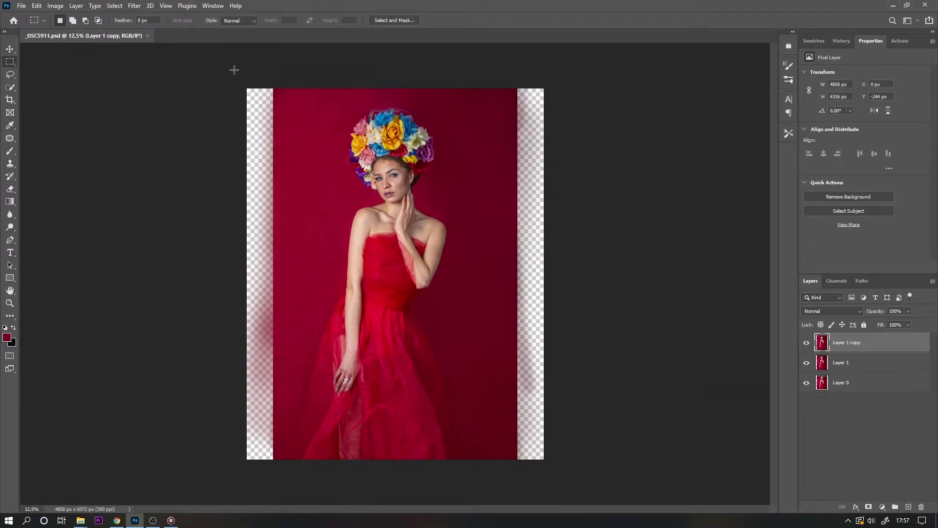
Step: Content-aware fill the transparent strips along the left and right edges
{"action": "left_click_drag", "start_coordinate": [234, 70], "coordinate": [276, 488]}
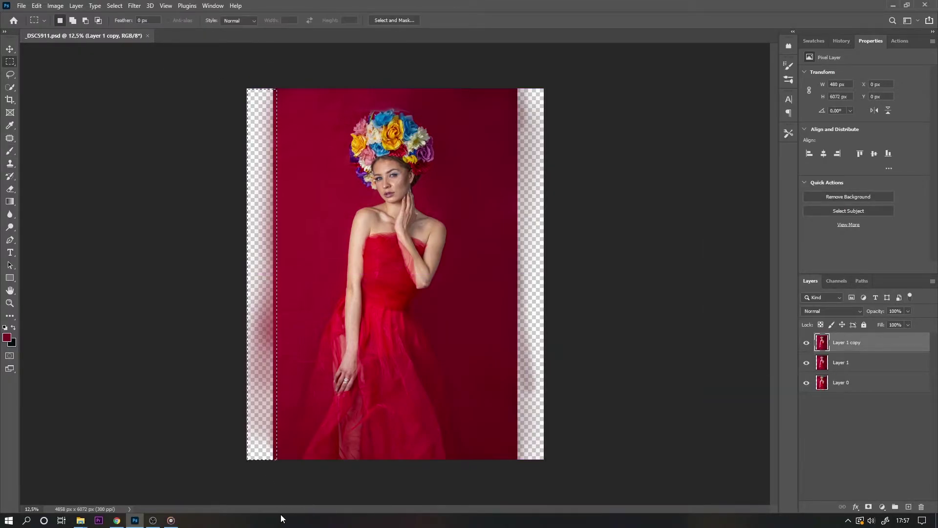
{"action": "key", "text": "shift+F5"}
{"action": "left_click", "coordinate": [533, 142]}
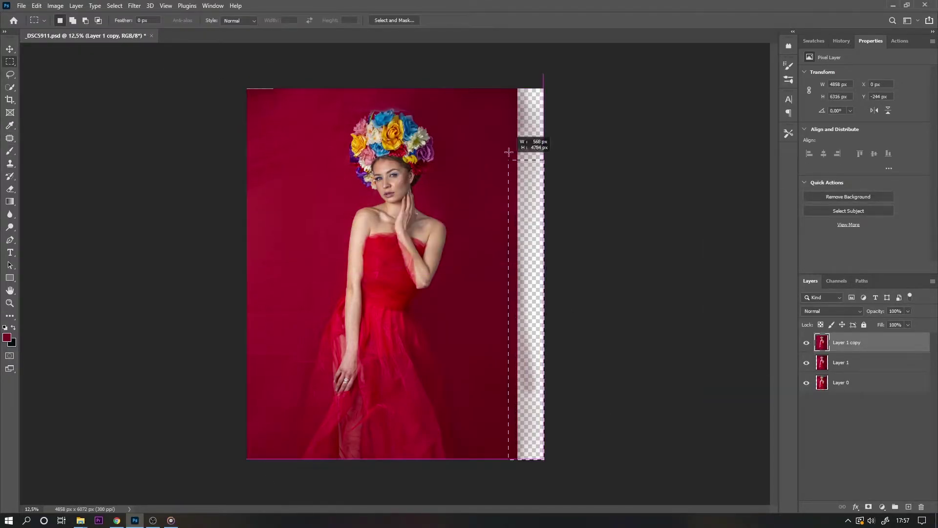
{"action": "left_click_drag", "start_coordinate": [550, 469], "coordinate": [516, 73]}
{"action": "key", "text": "shift+F5"}
{"action": "left_click", "coordinate": [536, 139]}
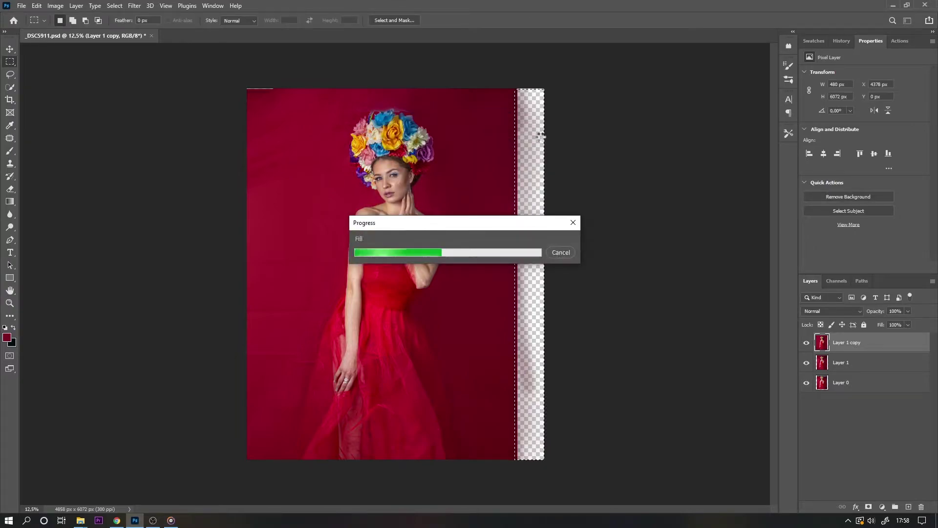
Step: Content-aware fill the small transparent gaps at the top-left and top-right corners
{"action": "key", "text": "m"}
{"action": "left_click_drag", "start_coordinate": [242, 93], "coordinate": [324, 65]}
{"action": "key", "text": "shift+F5"}
{"action": "left_click", "coordinate": [538, 139]}
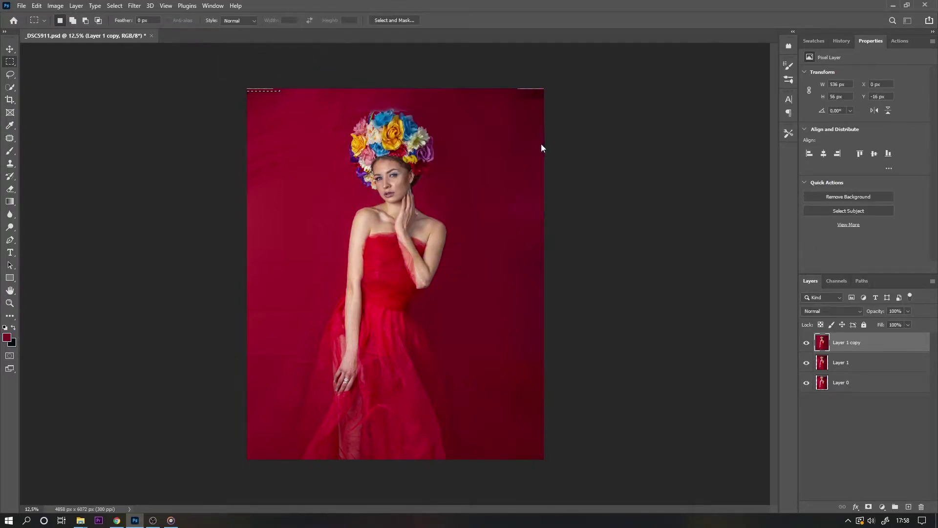
{"action": "left_click_drag", "start_coordinate": [509, 76], "coordinate": [574, 94]}
{"action": "key", "text": "shift+F5"}
{"action": "left_click", "coordinate": [543, 143]}
{"action": "key", "text": "ctrl+d"}
Step: Patch several blemished spots in the backdrop with clean texture
{"action": "key", "text": "j"}
{"action": "left_click_drag", "start_coordinate": [267, 371], "coordinate": [313, 340]}
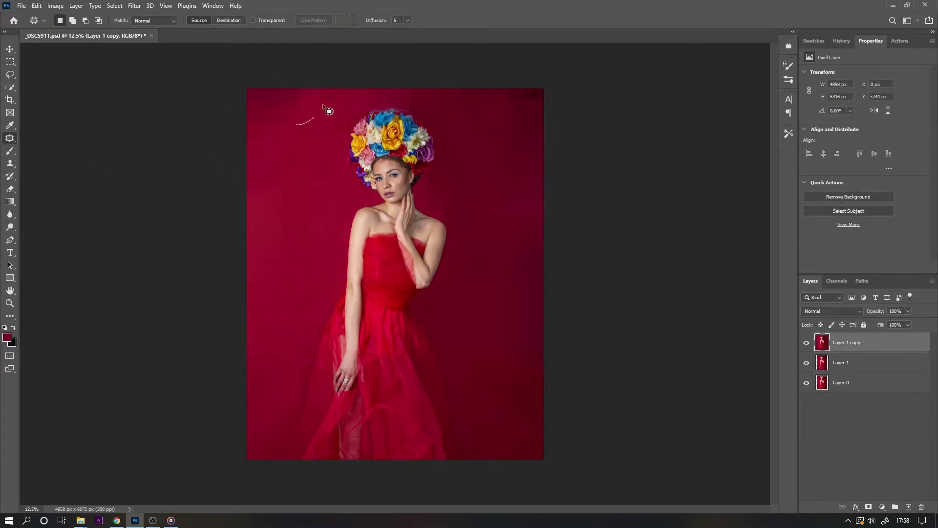
{"action": "left_click_drag", "start_coordinate": [483, 272], "coordinate": [258, 379]}
{"action": "key", "text": "ctrl+d"}
{"action": "left_click_drag", "start_coordinate": [423, 317], "coordinate": [486, 386]}
{"action": "mouse_move", "coordinate": [537, 95]}
{"action": "left_mouse_down"}
{"action": "mouse_move", "coordinate": [499, 104]}
{"action": "mouse_move", "coordinate": [490, 80]}
{"action": "mouse_move", "coordinate": [521, 492]}
{"action": "mouse_move", "coordinate": [314, 92]}
{"action": "mouse_move", "coordinate": [279, 369]}
{"action": "mouse_move", "coordinate": [257, 451]}
{"action": "left_mouse_up"}
Step: On two new layers, darken the backdrop's left and top edges with a soft 20%-opacity brush
{"action": "left_click", "coordinate": [909, 506]}
{"action": "key", "text": "b"}
{"action": "left_click_drag", "start_coordinate": [256, 451], "coordinate": [267, 88]}
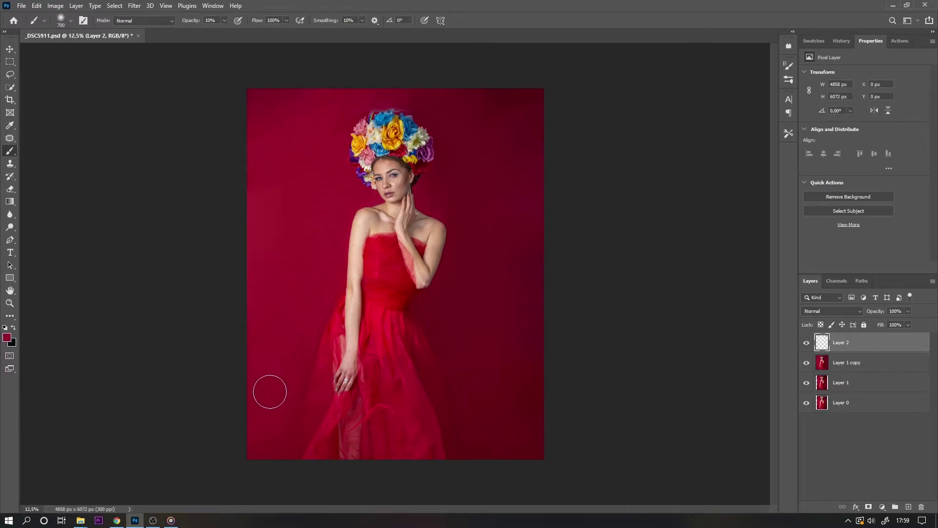
{"action": "left_click_drag", "start_coordinate": [269, 392], "coordinate": [283, 74]}
{"action": "left_click_drag", "start_coordinate": [368, 80], "coordinate": [465, 87]}
{"action": "key", "text": "2"}
{"action": "key", "text": "ctrl+shift+alt+n"}
{"action": "key", "text": "bracketleft"}
{"action": "mouse_move", "coordinate": [345, 120]}
{"action": "left_mouse_down"}
{"action": "mouse_move", "coordinate": [411, 112]}
{"action": "mouse_move", "coordinate": [420, 132]}
{"action": "left_mouse_up"}
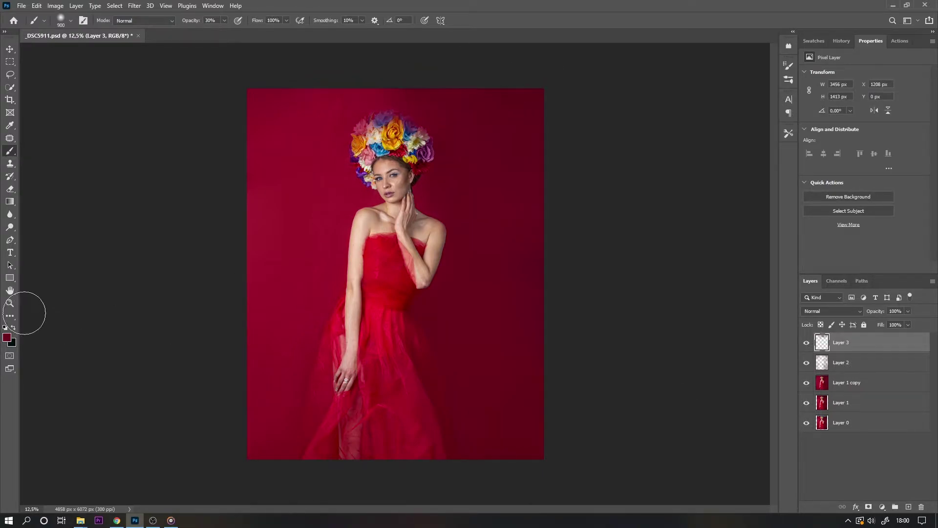
Step: Mask Layer 3 and paint black at 100% opacity over the flower crown to restore its colours
{"action": "key", "text": "ctrl+plus"}
{"action": "key", "text": "ctrl+plus"}
{"action": "key", "text": "ctrl+plus"}
{"action": "key", "text": "d"}
{"action": "key", "text": "x"}
{"action": "key", "text": "0"}
{"action": "key", "text": "bracketleft"}
{"action": "key", "text": "bracketleft"}
{"action": "key", "text": "bracketleft"}
{"action": "left_click_drag", "start_coordinate": [337, 166], "coordinate": [320, 195]}
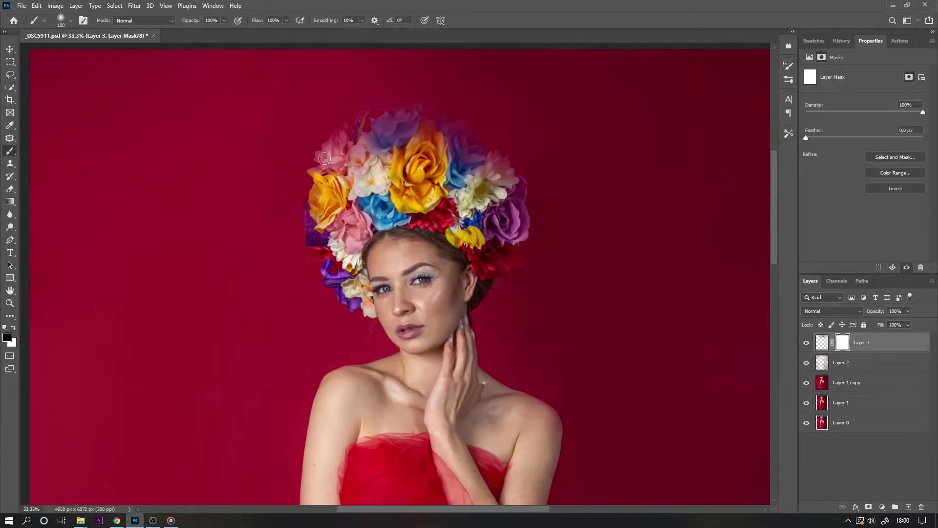
{"action": "mouse_move", "coordinate": [357, 146]}
{"action": "left_mouse_down"}
{"action": "mouse_move", "coordinate": [480, 173]}
{"action": "mouse_move", "coordinate": [427, 110]}
{"action": "left_mouse_up"}
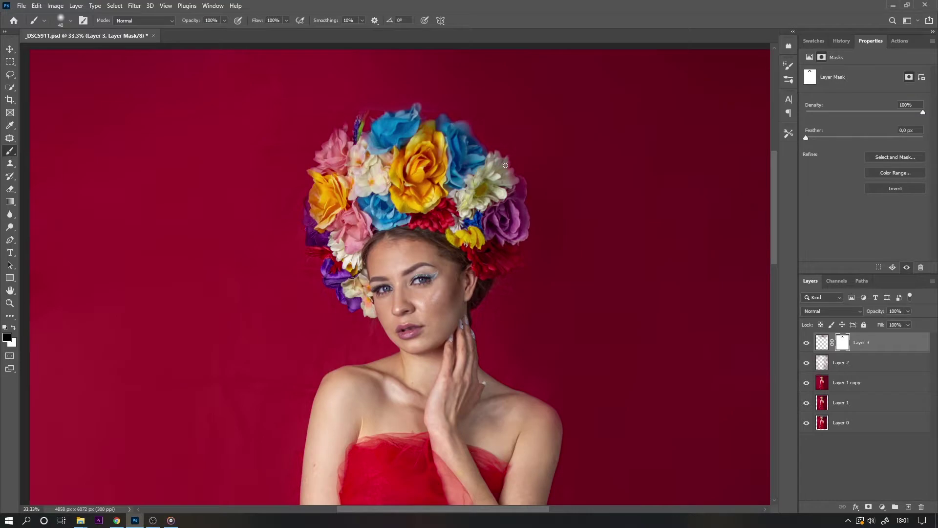
{"action": "left_click_drag", "start_coordinate": [321, 174], "coordinate": [310, 221]}
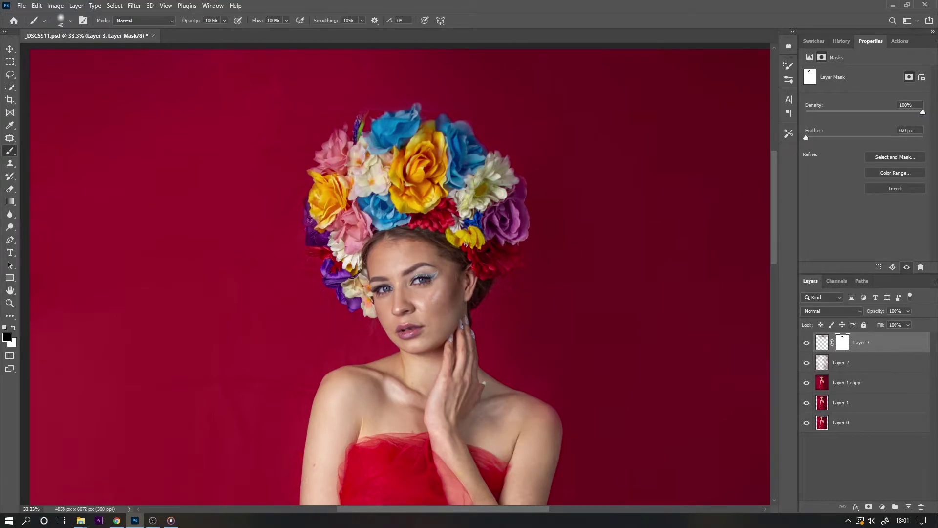
Step: Merge Layer 3 down into the image and duplicate the result for retouching
{"action": "key", "text": "ctrl+minus"}
{"action": "right_click", "coordinate": [859, 382]}
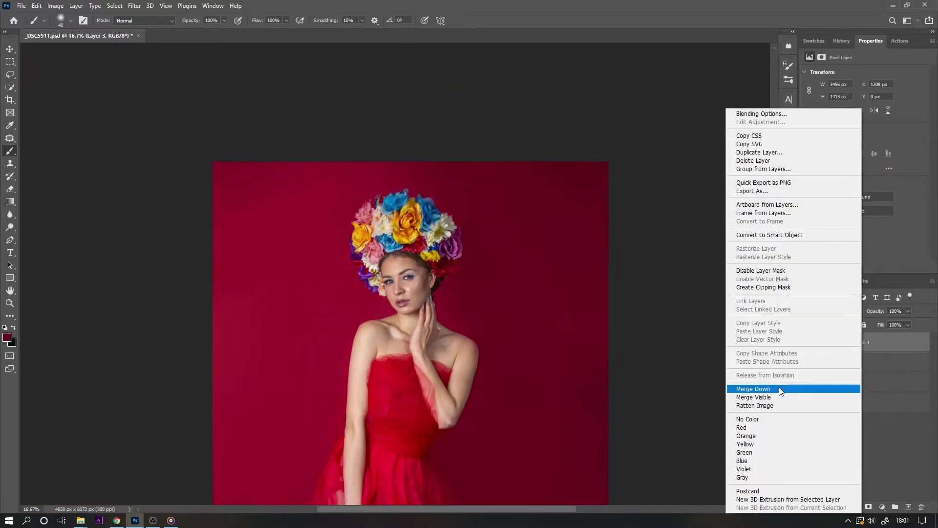
{"action": "left_click", "coordinate": [779, 387]}
{"action": "key", "text": "ctrl+j"}
Step: Patch the blemishes on both cheeks with nearby clean skin using the Patch tool
{"action": "scroll", "coordinate": [405, 169], "scroll_direction": "up", "scroll_amount": 3}
{"action": "key", "text": "j"}
{"action": "left_click_drag", "start_coordinate": [431, 139], "coordinate": [429, 145]}
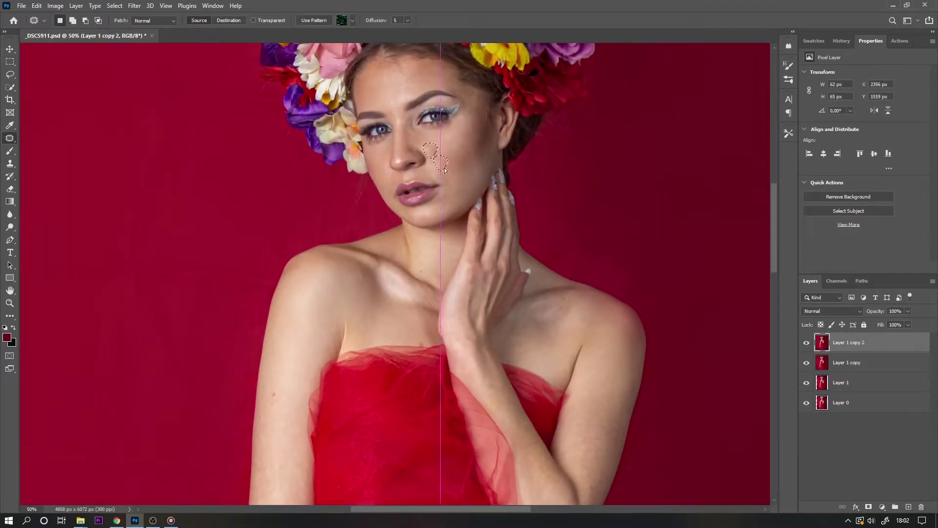
{"action": "left_click_drag", "start_coordinate": [382, 153], "coordinate": [379, 161]}
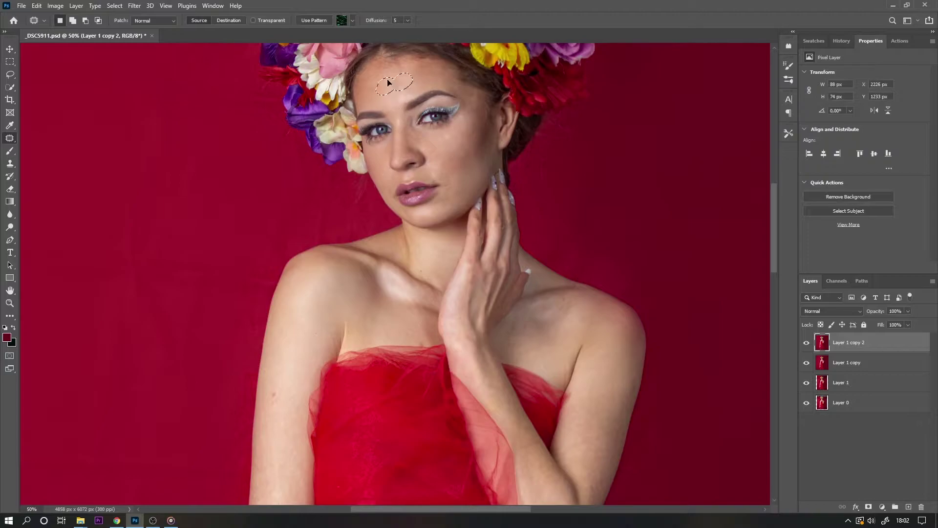
{"action": "scroll", "coordinate": [669, 182], "scroll_direction": "up", "scroll_amount": 2}
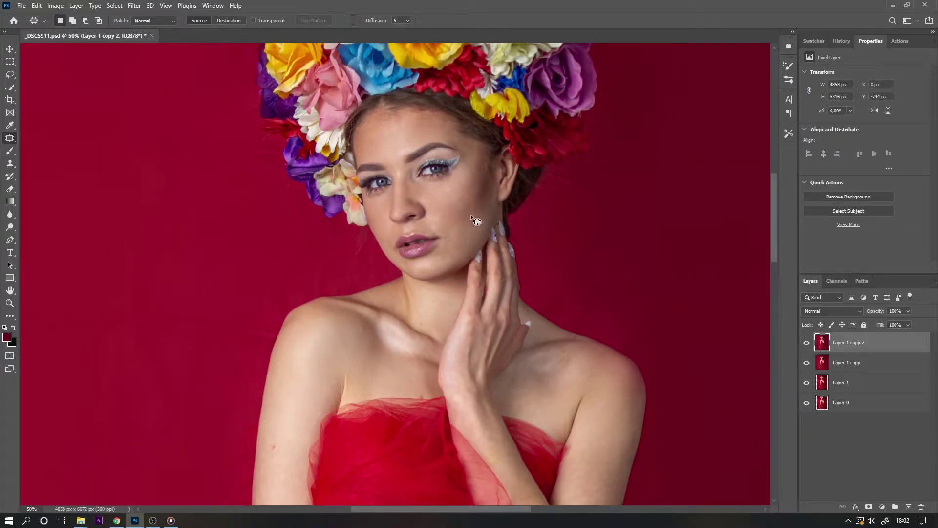
{"action": "left_click_drag", "start_coordinate": [450, 202], "coordinate": [428, 228]}
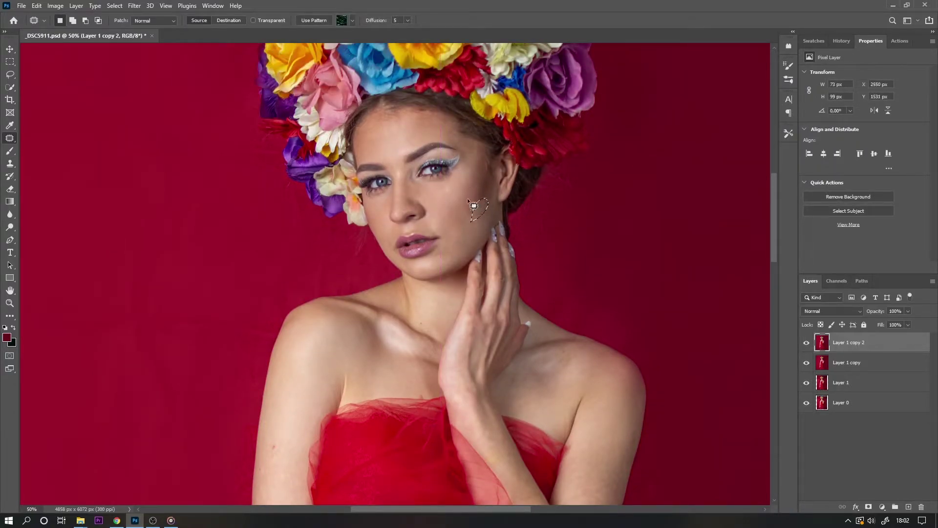
{"action": "mouse_move", "coordinate": [473, 205]}
{"action": "left_mouse_down"}
{"action": "mouse_move", "coordinate": [480, 209]}
{"action": "mouse_move", "coordinate": [465, 236]}
{"action": "left_mouse_up"}
{"action": "key", "text": "ctrl+d"}
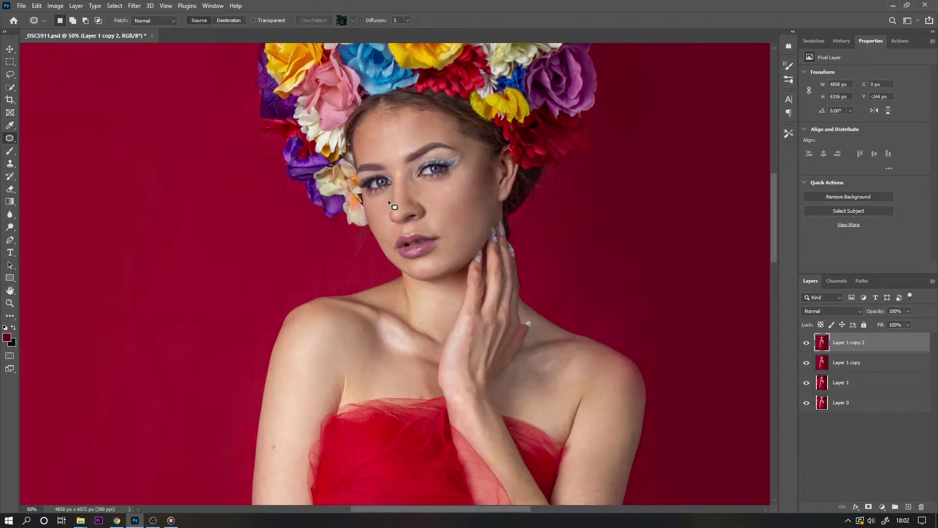
{"action": "key", "text": "ctrl+d"}
{"action": "key", "text": "6"}
{"action": "key", "text": "6"}
{"action": "key", "text": "0"}
Step: Patch further blemishes on the cheek, shoulder and arm
{"action": "left_click_drag", "start_coordinate": [473, 212], "coordinate": [474, 237]}
{"action": "key", "text": "ctrl+d"}
{"action": "scroll", "coordinate": [557, 195], "scroll_direction": "down", "scroll_amount": 5}
{"action": "left_click_drag", "start_coordinate": [553, 234], "coordinate": [555, 242]}
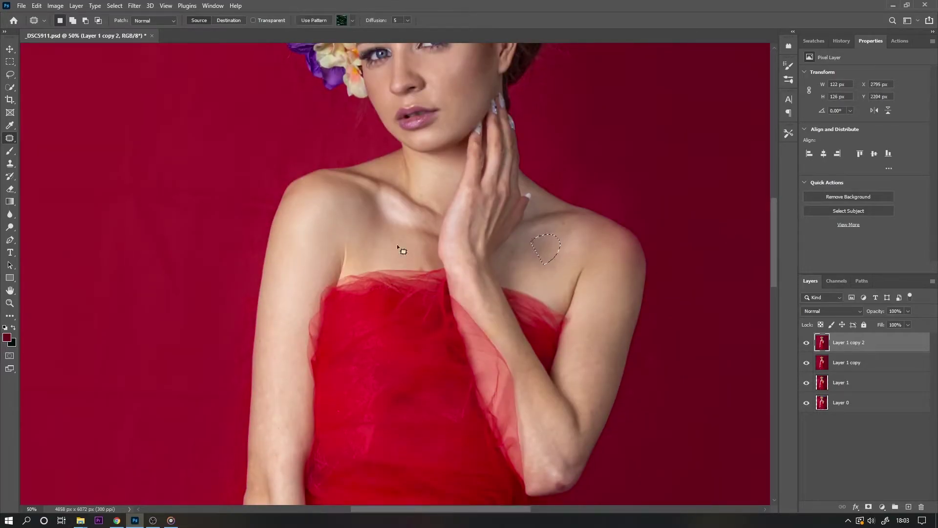
{"action": "key", "text": "ctrl+d"}
{"action": "scroll", "coordinate": [557, 439], "scroll_direction": "down", "scroll_amount": 5}
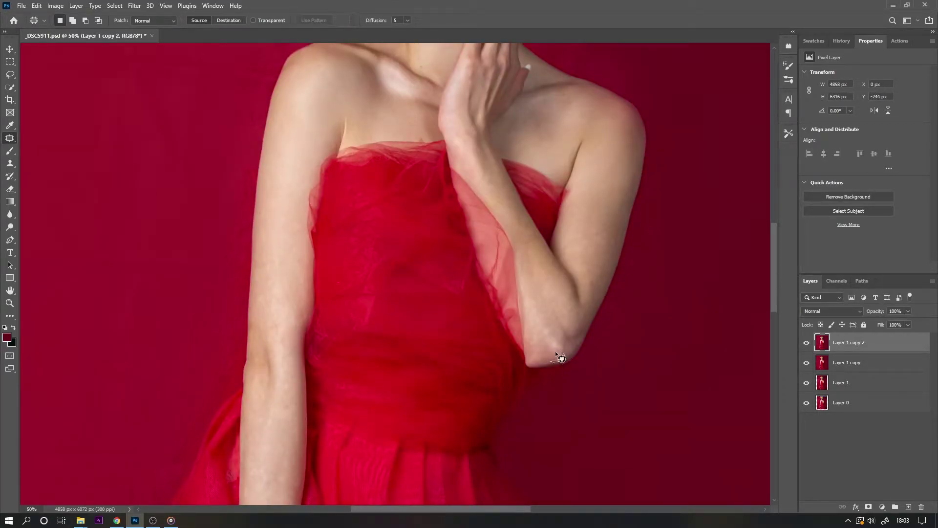
{"action": "left_click_drag", "start_coordinate": [300, 324], "coordinate": [272, 456]}
{"action": "key", "text": "ctrl+d"}
Step: Patch the backdrop spots beside the left arm and near the lower-left dress
{"action": "scroll", "coordinate": [774, 229], "scroll_direction": "up", "scroll_amount": 5}
{"action": "scroll", "coordinate": [770, 210], "scroll_direction": "up", "scroll_amount": 4}
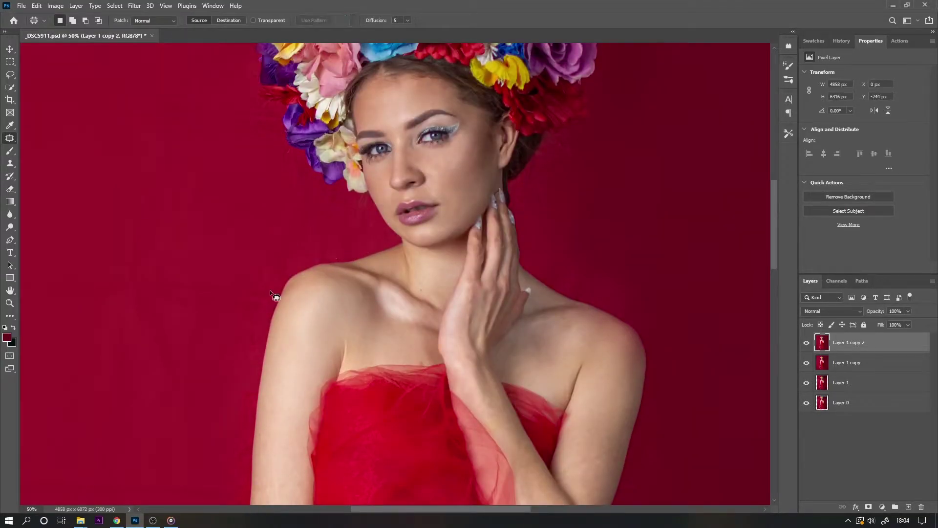
{"action": "left_click_drag", "start_coordinate": [246, 372], "coordinate": [250, 371]}
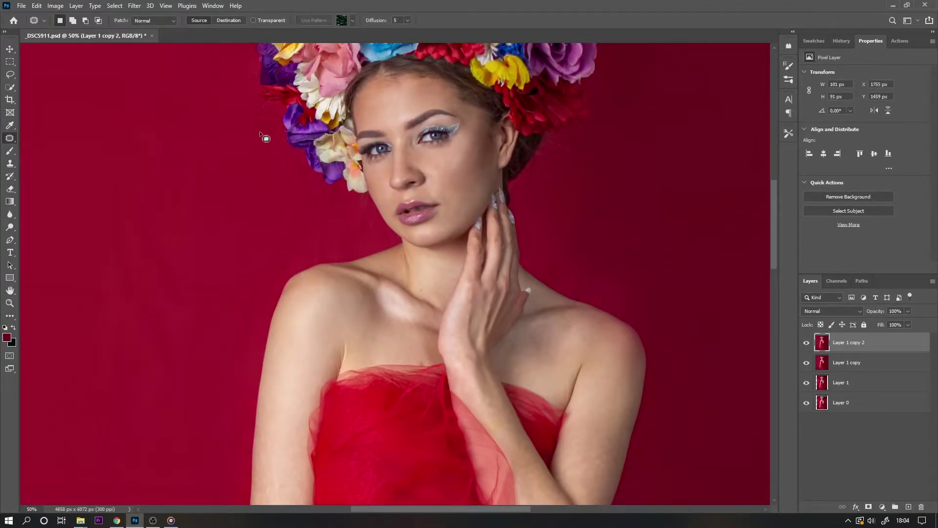
{"action": "left_click_drag", "start_coordinate": [606, 134], "coordinate": [649, 227]}
{"action": "scroll", "coordinate": [652, 269], "scroll_direction": "down", "scroll_amount": 8}
{"action": "mouse_move", "coordinate": [626, 318]}
{"action": "left_mouse_down"}
{"action": "mouse_move", "coordinate": [632, 267]}
{"action": "mouse_move", "coordinate": [627, 293]}
{"action": "left_mouse_up"}
{"action": "left_click_drag", "start_coordinate": [561, 429], "coordinate": [549, 477]}
{"action": "mouse_move", "coordinate": [160, 487]}
{"action": "left_mouse_down"}
{"action": "mouse_move", "coordinate": [180, 435]}
{"action": "mouse_move", "coordinate": [160, 486]}
{"action": "left_mouse_up"}
{"action": "left_click_drag", "start_coordinate": [107, 457], "coordinate": [132, 278]}
Step: Patch the backdrop spot beside the shoulder and clear the selection
{"action": "scroll", "coordinate": [391, 274], "scroll_direction": "left", "scroll_amount": 3}
{"action": "scroll", "coordinate": [207, 493], "scroll_direction": "down", "scroll_amount": 6}
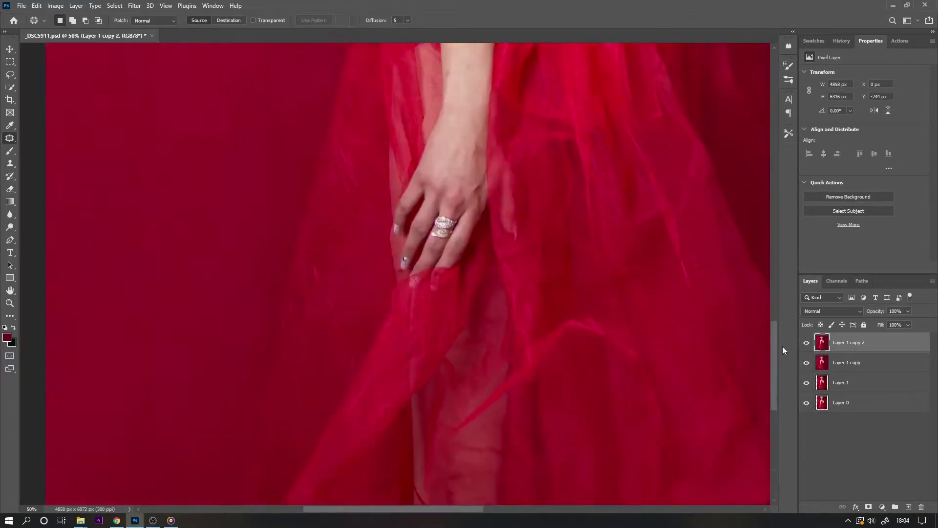
{"action": "left_click_drag", "start_coordinate": [303, 97], "coordinate": [259, 151]}
{"action": "scroll", "coordinate": [251, 272], "scroll_direction": "down", "scroll_amount": 3}
{"action": "scroll", "coordinate": [251, 273], "scroll_direction": "up", "scroll_amount": 3}
{"action": "left_click_drag", "start_coordinate": [329, 195], "coordinate": [314, 182]}
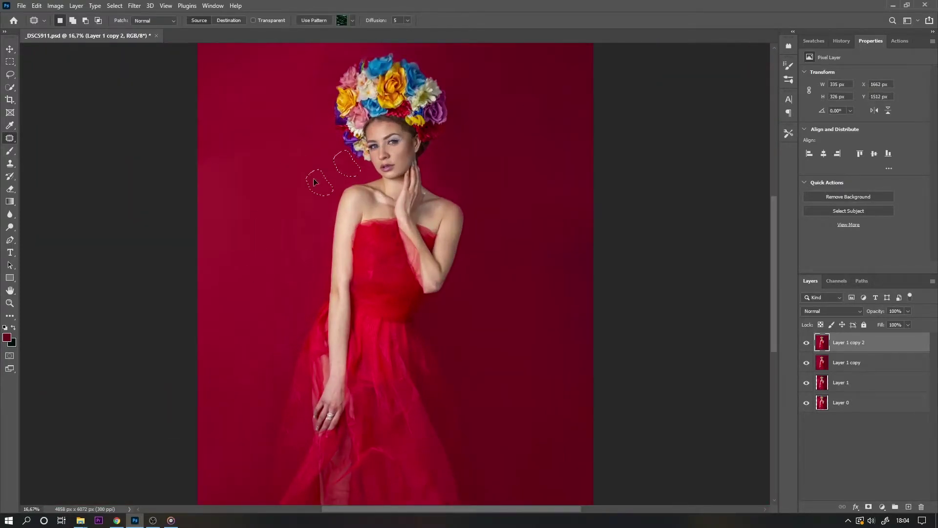
{"action": "key", "text": "ctrl+d"}
{"action": "scroll", "coordinate": [491, 348], "scroll_direction": "up", "scroll_amount": 2}
Step: Add a Selective Color adjustment layer targeting the Yellows range
{"action": "left_click", "coordinate": [881, 507]}
{"action": "left_click", "coordinate": [878, 474]}
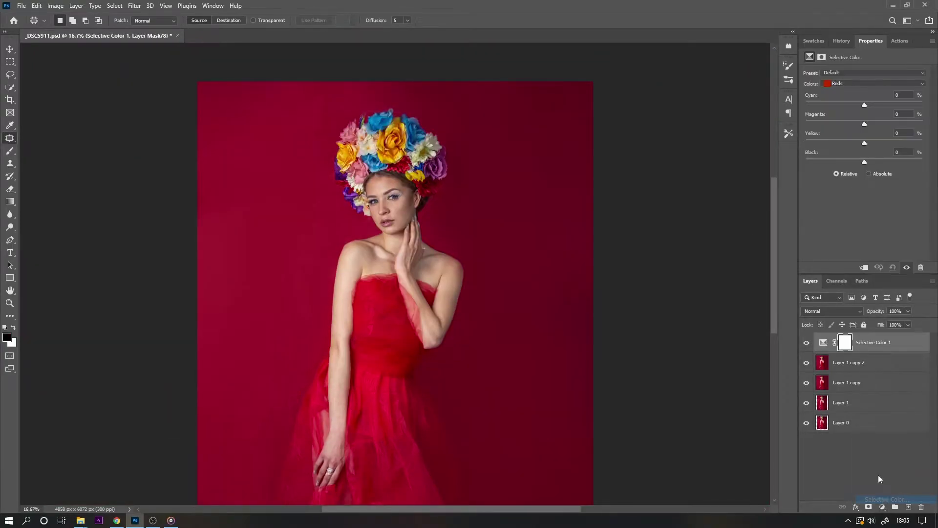
{"action": "left_click", "coordinate": [875, 83]}
{"action": "left_click", "coordinate": [859, 93]}
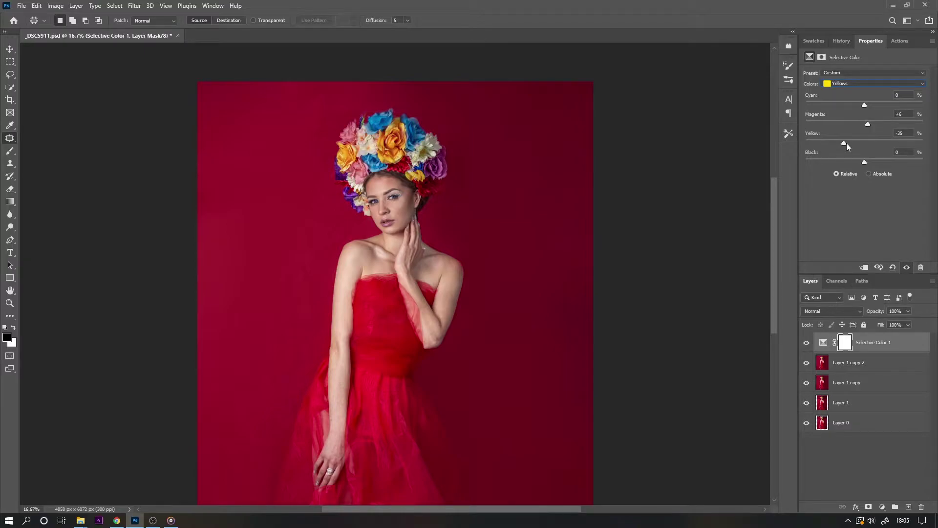
Step: Paint the adjustment mask white over the skin, then duplicate the merged result as Layer 1 copy 3
{"action": "left_click", "coordinate": [845, 342]}
{"action": "key", "text": "b"}
{"action": "key", "text": "x"}
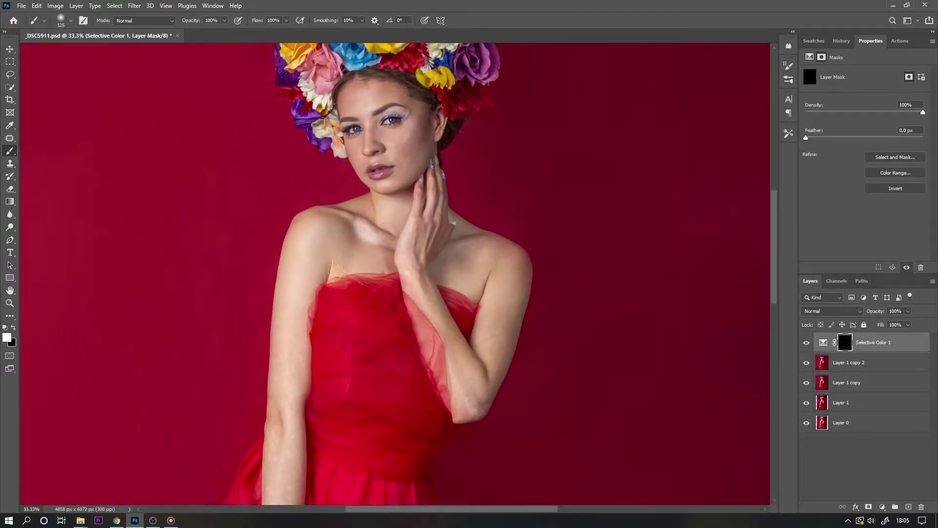
{"action": "scroll", "coordinate": [268, 266], "scroll_direction": "down", "scroll_amount": 5}
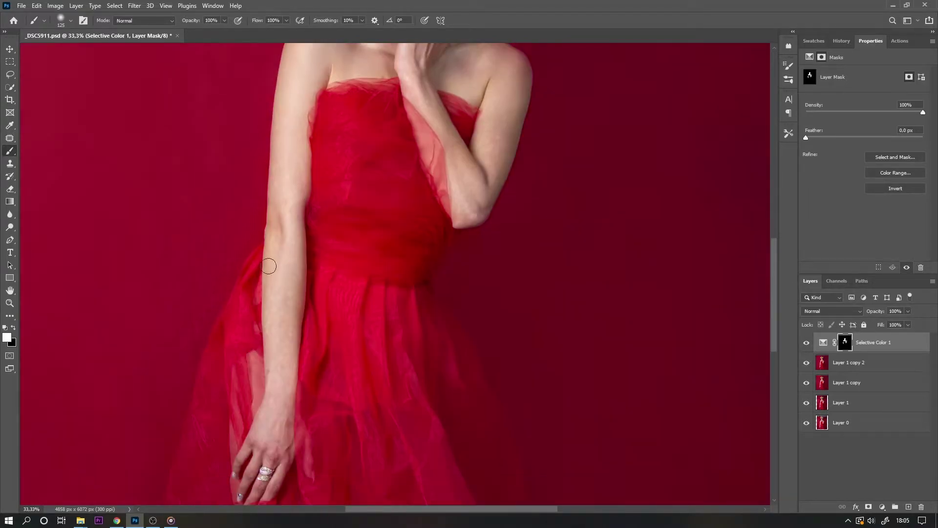
{"action": "scroll", "coordinate": [289, 205], "scroll_direction": "up", "scroll_amount": 4}
{"action": "left_click_drag", "start_coordinate": [774, 268], "coordinate": [774, 249]}
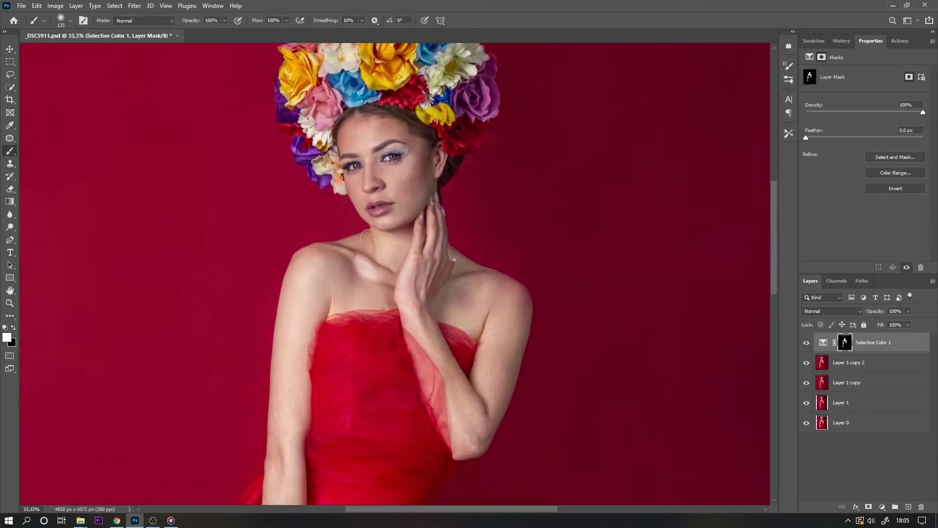
{"action": "key", "text": "ctrl+minus"}
{"action": "key", "text": "ctrl+minus"}
{"action": "key", "text": "Delete"}
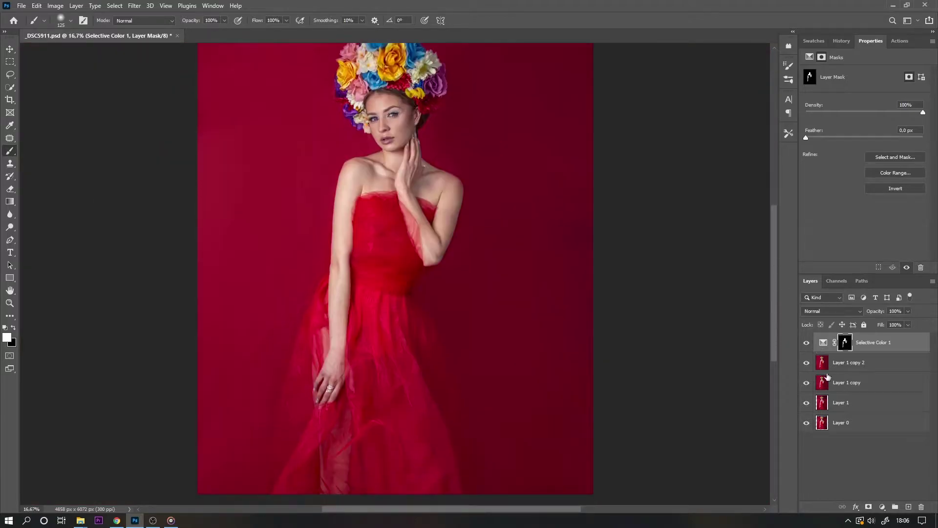
{"action": "key", "text": "ctrl+j"}
Step: Patch the two spots near the elbow and the blemish on the jaw
{"action": "key", "text": "ctrl+plus"}
{"action": "key", "text": "j"}
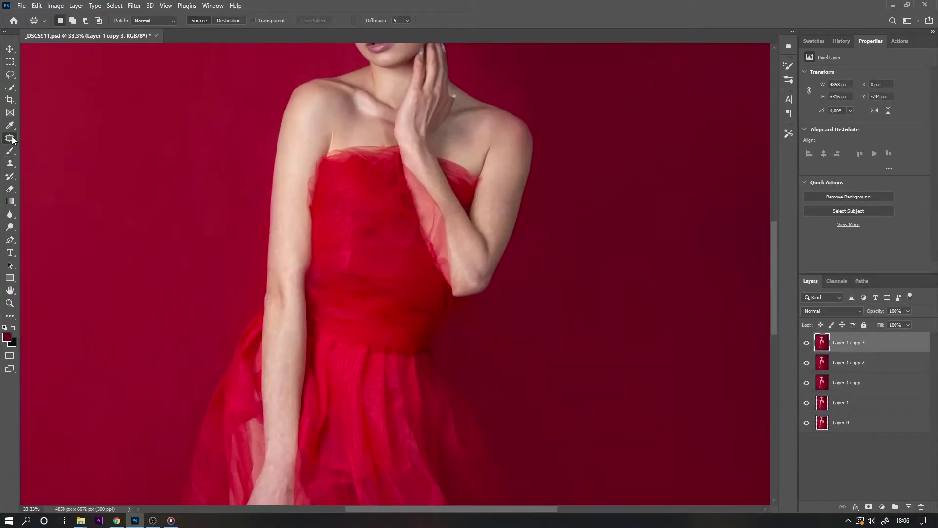
{"action": "left_click_drag", "start_coordinate": [467, 268], "coordinate": [461, 289]}
{"action": "key", "text": "ctrl+d"}
{"action": "scroll", "coordinate": [291, 444], "scroll_direction": "down", "scroll_amount": 5}
{"action": "scroll", "coordinate": [506, 286], "scroll_direction": "up", "scroll_amount": 8}
{"action": "left_click_drag", "start_coordinate": [506, 282], "coordinate": [508, 248]}
{"action": "key", "text": "ctrl+d"}
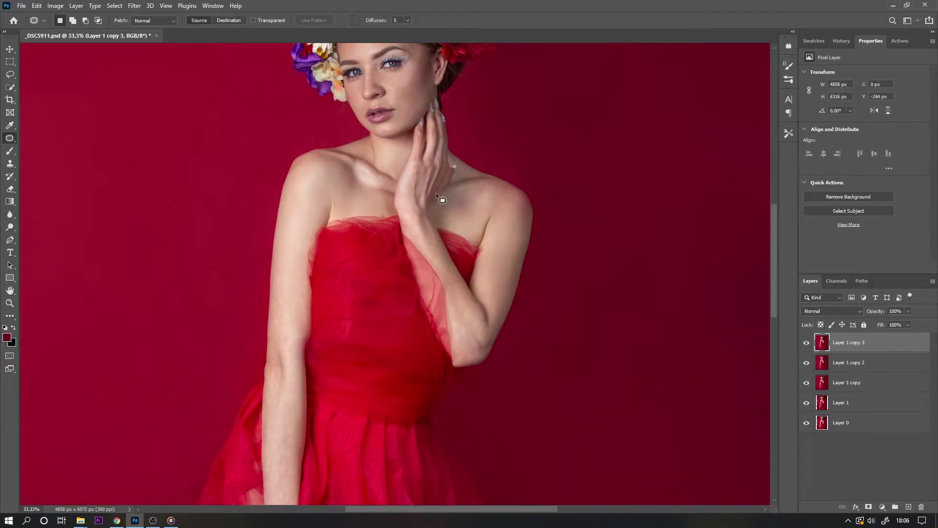
{"action": "mouse_move", "coordinate": [411, 110]}
{"action": "left_mouse_down"}
{"action": "mouse_move", "coordinate": [404, 117]}
{"action": "mouse_move", "coordinate": [397, 103]}
{"action": "left_mouse_up"}
{"action": "key", "text": "ctrl+d"}
Step: Add a new layer and set up a 30% opacity brush with red sampled from the dress
{"action": "right_click", "coordinate": [835, 348]}
{"action": "left_click", "coordinate": [773, 301]}
{"action": "scroll", "coordinate": [773, 342], "scroll_direction": "down", "scroll_amount": 3}
{"action": "left_click", "coordinate": [908, 507]}
{"action": "right_click", "coordinate": [9, 154]}
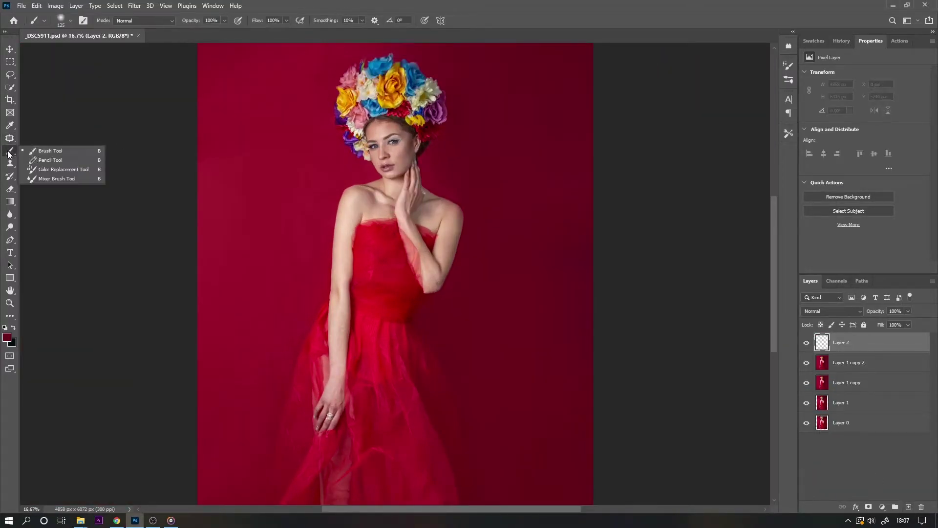
{"action": "left_click", "coordinate": [51, 150]}
{"action": "key", "text": "3"}
{"action": "key", "text": "bracketright"}
{"action": "key", "text": "bracketright"}
{"action": "left_click", "coordinate": [384, 331], "text": "alt"}
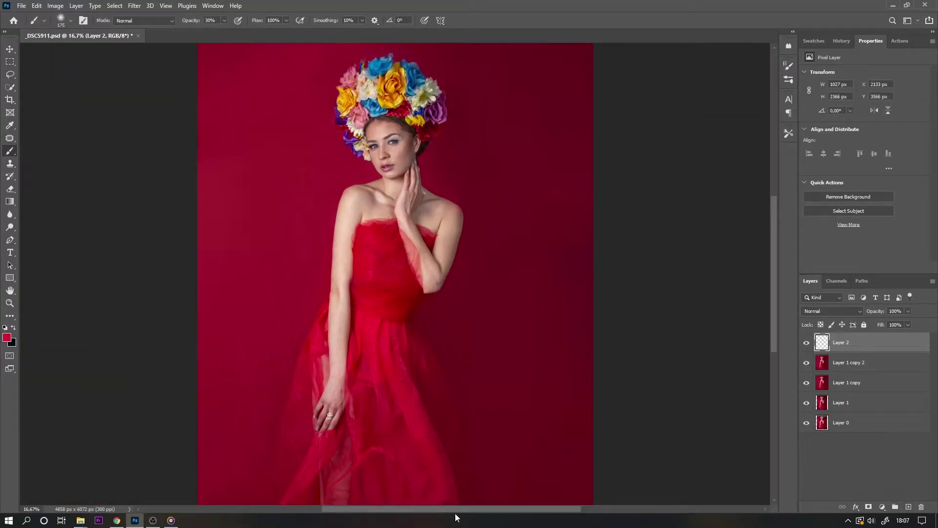
{"action": "left_click", "coordinate": [439, 421], "text": "alt"}
{"action": "scroll", "coordinate": [517, 371], "scroll_direction": "down", "scroll_amount": 5}
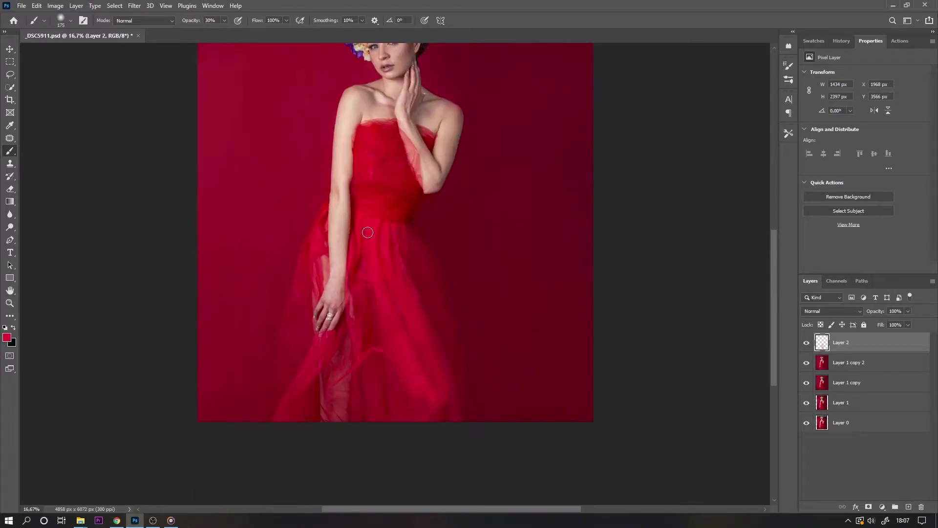
Step: Paint red over the left skirt edge and pale slit, fading the layer to 78%
{"action": "left_click_drag", "start_coordinate": [318, 233], "coordinate": [304, 379]}
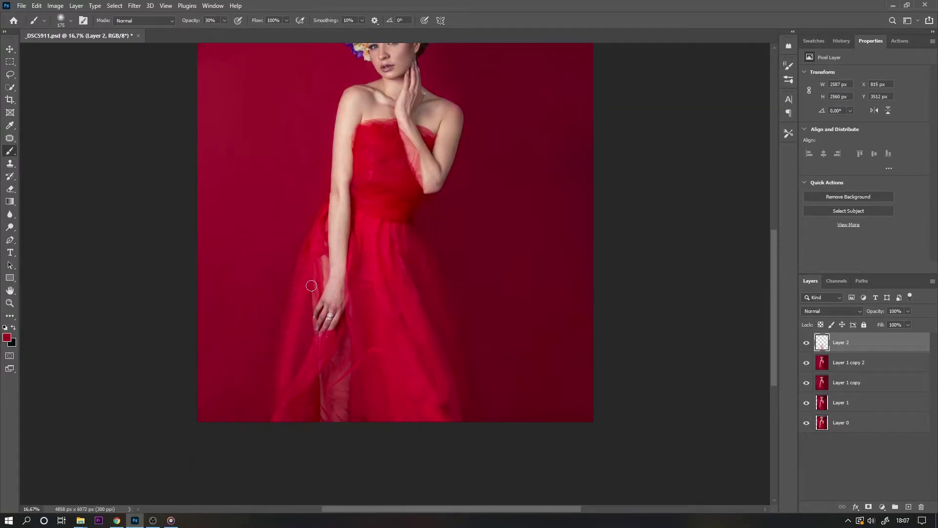
{"action": "left_click_drag", "start_coordinate": [318, 298], "coordinate": [329, 211]}
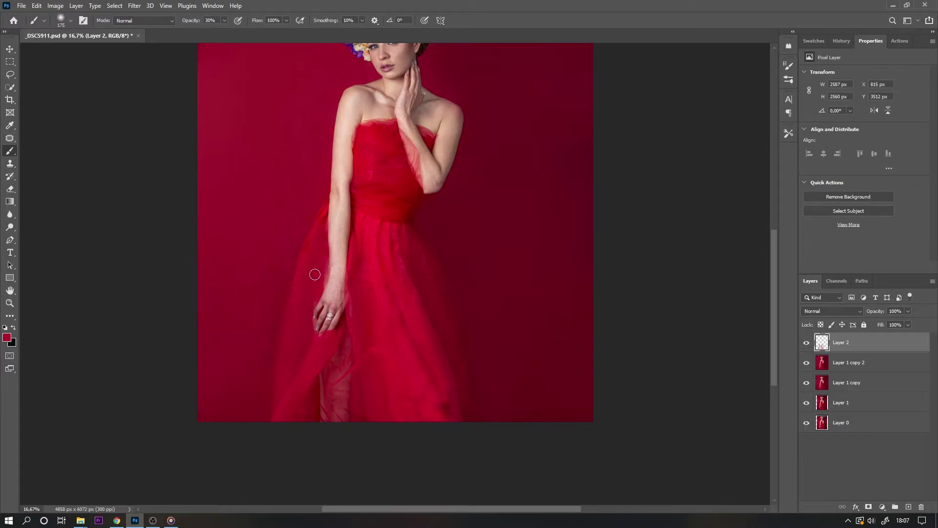
{"action": "left_click_drag", "start_coordinate": [336, 368], "coordinate": [316, 449]}
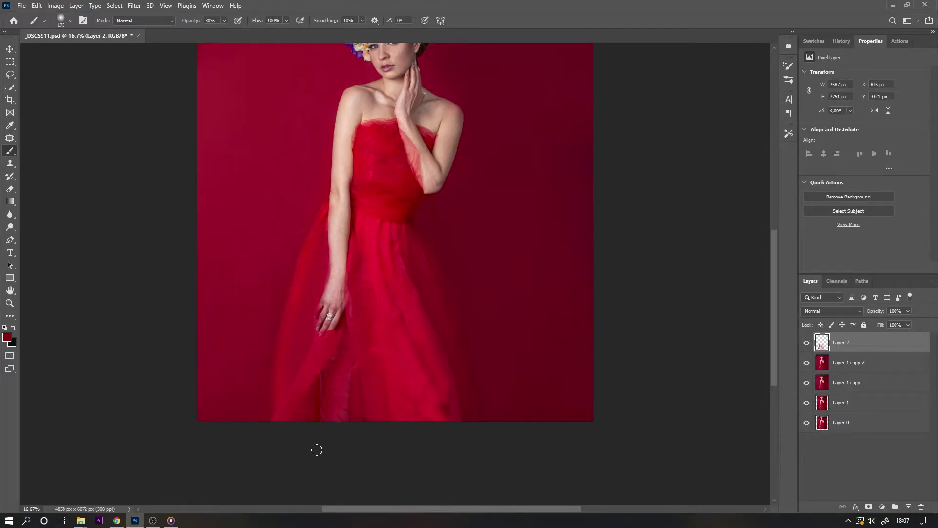
{"action": "left_click", "coordinate": [356, 238], "text": "alt"}
{"action": "left_click", "coordinate": [450, 413], "text": "alt"}
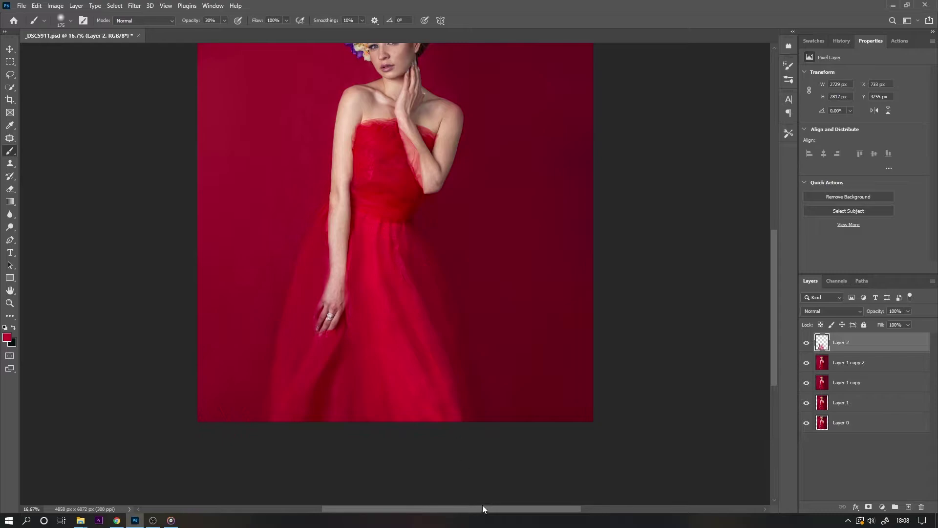
{"action": "left_click_drag", "start_coordinate": [908, 311], "coordinate": [899, 324]}
Step: Blend the painted red into the skirt with a 150 px Mixer Brush
{"action": "right_click", "coordinate": [10, 151]}
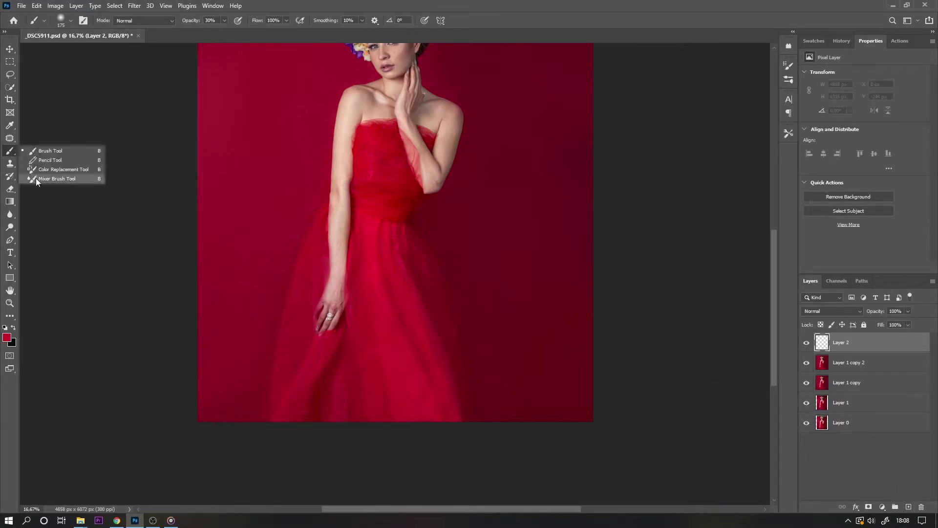
{"action": "left_click", "coordinate": [36, 178]}
{"action": "key", "text": "bracketright"}
{"action": "key", "text": "bracketright"}
{"action": "key", "text": "bracketright"}
{"action": "left_click_drag", "start_coordinate": [393, 223], "coordinate": [443, 283]}
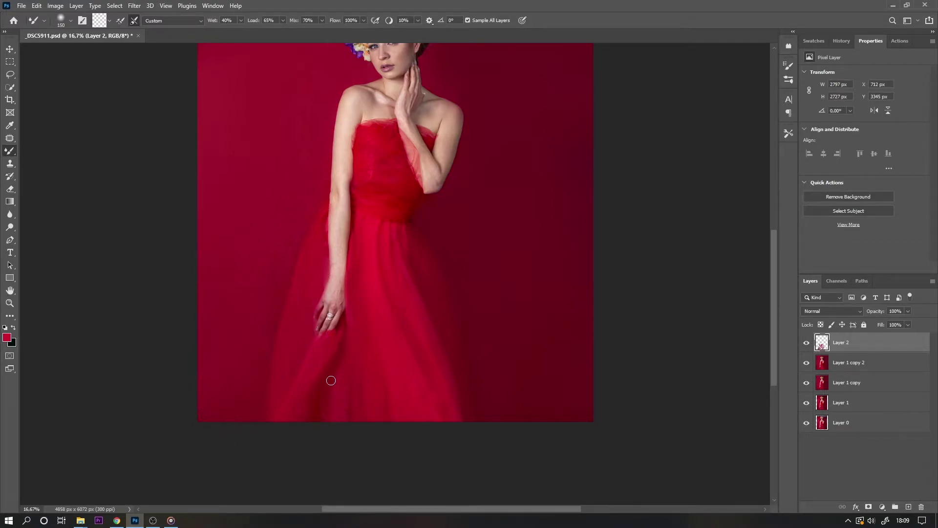
{"action": "scroll", "coordinate": [423, 198], "scroll_direction": "up", "scroll_amount": 3}
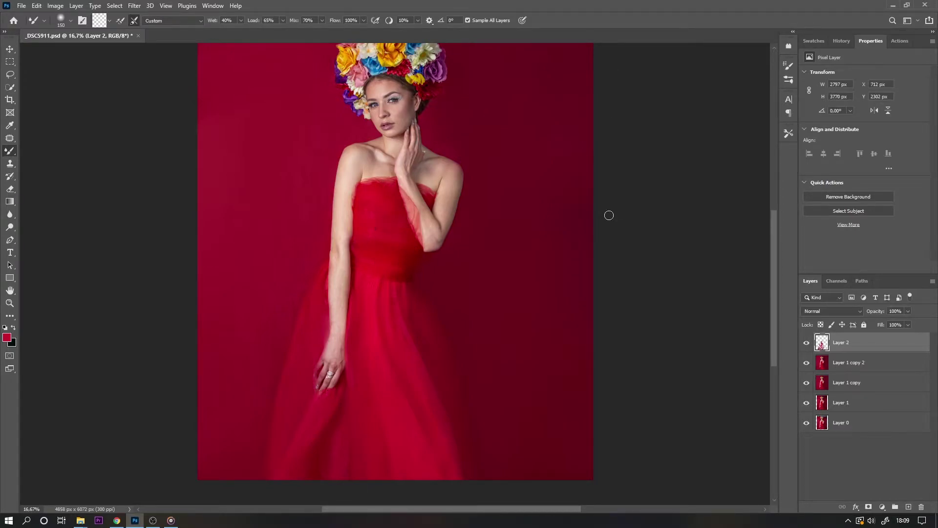
{"action": "scroll", "coordinate": [640, 193], "scroll_direction": "down", "scroll_amount": 1}
Step: Merge Layer 2 down into the layer below and zoom in on the arm
{"action": "right_click", "coordinate": [821, 342]}
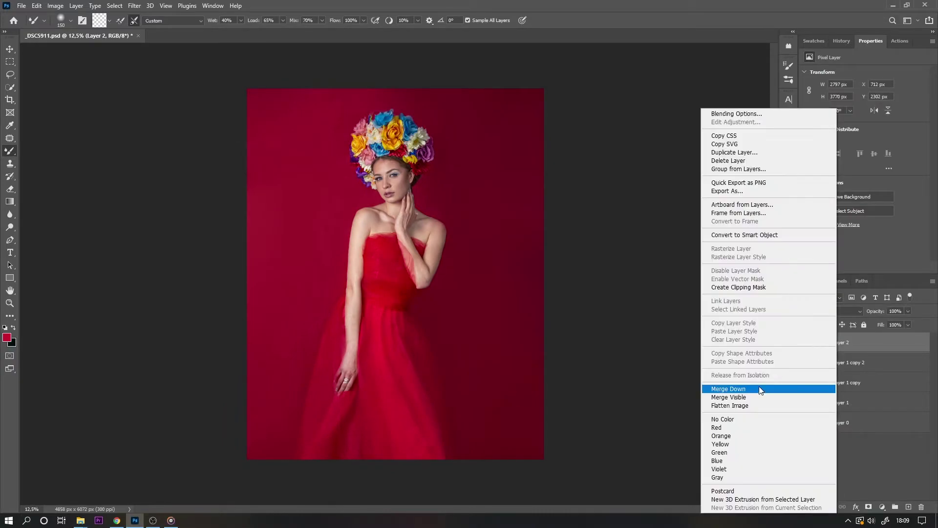
{"action": "left_click", "coordinate": [758, 386]}
{"action": "key", "text": "z"}
{"action": "left_click", "coordinate": [383, 254]}
Step: Clone Stamp skin over the red tulle fringe along the forearm and elbow, brush size 60
{"action": "key", "text": "s"}
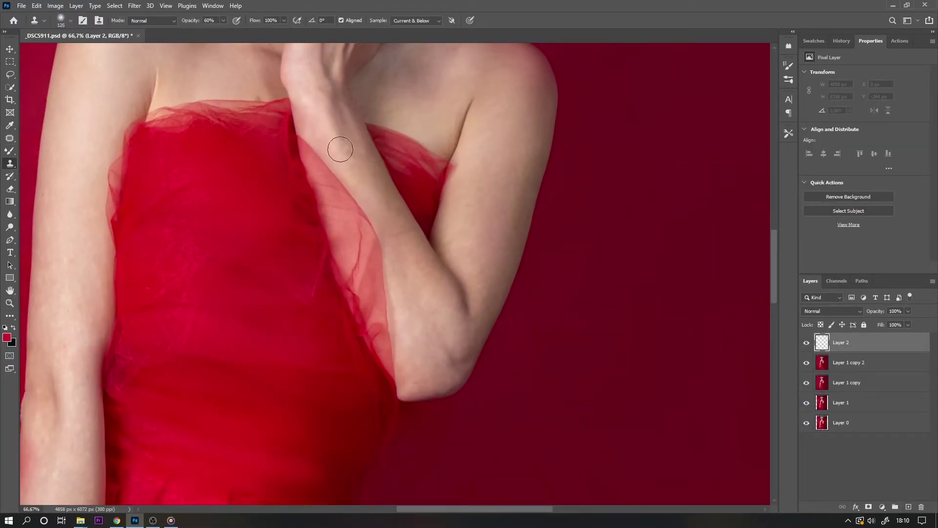
{"action": "left_click", "coordinate": [321, 123], "text": "alt"}
{"action": "mouse_move", "coordinate": [371, 229]}
{"action": "left_mouse_down"}
{"action": "mouse_move", "coordinate": [403, 305]}
{"action": "mouse_move", "coordinate": [318, 132]}
{"action": "left_mouse_up"}
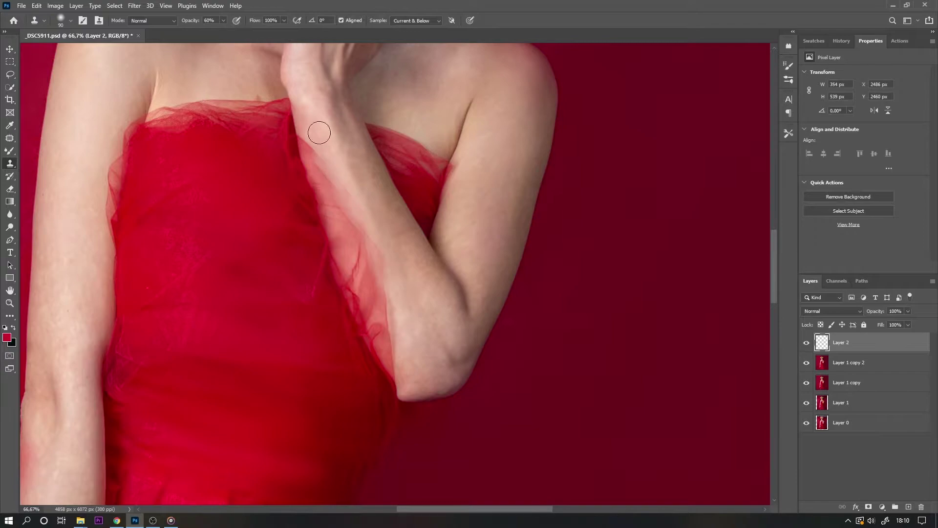
{"action": "key", "text": "bracketleft"}
{"action": "key", "text": "bracketleft"}
{"action": "key", "text": "bracketleft"}
{"action": "mouse_move", "coordinate": [389, 336]}
{"action": "left_mouse_down"}
{"action": "mouse_move", "coordinate": [400, 363]}
{"action": "mouse_move", "coordinate": [311, 110]}
{"action": "left_mouse_up"}
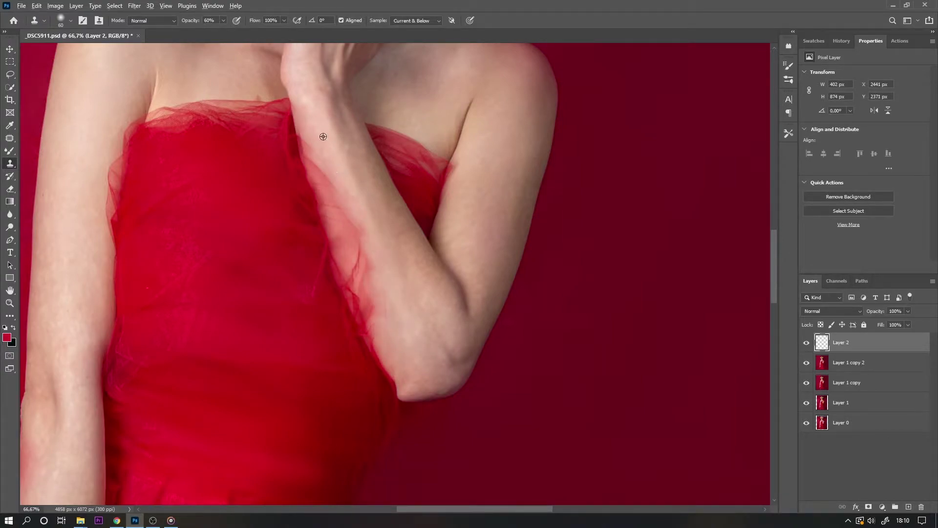
{"action": "mouse_move", "coordinate": [339, 188]}
{"action": "left_mouse_down"}
{"action": "mouse_move", "coordinate": [377, 318]}
{"action": "mouse_move", "coordinate": [330, 181]}
{"action": "left_mouse_up"}
{"action": "left_click", "coordinate": [333, 191], "text": "alt"}
{"action": "mouse_move", "coordinate": [319, 224]}
{"action": "left_mouse_down"}
{"action": "mouse_move", "coordinate": [415, 341]}
{"action": "mouse_move", "coordinate": [365, 315]}
{"action": "left_mouse_up"}
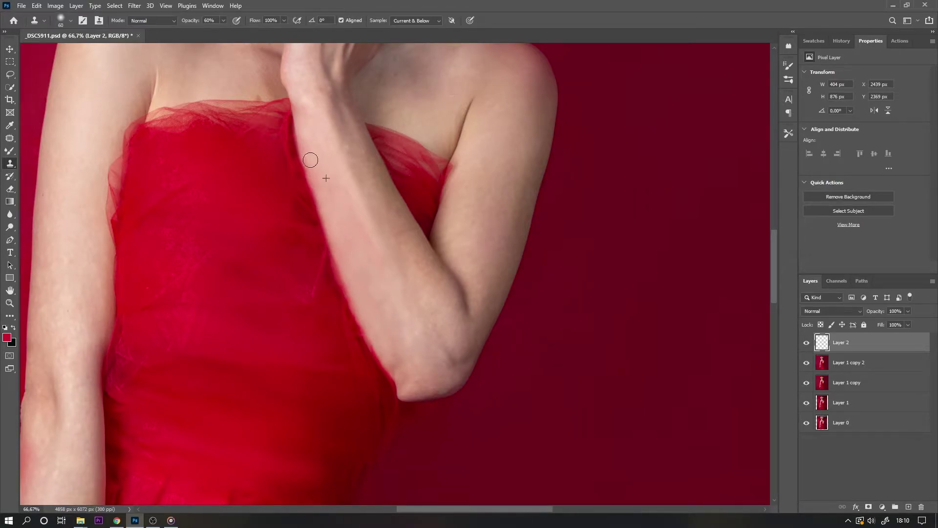
Step: Fade the forearm retouch to 79%, merge it down, and duplicate the layer
{"action": "key", "text": "ctrl+minus"}
{"action": "key", "text": "ctrl+minus"}
{"action": "left_click", "coordinate": [807, 342]}
{"action": "left_click_drag", "start_coordinate": [907, 310], "coordinate": [900, 325]}
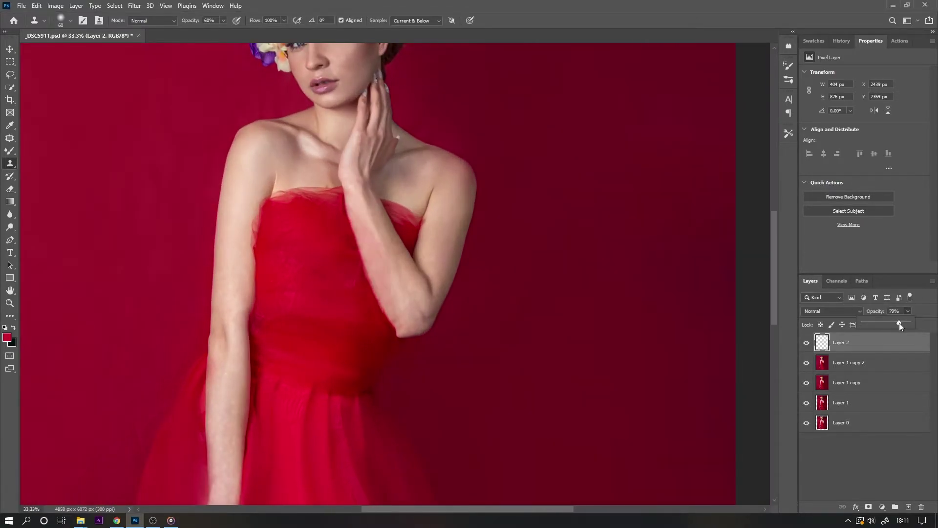
{"action": "right_click", "coordinate": [854, 359]}
{"action": "left_click", "coordinate": [762, 387]}
{"action": "key", "text": "ctrl+j"}
Step: Patch the spots on the forearm
{"action": "key", "text": "ctrl+plus"}
{"action": "key", "text": "j"}
{"action": "left_click_drag", "start_coordinate": [344, 185], "coordinate": [377, 274]}
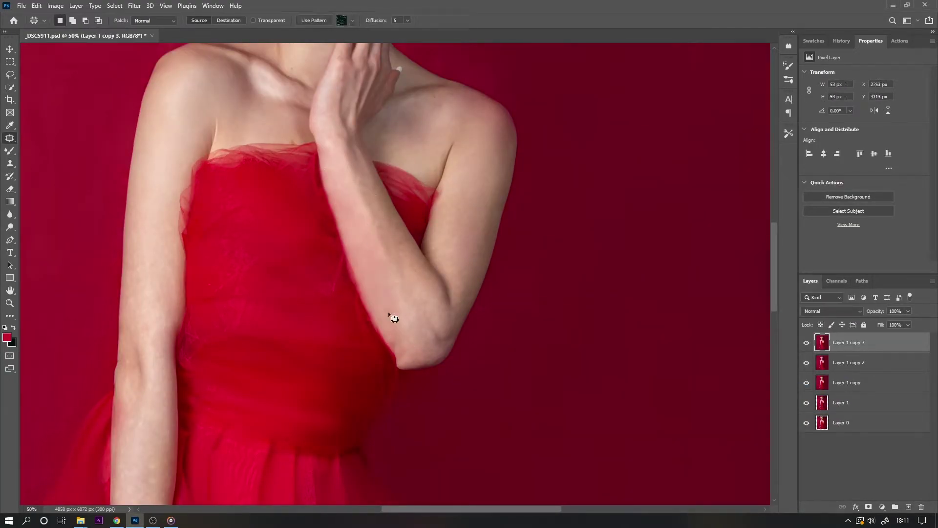
{"action": "left_click_drag", "start_coordinate": [383, 215], "coordinate": [386, 213]}
{"action": "key", "text": "ctrl+d"}
Step: Clone skin over the upper-arm tulle edge on a new layer and merge it into Layer 1 copy 3
{"action": "key", "text": "ctrl+shift+alt+n"}
{"action": "key", "text": "s"}
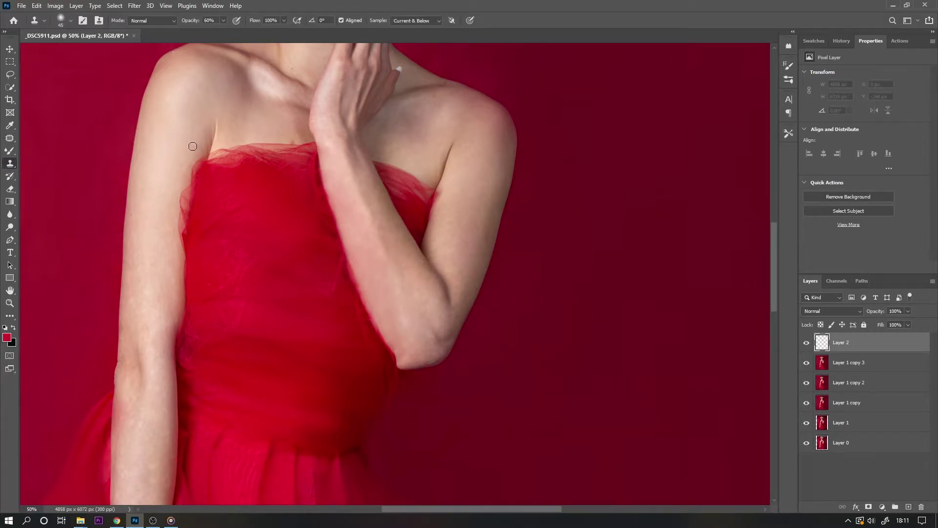
{"action": "left_click_drag", "start_coordinate": [193, 147], "coordinate": [179, 257]}
{"action": "left_click", "coordinate": [186, 177], "text": "alt"}
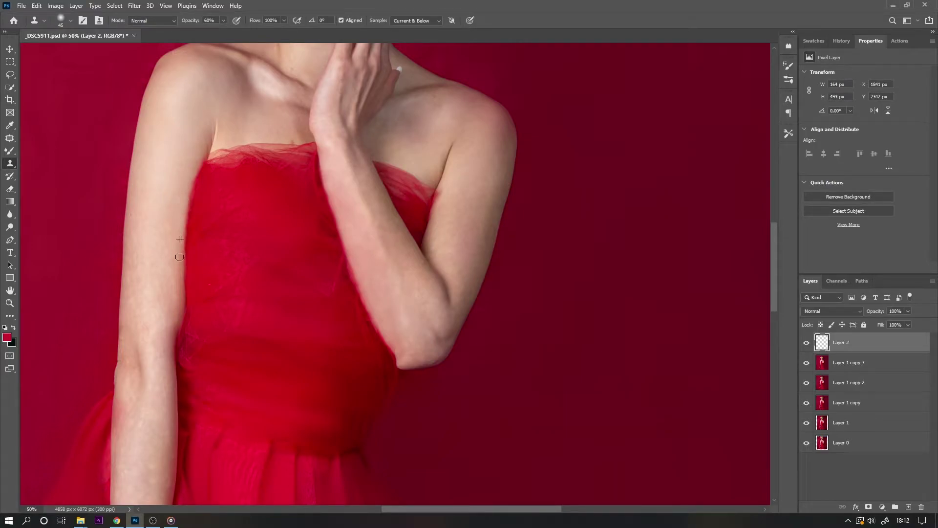
{"action": "key", "text": "ctrl+minus"}
{"action": "key", "text": "ctrl+minus"}
{"action": "key", "text": "ctrl+minus"}
{"action": "right_click", "coordinate": [828, 348]}
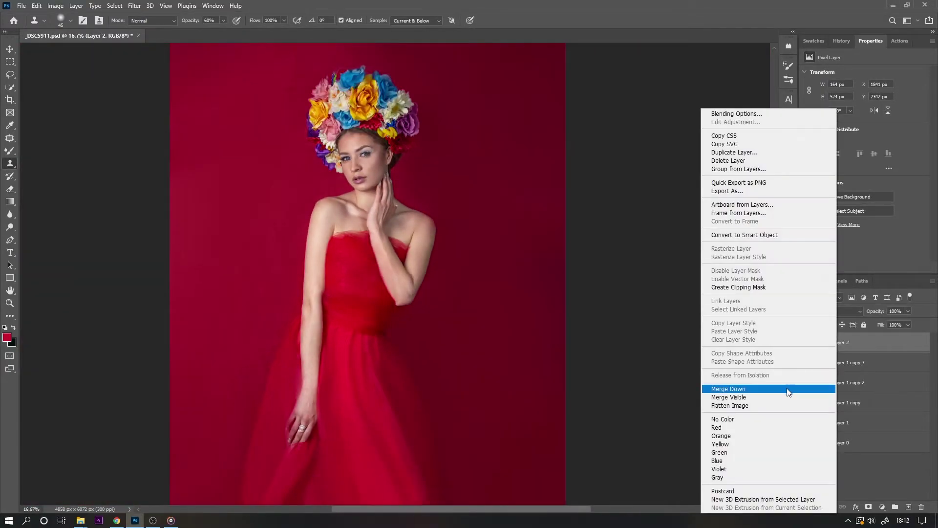
{"action": "left_click", "coordinate": [787, 389]}
Step: Lasso a small dress patch, copy it to its own layer and start warping it
{"action": "key", "text": "l"}
{"action": "left_click_drag", "start_coordinate": [413, 296], "coordinate": [398, 327]}
{"action": "key", "text": "ctrl+j"}
{"action": "key", "text": "ctrl+t"}
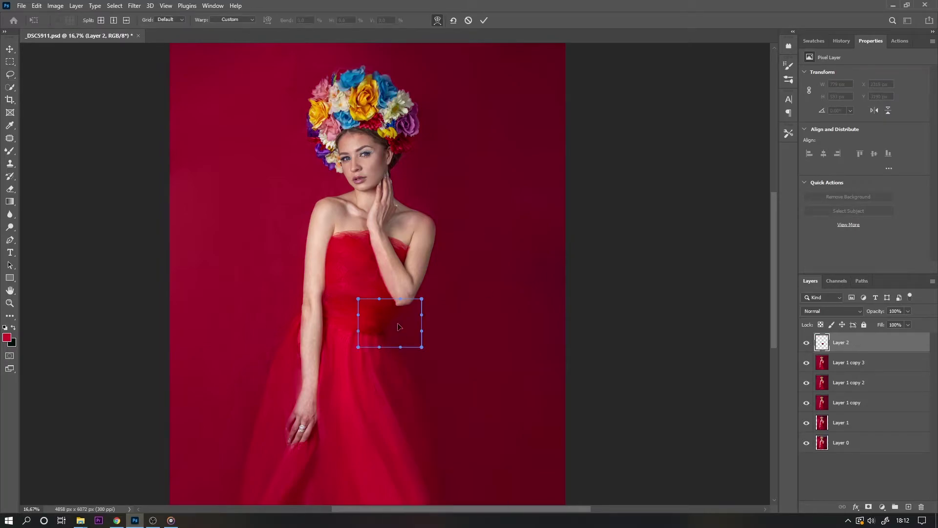
Step: Commit the warp and blend the dress patch by painting on a new layer mask
{"action": "key", "text": "Return"}
{"action": "left_click", "coordinate": [868, 506]}
{"action": "key", "text": "ctrl+plus"}
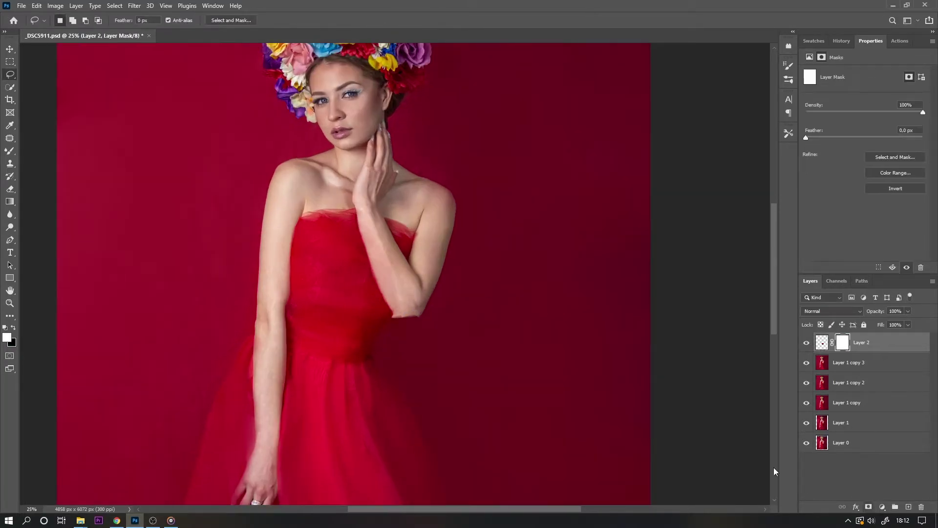
{"action": "key", "text": "b"}
{"action": "key", "text": "x"}
{"action": "key", "text": "bracketleft"}
{"action": "key", "text": "bracketleft"}
{"action": "key", "text": "bracketleft"}
{"action": "key", "text": "ctrl+plus"}
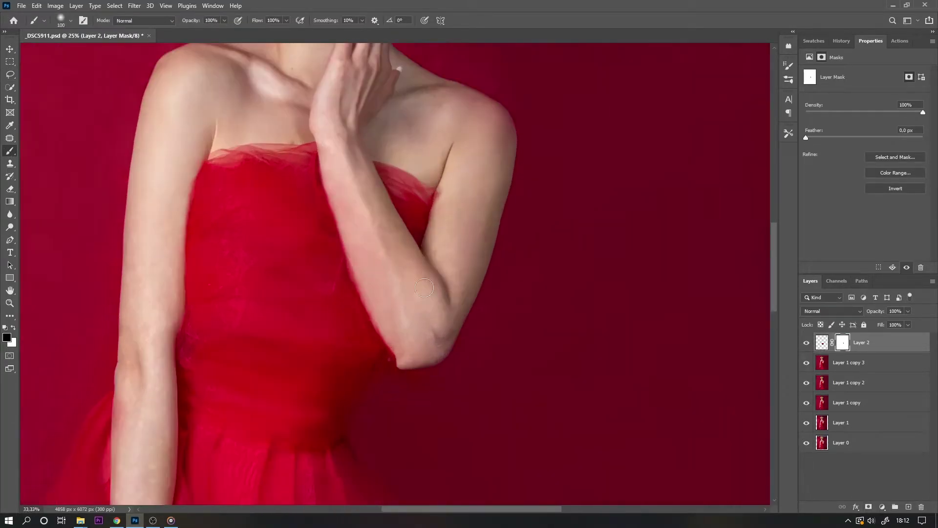
{"action": "key", "text": "x"}
{"action": "key", "text": "x"}
{"action": "key", "text": "ctrl+minus"}
{"action": "key", "text": "ctrl+minus"}
Step: Merge the dress patch into Layer 1 copy 3 and reshape the waist and arm in Liquify
{"action": "right_click", "coordinate": [859, 343]}
{"action": "left_click", "coordinate": [796, 389]}
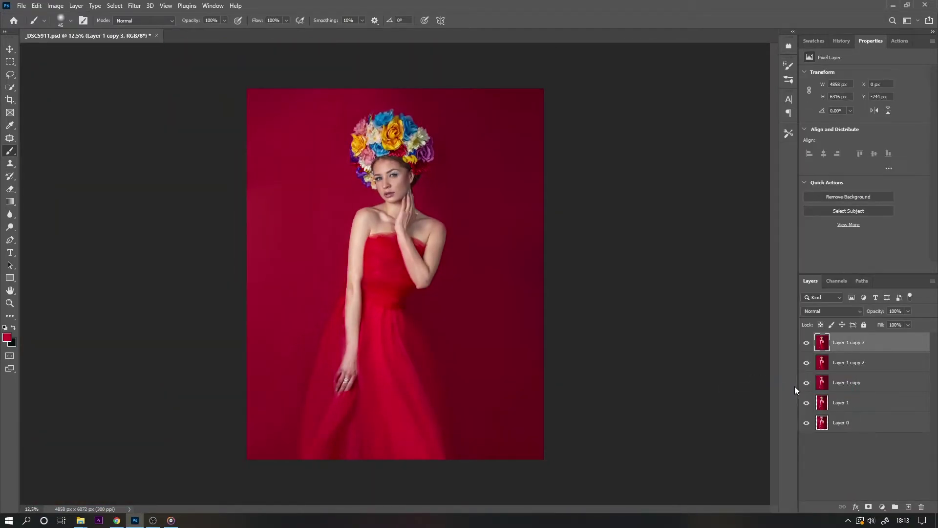
{"action": "left_click", "coordinate": [135, 5]}
{"action": "left_click", "coordinate": [146, 94]}
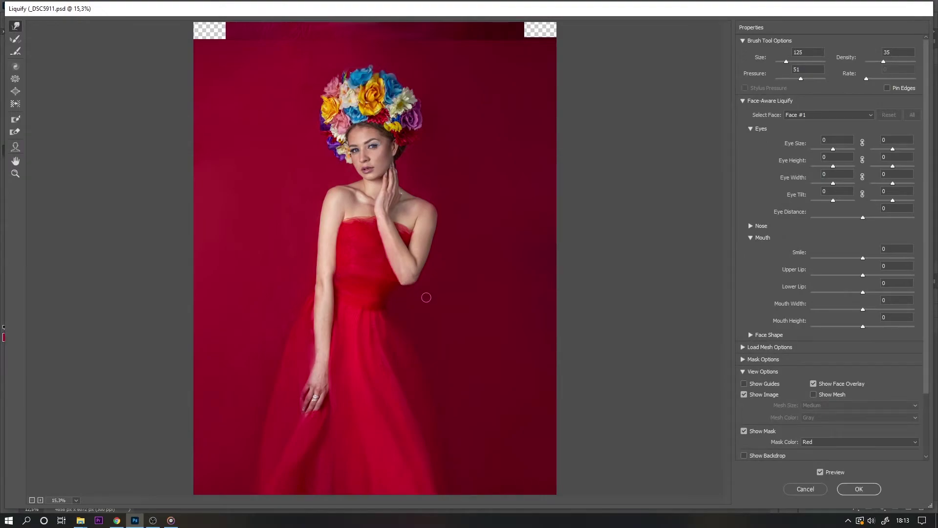
{"action": "key", "text": "bracketright"}
{"action": "key", "text": "bracketright"}
{"action": "key", "text": "bracketright"}
{"action": "key", "text": "bracketright"}
{"action": "key", "text": "bracketright"}
{"action": "key", "text": "bracketright"}
{"action": "key", "text": "bracketright"}
{"action": "key", "text": "bracketleft"}
{"action": "key", "text": "bracketleft"}
{"action": "key", "text": "bracketleft"}
{"action": "left_click", "coordinate": [841, 488]}
Step: Mask Layer 1 copy 2 and paint on the mask to restore the finger beside the hand
{"action": "left_click", "coordinate": [806, 342]}
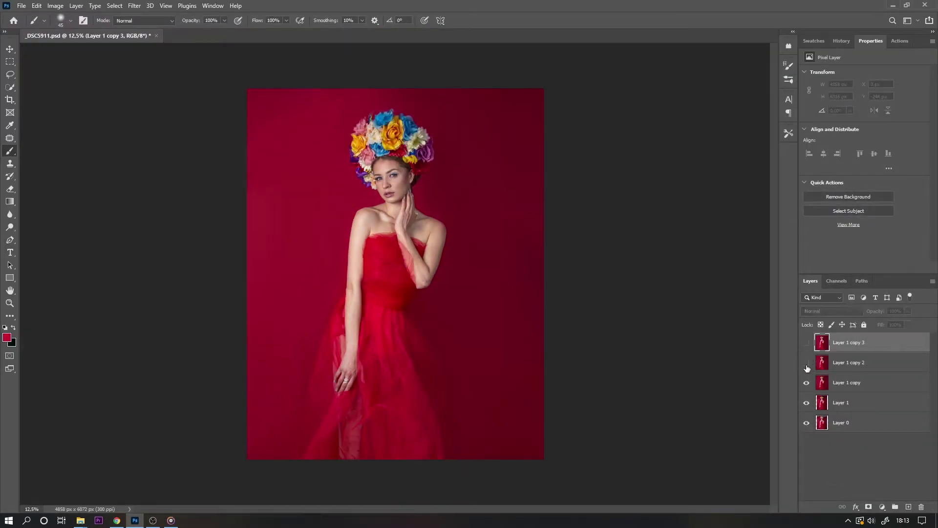
{"action": "key", "text": "z"}
{"action": "left_click", "coordinate": [344, 381]}
{"action": "left_click", "coordinate": [850, 362]}
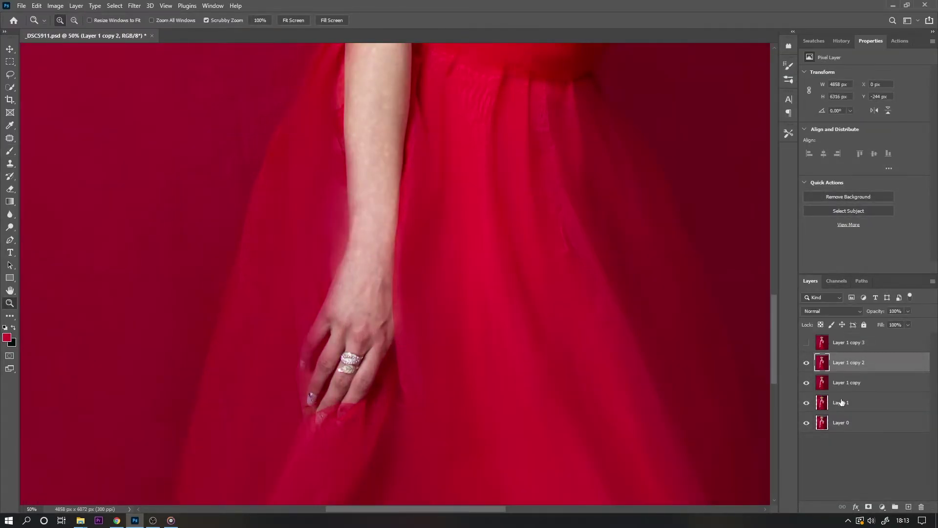
{"action": "left_click", "coordinate": [868, 507]}
{"action": "key", "text": "b"}
{"action": "key", "text": "d"}
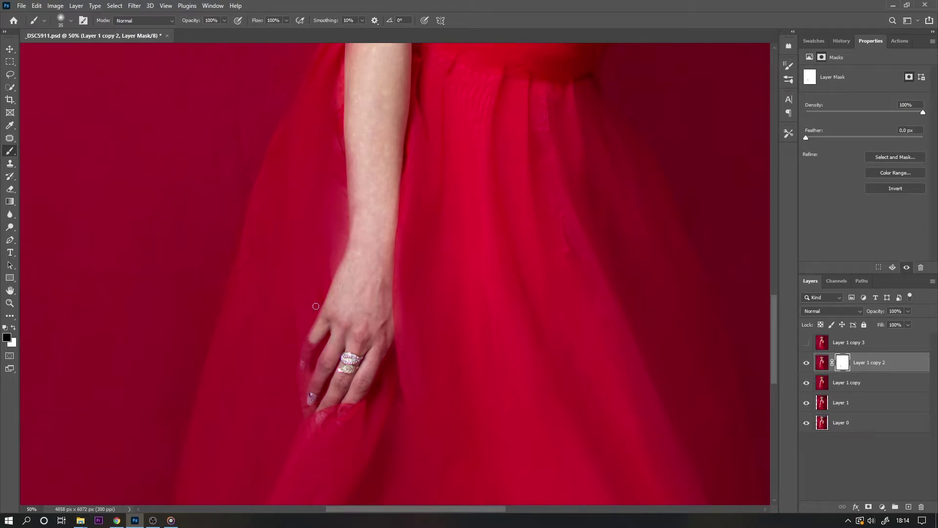
{"action": "left_click_drag", "start_coordinate": [316, 306], "coordinate": [322, 318]}
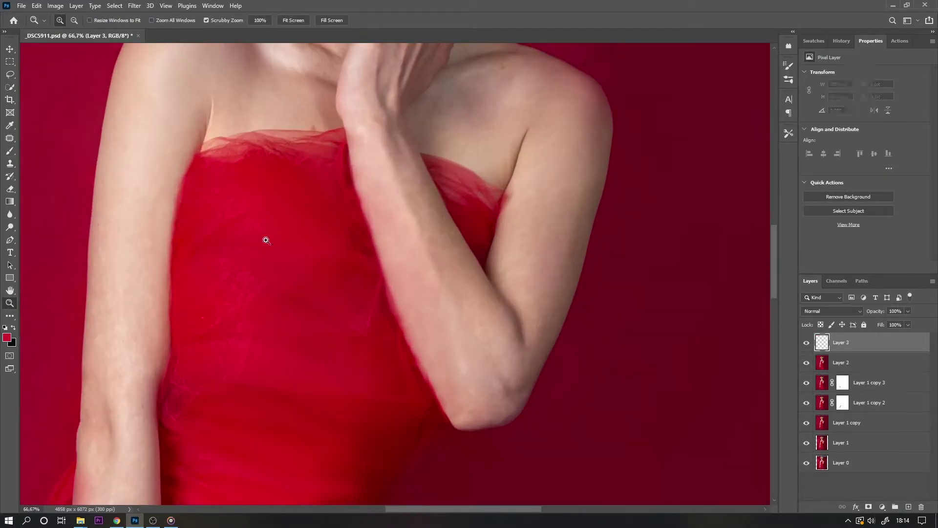
Step: Clone dress fabric over the arm's left edge and the skirt fold
{"action": "left_click", "coordinate": [338, 275], "text": "alt"}
{"action": "mouse_move", "coordinate": [386, 318]}
{"action": "left_mouse_down"}
{"action": "mouse_move", "coordinate": [356, 147]}
{"action": "mouse_move", "coordinate": [365, 242]}
{"action": "mouse_move", "coordinate": [400, 389]}
{"action": "mouse_move", "coordinate": [396, 335]}
{"action": "mouse_move", "coordinate": [383, 360]}
{"action": "mouse_move", "coordinate": [430, 381]}
{"action": "left_mouse_up"}
{"action": "scroll", "coordinate": [728, 264], "scroll_direction": "down", "scroll_amount": 3}
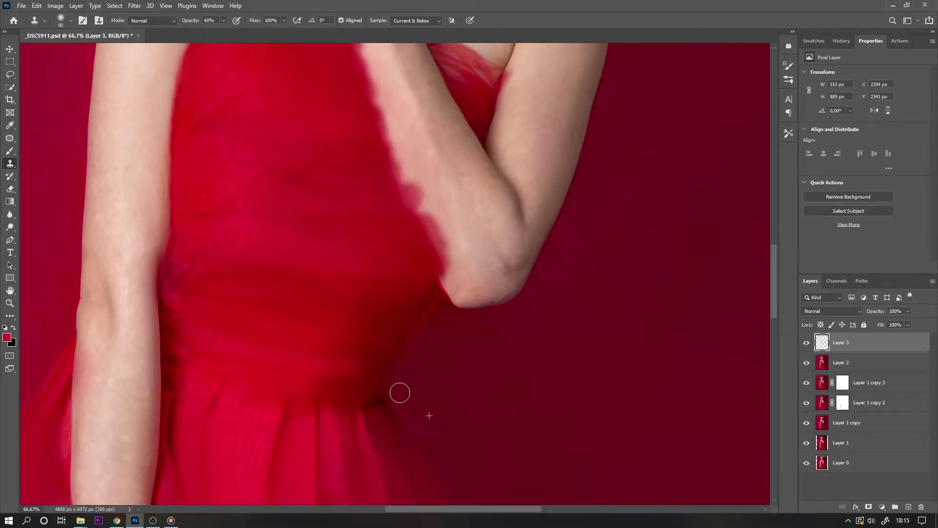
{"action": "left_click", "coordinate": [341, 468], "text": "alt"}
{"action": "left_click", "coordinate": [329, 416]}
{"action": "left_click_drag", "start_coordinate": [330, 417], "coordinate": [358, 404]}
{"action": "key", "text": "bracketleft"}
Step: Mask the clone layer and paint black to restore the clean forearm edge
{"action": "left_click", "coordinate": [868, 506]}
{"action": "scroll", "coordinate": [387, 257], "scroll_direction": "up", "scroll_amount": 3}
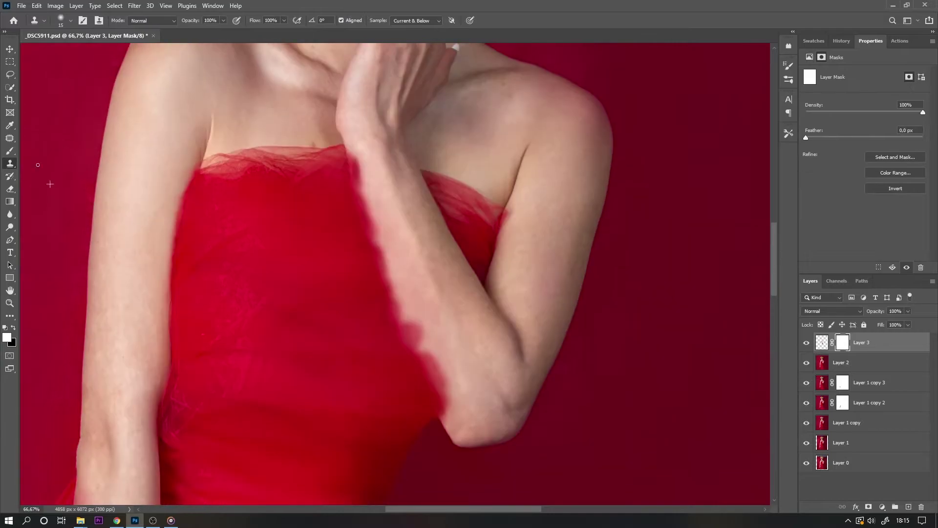
{"action": "key", "text": "b"}
{"action": "key", "text": "d"}
{"action": "left_click_drag", "start_coordinate": [387, 257], "coordinate": [452, 430]}
{"action": "key", "text": "bracketleft"}
{"action": "left_click_drag", "start_coordinate": [415, 323], "coordinate": [454, 415]}
{"action": "left_click_drag", "start_coordinate": [363, 212], "coordinate": [446, 427]}
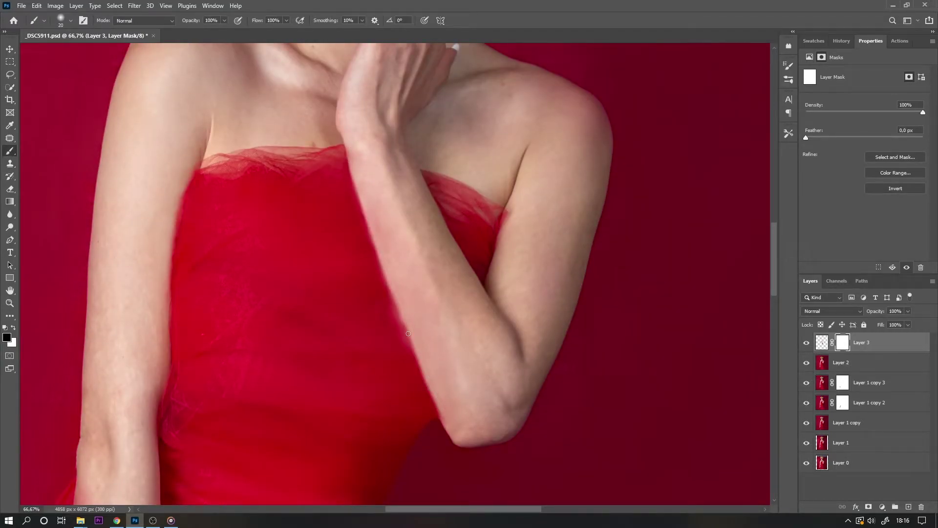
Step: Discard the clone-stamp layer and add a new empty Layer 3 with the Mixer Brush selected
{"action": "key", "text": "ctrl+minus"}
{"action": "key", "text": "ctrl+minus"}
{"action": "key", "text": "ctrl+minus"}
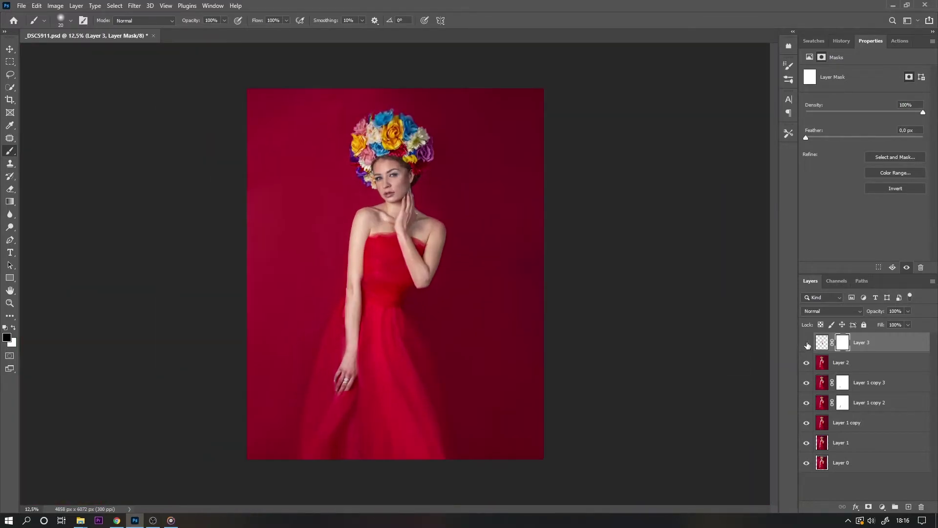
{"action": "key", "text": "Delete"}
{"action": "left_click", "coordinate": [438, 169], "text": "alt"}
{"action": "scroll", "coordinate": [420, 320], "scroll_direction": "up", "scroll_amount": 2}
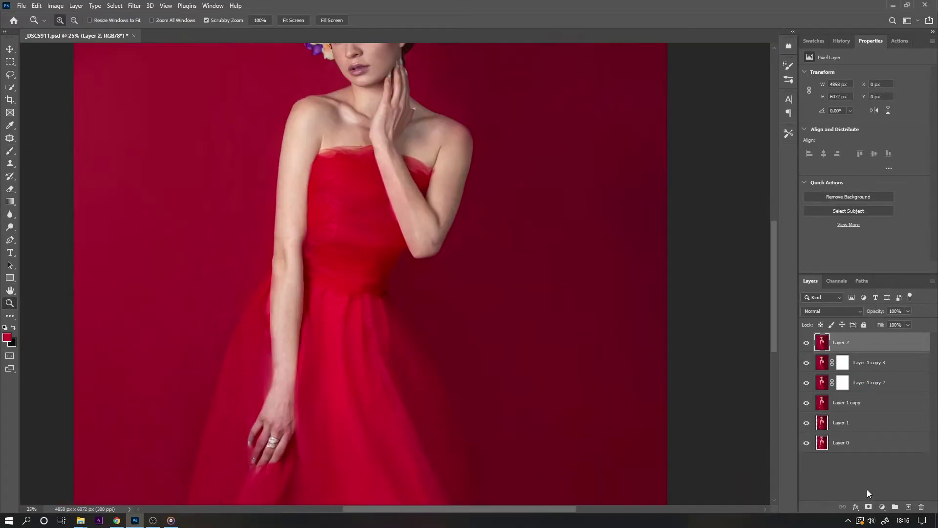
{"action": "right_click", "coordinate": [11, 155]}
{"action": "left_click", "coordinate": [39, 181]}
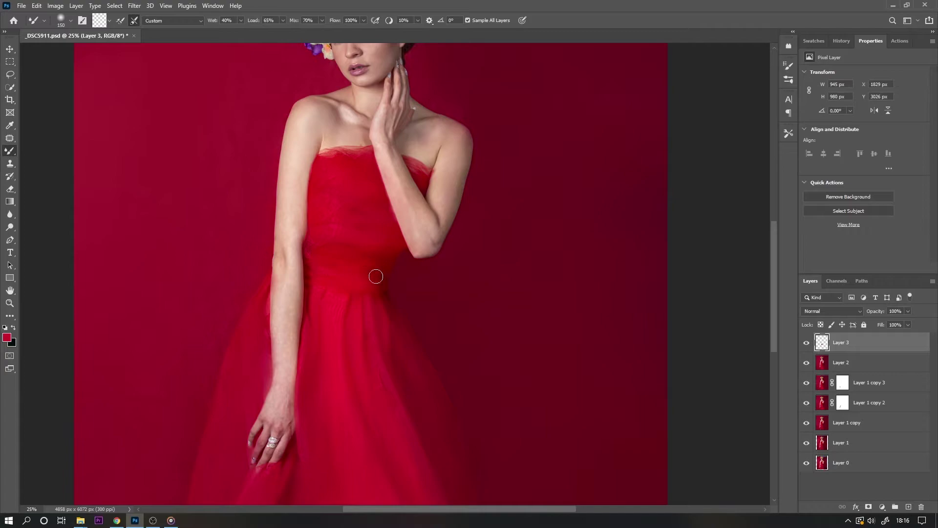
Step: Smooth the skirt and bodice folds with a slightly smaller Mixer Brush on Layer 3
{"action": "key", "text": "bracketleft"}
{"action": "scroll", "coordinate": [512, 232], "scroll_direction": "up", "scroll_amount": 1}
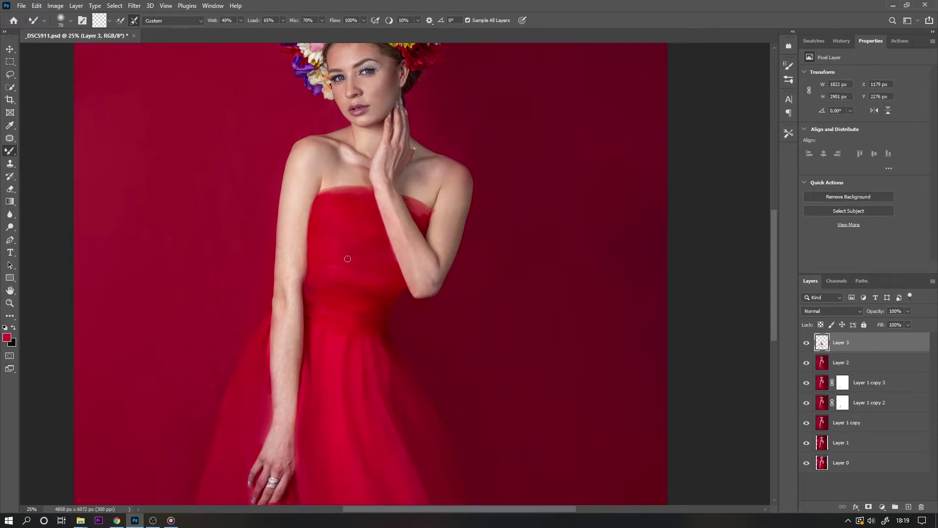
{"action": "scroll", "coordinate": [347, 258], "scroll_direction": "down", "scroll_amount": 5}
{"action": "scroll", "coordinate": [340, 371], "scroll_direction": "up", "scroll_amount": 1}
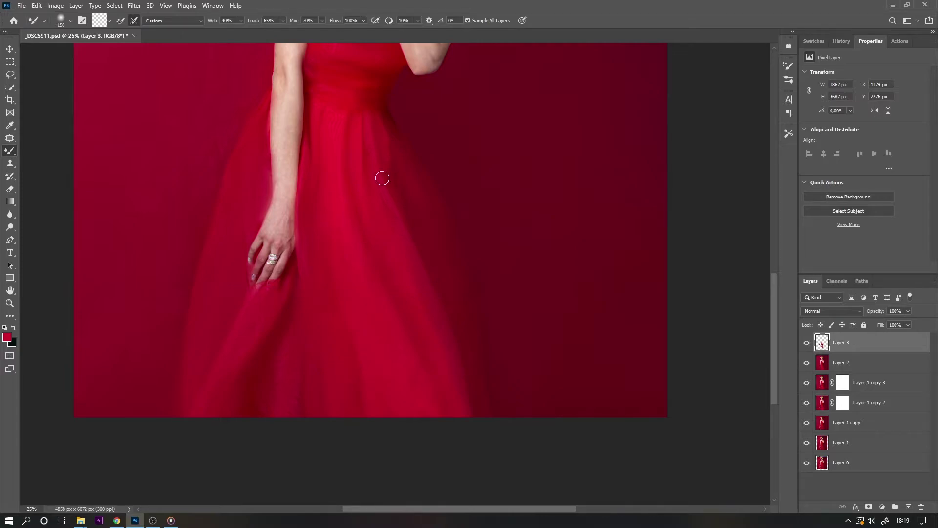
{"action": "left_click_drag", "start_coordinate": [310, 353], "coordinate": [289, 331]}
{"action": "scroll", "coordinate": [346, 231], "scroll_direction": "up", "scroll_amount": 4}
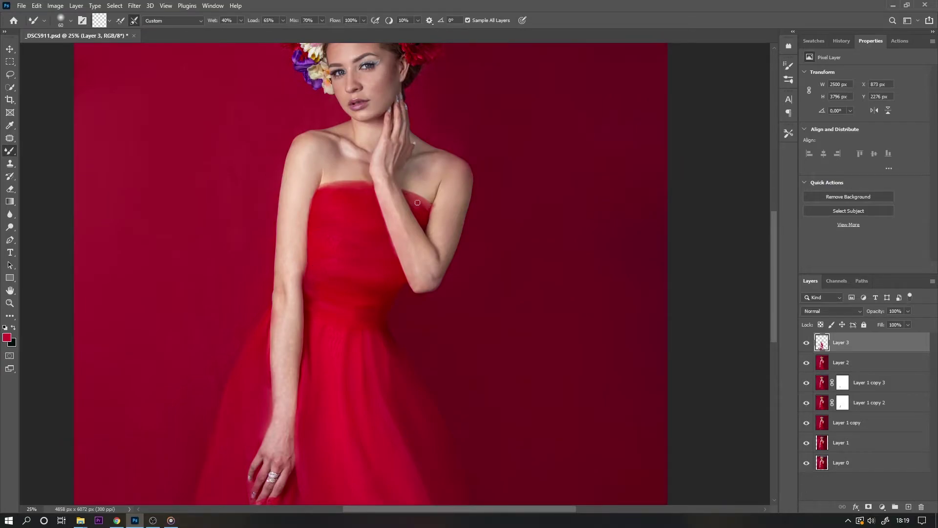
Step: Delete Layer 3 and add a Hue/Saturation layer with Yellows hue set to -34
{"action": "right_click", "coordinate": [836, 342]}
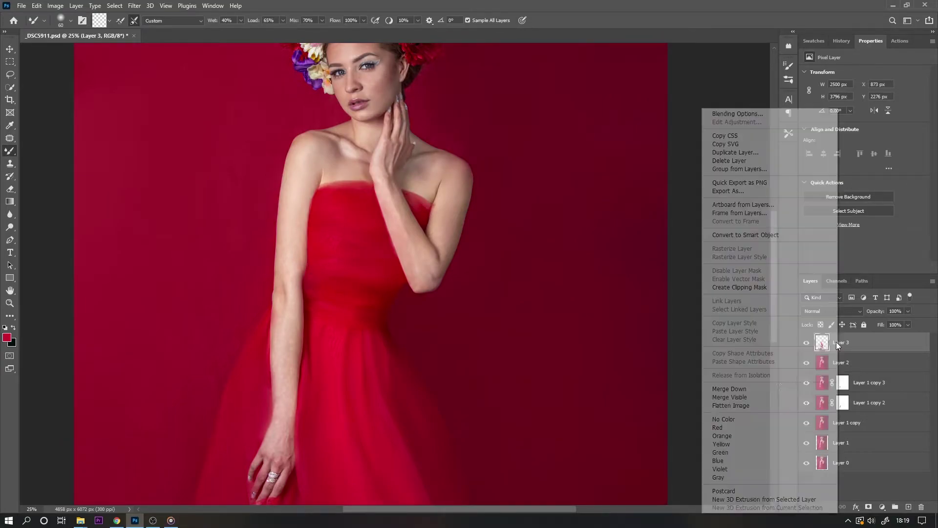
{"action": "left_click", "coordinate": [733, 162]}
{"action": "left_click", "coordinate": [882, 507]}
{"action": "left_click", "coordinate": [881, 412]}
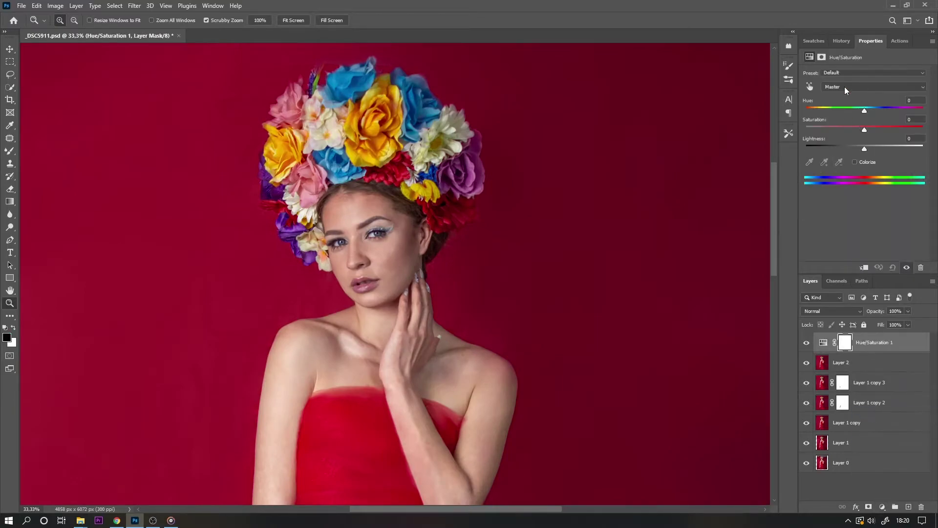
{"action": "left_click", "coordinate": [844, 86]}
{"action": "left_click", "coordinate": [844, 104]}
{"action": "left_click_drag", "start_coordinate": [862, 110], "coordinate": [845, 112]}
{"action": "left_click_drag", "start_coordinate": [874, 182], "coordinate": [861, 182]}
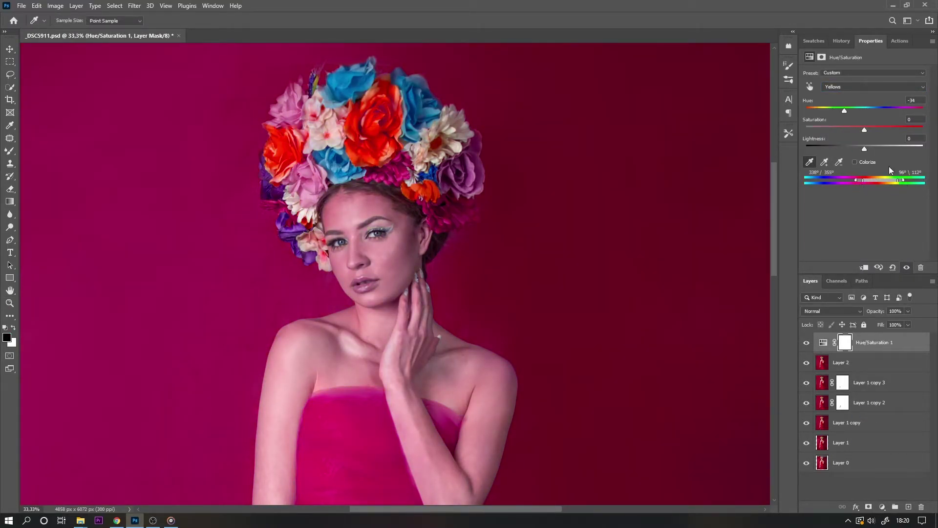
Step: Invert the Hue/Saturation mask and paint white so only the crown's yellow flowers turn orange-red
{"action": "key", "text": "z"}
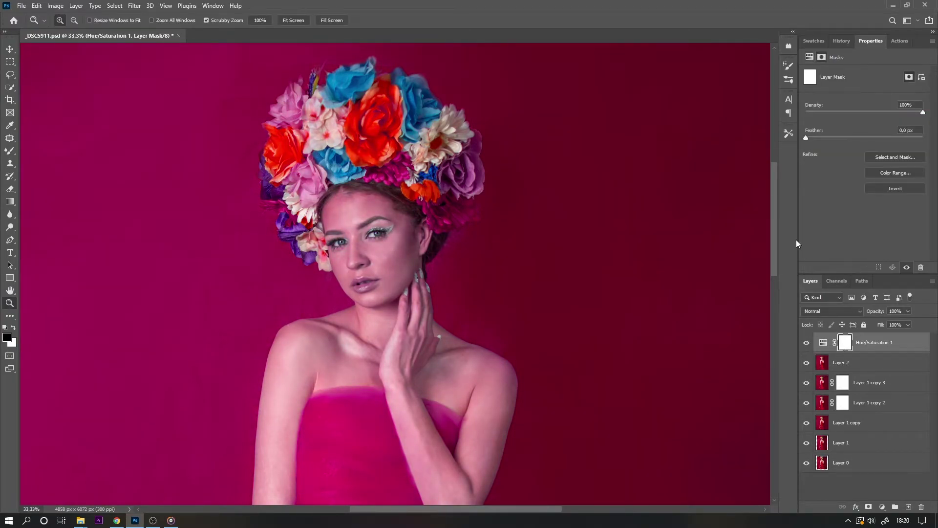
{"action": "key", "text": "ctrl+i"}
{"action": "key", "text": "b"}
{"action": "key", "text": "x"}
{"action": "mouse_move", "coordinate": [373, 98]}
{"action": "left_mouse_down"}
{"action": "mouse_move", "coordinate": [428, 190]}
{"action": "mouse_move", "coordinate": [419, 167]}
{"action": "mouse_move", "coordinate": [288, 182]}
{"action": "mouse_move", "coordinate": [274, 134]}
{"action": "mouse_move", "coordinate": [276, 181]}
{"action": "mouse_move", "coordinate": [320, 259]}
{"action": "mouse_move", "coordinate": [311, 114]}
{"action": "left_mouse_up"}
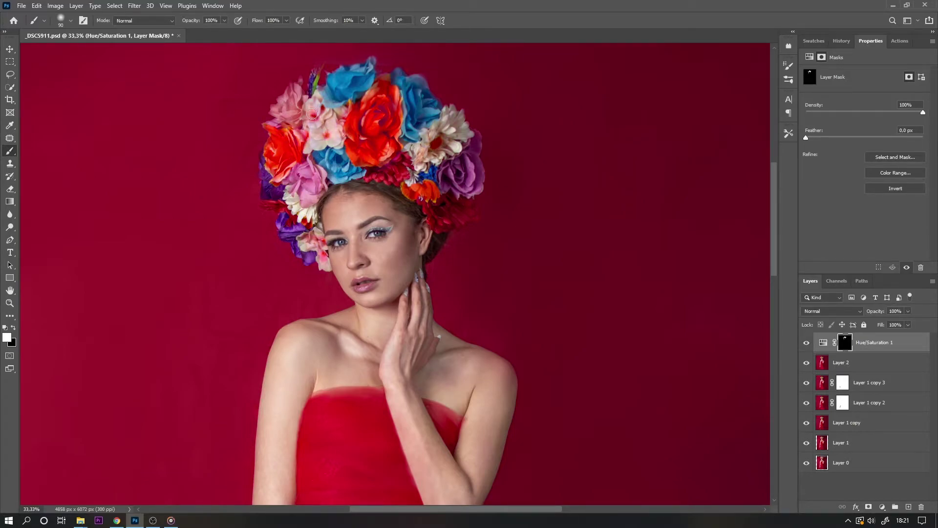
{"action": "key", "text": "x"}
{"action": "key", "text": "x"}
{"action": "key", "text": "x"}
{"action": "key", "text": "x"}
{"action": "left_click", "coordinate": [882, 506]}
Step: Add Hue/Saturation 2 with Magentas hue +34 and saturation +30, and invert its mask
{"action": "left_click", "coordinate": [884, 412]}
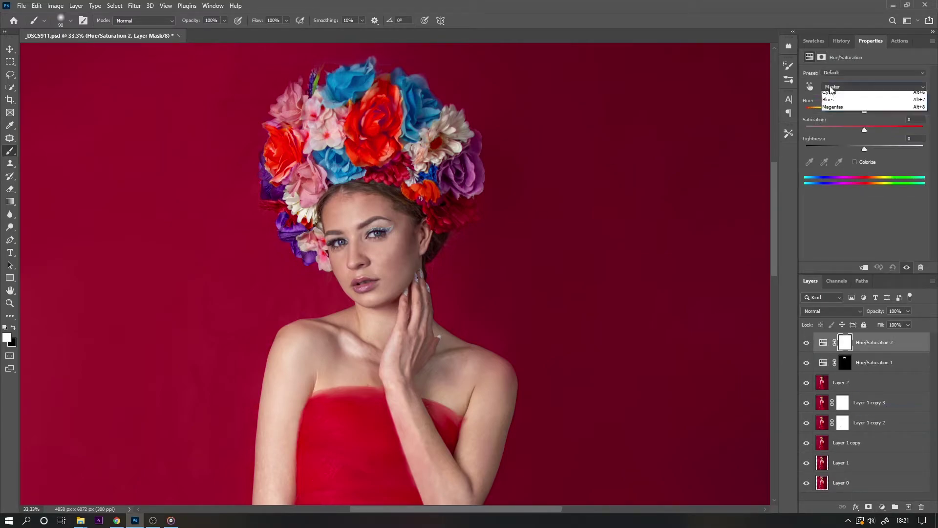
{"action": "left_click", "coordinate": [874, 87]}
{"action": "left_click", "coordinate": [840, 144]}
{"action": "mouse_move", "coordinate": [849, 111]}
{"action": "left_mouse_down"}
{"action": "mouse_move", "coordinate": [884, 110]}
{"action": "mouse_move", "coordinate": [882, 129]}
{"action": "left_mouse_up"}
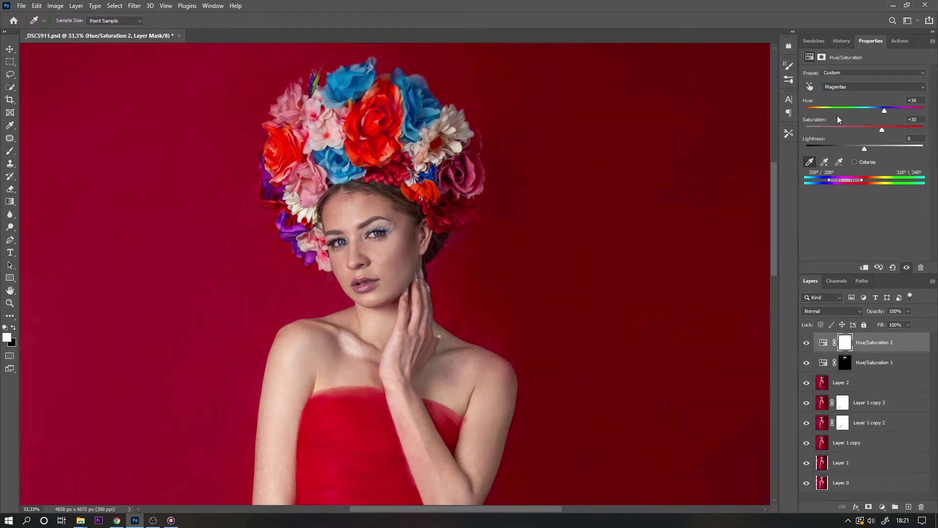
{"action": "key", "text": "ctrl+i"}
{"action": "key", "text": "b"}
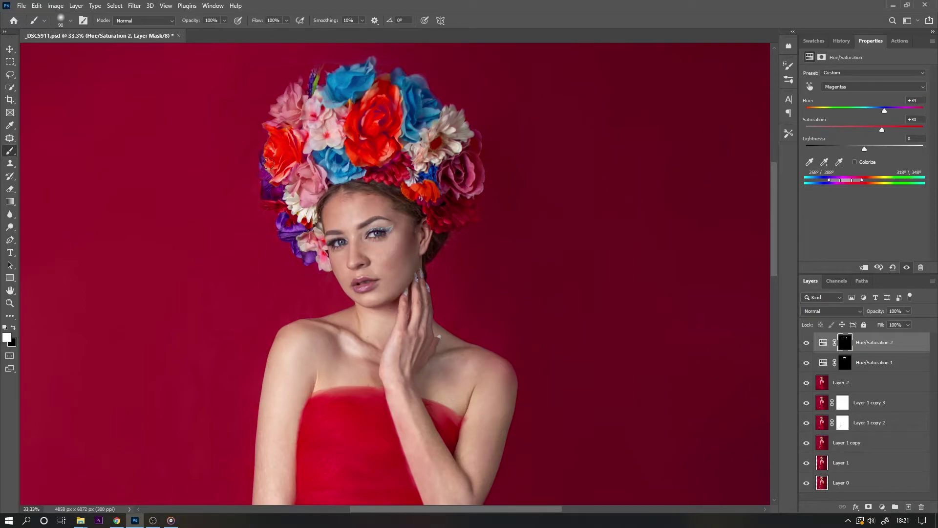
Step: Set Blues hue +113 and paint it onto the blue flower to turn it magenta
{"action": "left_click", "coordinate": [873, 86]}
{"action": "left_click", "coordinate": [840, 135]}
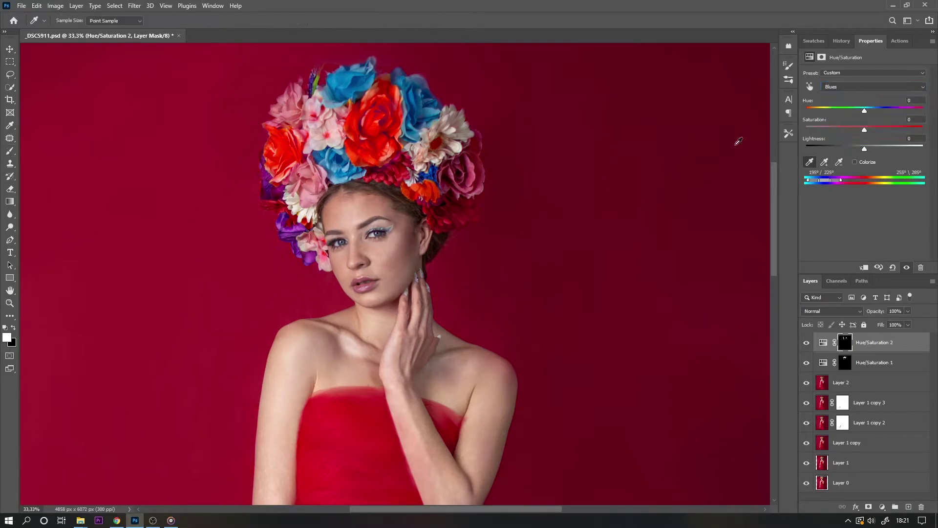
{"action": "mouse_move", "coordinate": [864, 110]}
{"action": "left_mouse_down"}
{"action": "mouse_move", "coordinate": [842, 110]}
{"action": "mouse_move", "coordinate": [907, 111]}
{"action": "left_mouse_up"}
{"action": "left_click", "coordinate": [844, 342], "text": "shift"}
{"action": "left_click_drag", "start_coordinate": [830, 181], "coordinate": [839, 182]}
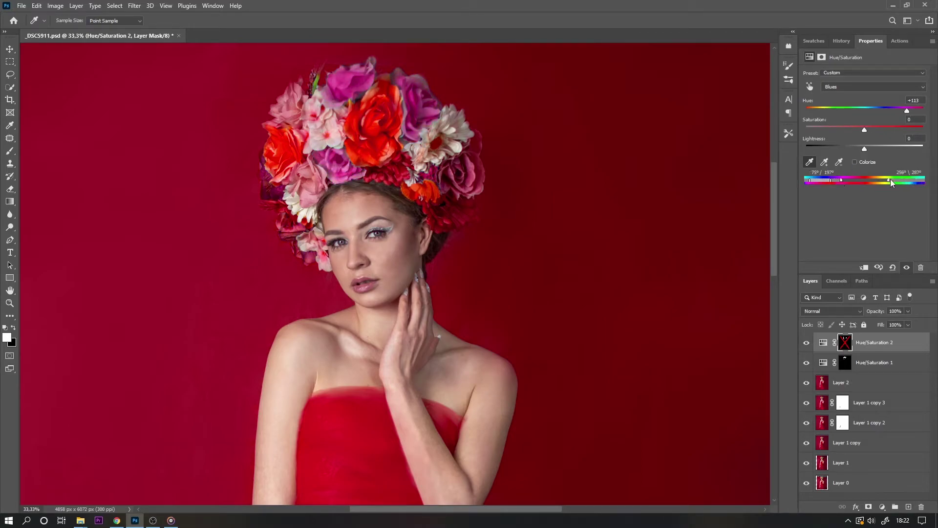
{"action": "left_click", "coordinate": [844, 342], "text": "shift"}
{"action": "key", "text": "b"}
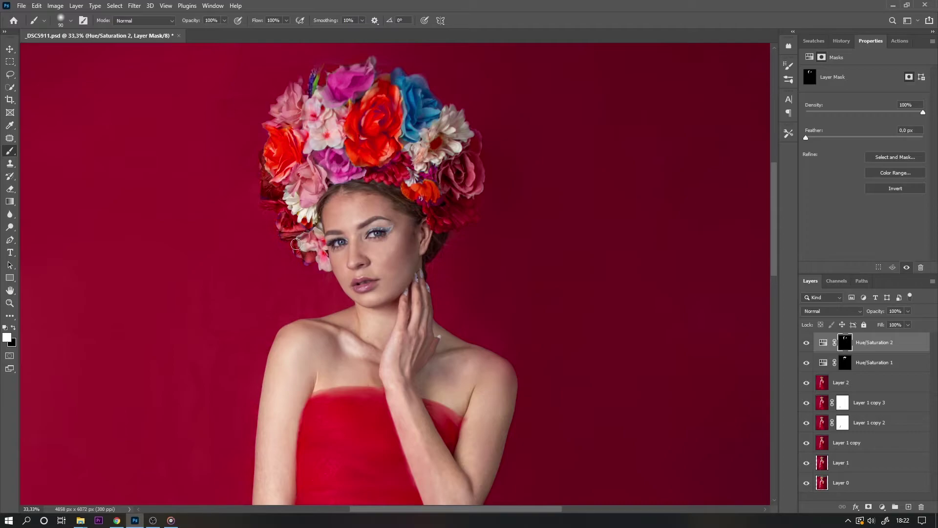
{"action": "left_click_drag", "start_coordinate": [408, 120], "coordinate": [421, 107]}
Step: Add Hue/Saturation 3 shifting hue toward magenta, inverted and painted onto the upper flowers
{"action": "left_click", "coordinate": [882, 506]}
{"action": "left_click", "coordinate": [880, 408]}
{"action": "left_click_drag", "start_coordinate": [864, 110], "coordinate": [841, 111]}
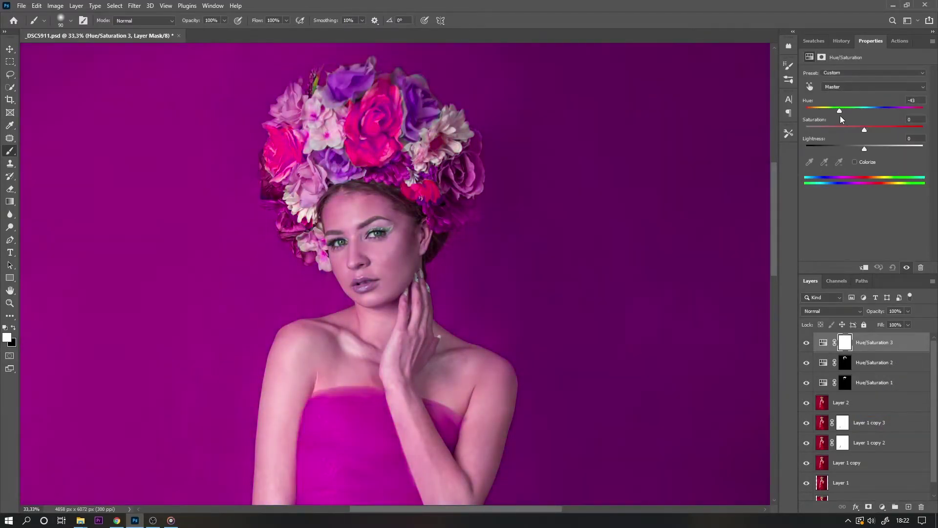
{"action": "key", "text": "ctrl+i"}
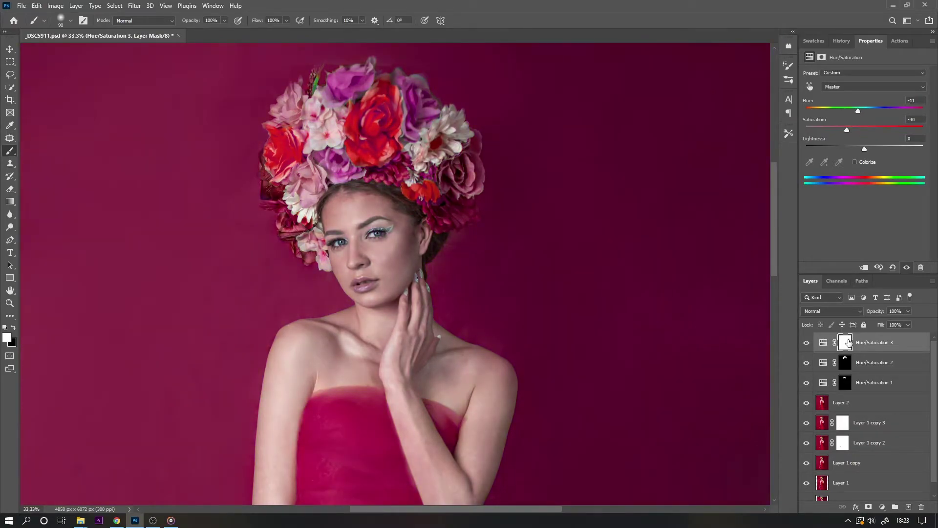
{"action": "left_click_drag", "start_coordinate": [310, 214], "coordinate": [363, 72]}
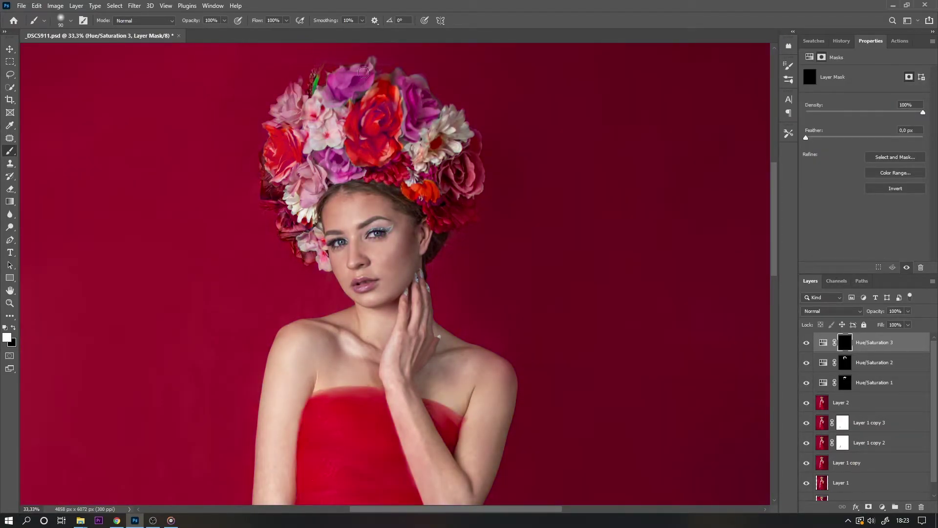
{"action": "left_click_drag", "start_coordinate": [400, 151], "coordinate": [465, 202]}
{"action": "key", "text": "bracketleft"}
{"action": "key", "text": "x"}
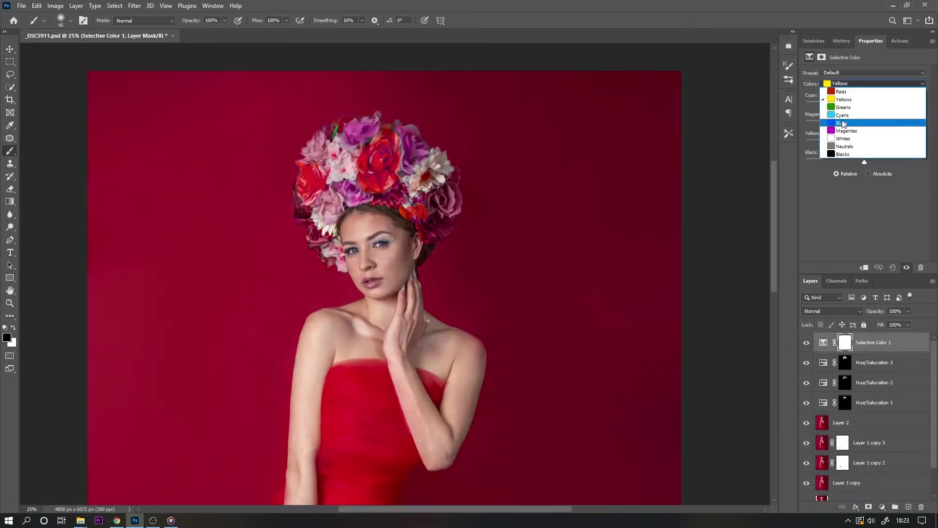
Step: Add a new Color blend-mode layer and choose a deep red paint colour
{"action": "key", "text": "Down"}
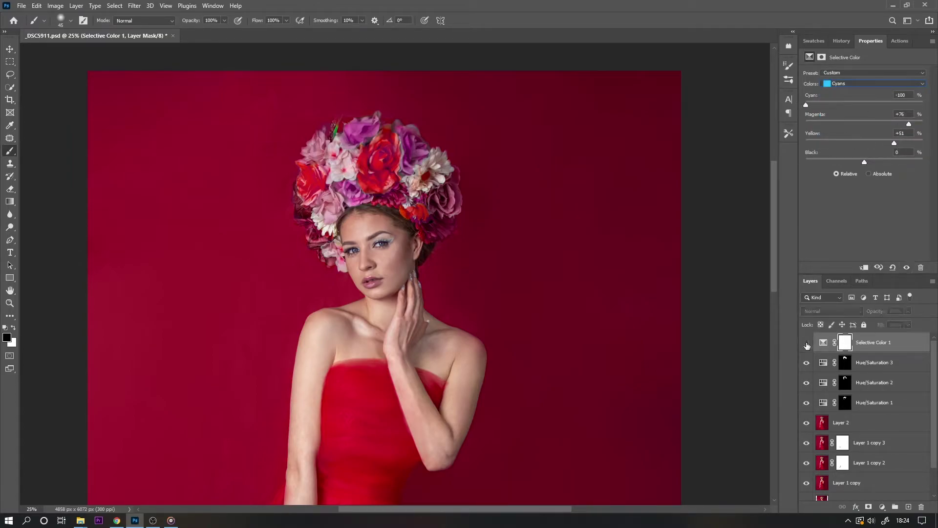
{"action": "left_click", "coordinate": [816, 310]}
{"action": "key", "text": "alt+shift+c"}
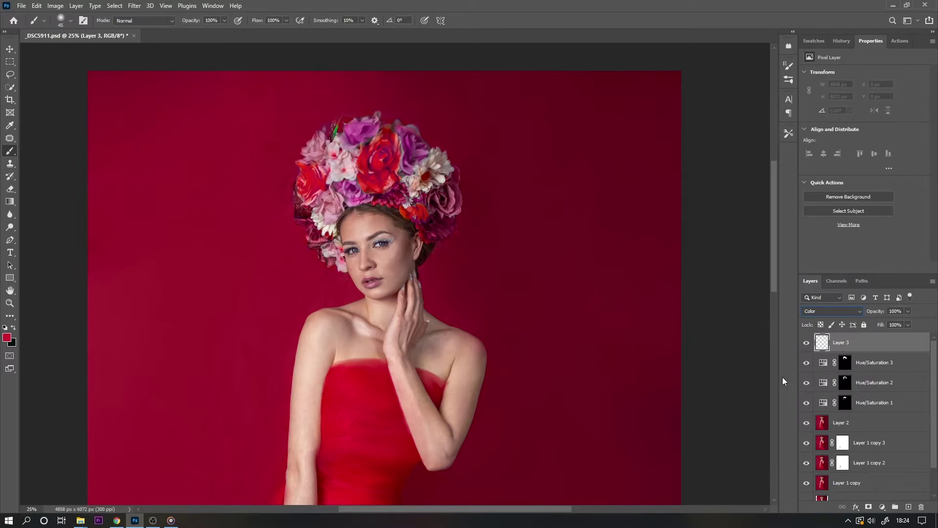
{"action": "key", "text": "ctrl+plus"}
{"action": "left_click", "coordinate": [567, 176], "text": "alt"}
{"action": "scroll", "coordinate": [356, 171], "scroll_direction": "up", "scroll_amount": 4}
Step: Paint red over the crown flowers, then stamp all visible layers into Layer 4
{"action": "left_click_drag", "start_coordinate": [299, 147], "coordinate": [412, 163]}
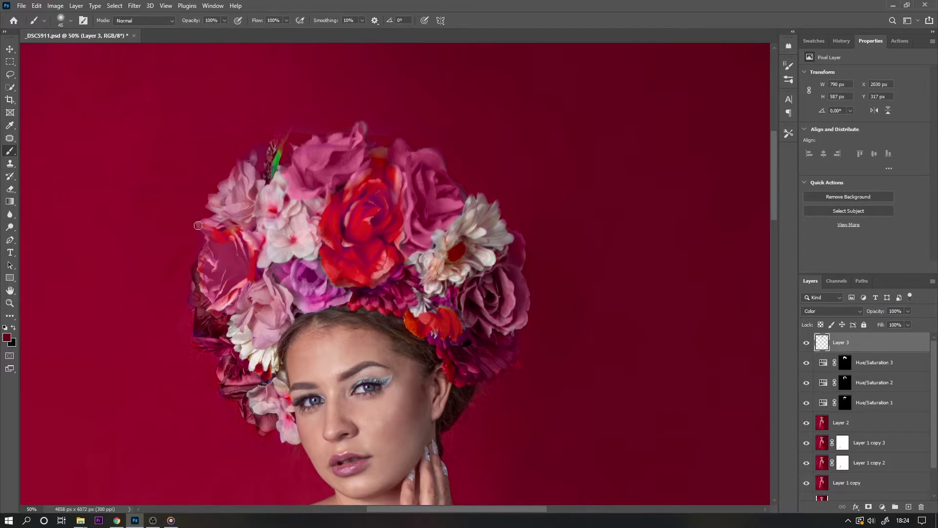
{"action": "left_click_drag", "start_coordinate": [197, 225], "coordinate": [454, 336]}
{"action": "key", "text": "ctrl+minus"}
{"action": "key", "text": "ctrl+minus"}
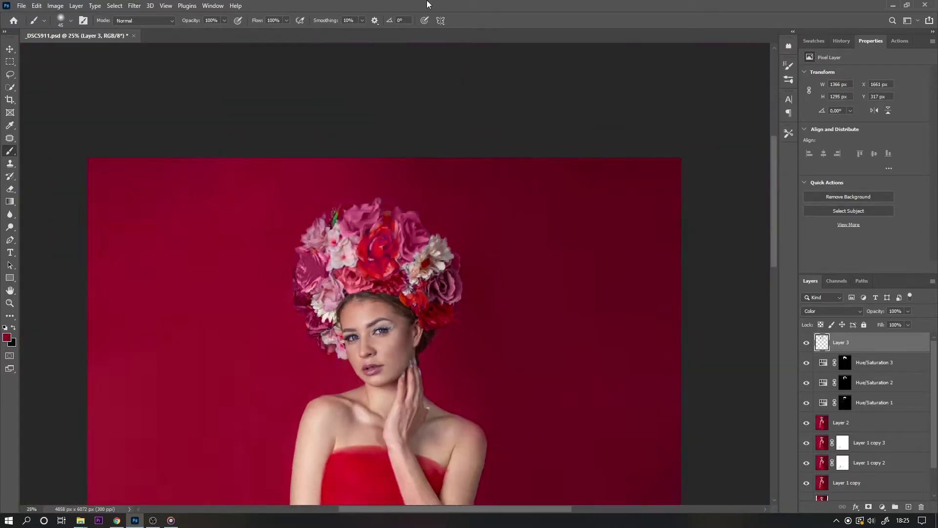
{"action": "key", "text": "ctrl+minus"}
{"action": "key", "text": "ctrl+shift+alt+e"}
Step: Delete the leftover Hue/Saturation layers and add a new empty Layer 5 above Layer 4
{"action": "key", "text": "Delete"}
{"action": "key", "text": "Delete"}
{"action": "key", "text": "Delete"}
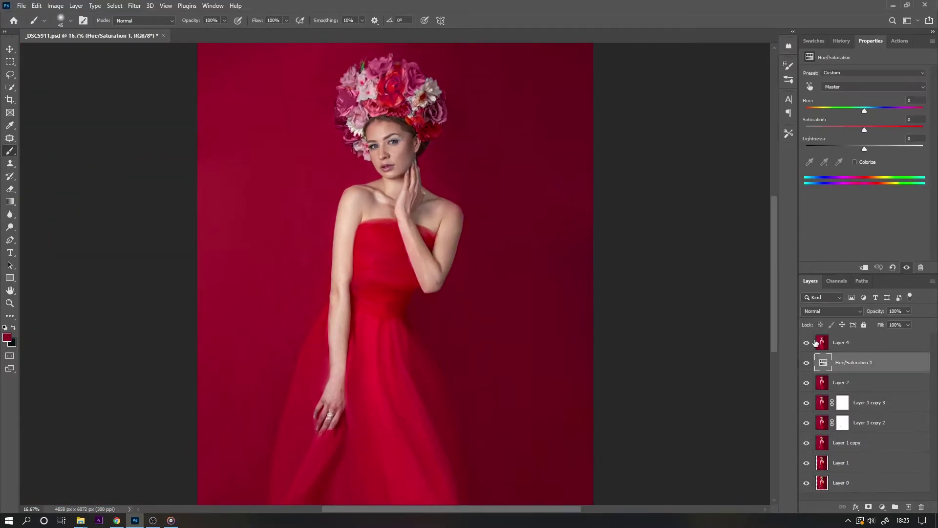
{"action": "key", "text": "Delete"}
{"action": "left_click", "coordinate": [831, 342]}
{"action": "left_click", "coordinate": [909, 506]}
{"action": "key", "text": "ctrl+plus"}
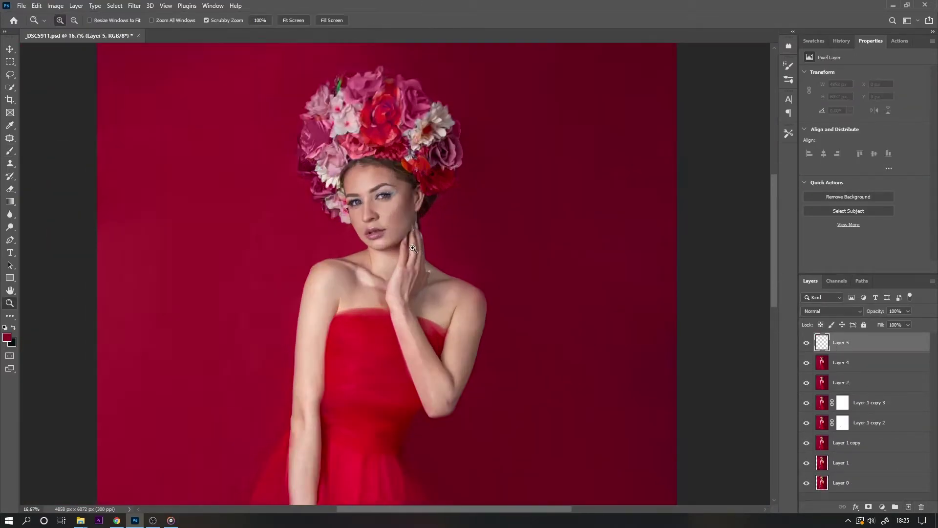
{"action": "key", "text": "ctrl+plus"}
{"action": "key", "text": "ctrl+plus"}
{"action": "key", "text": "ctrl+plus"}
Step: Sample skin tones and paint faint 10% strokes over the cheek, hairline and chest
{"action": "left_click", "coordinate": [405, 180], "text": "alt"}
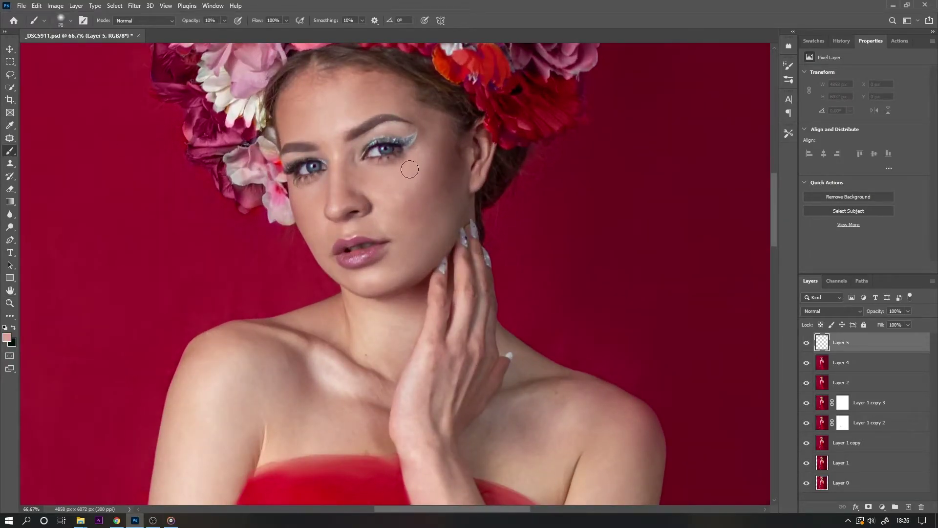
{"action": "left_click_drag", "start_coordinate": [410, 169], "coordinate": [419, 166]}
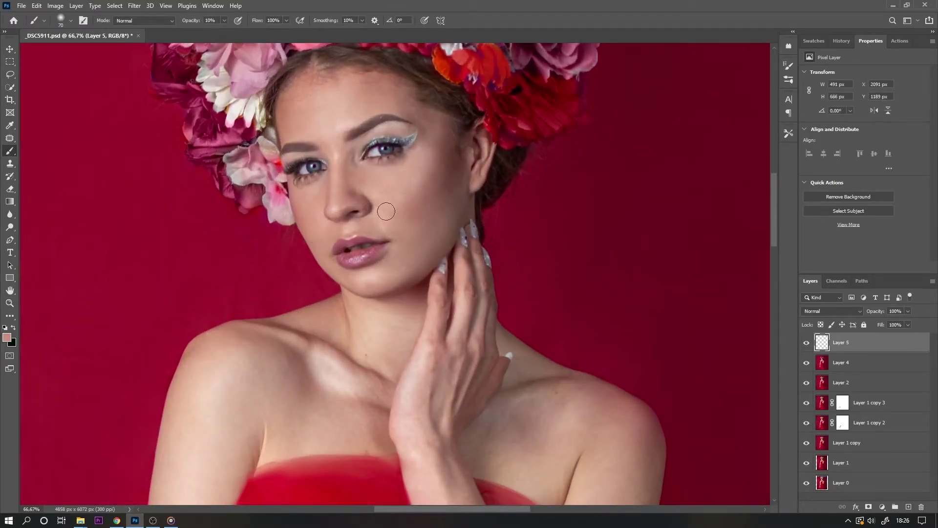
{"action": "left_click", "coordinate": [306, 207], "text": "alt"}
{"action": "left_click", "coordinate": [370, 276], "text": "alt"}
{"action": "left_click", "coordinate": [390, 68], "text": "alt"}
{"action": "left_click_drag", "start_coordinate": [390, 68], "coordinate": [368, 87]}
{"action": "left_click", "coordinate": [324, 339], "text": "alt"}
{"action": "left_click_drag", "start_coordinate": [379, 369], "coordinate": [371, 319]}
Step: With a larger brush, paint light sampled skin tone across the shoulders and arms
{"action": "scroll", "coordinate": [548, 346], "scroll_direction": "down", "scroll_amount": 3}
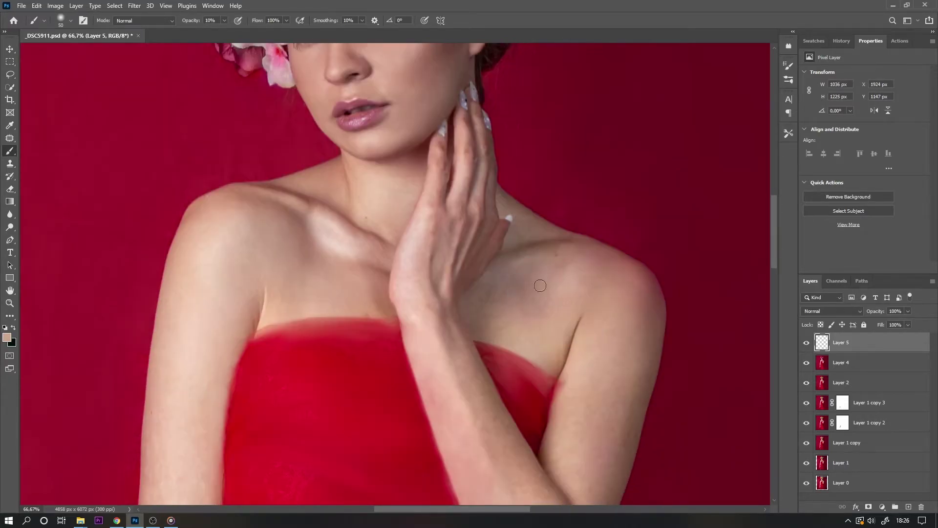
{"action": "key", "text": "ctrl+minus"}
{"action": "key", "text": "bracketright"}
{"action": "key", "text": "bracketright"}
{"action": "key", "text": "bracketright"}
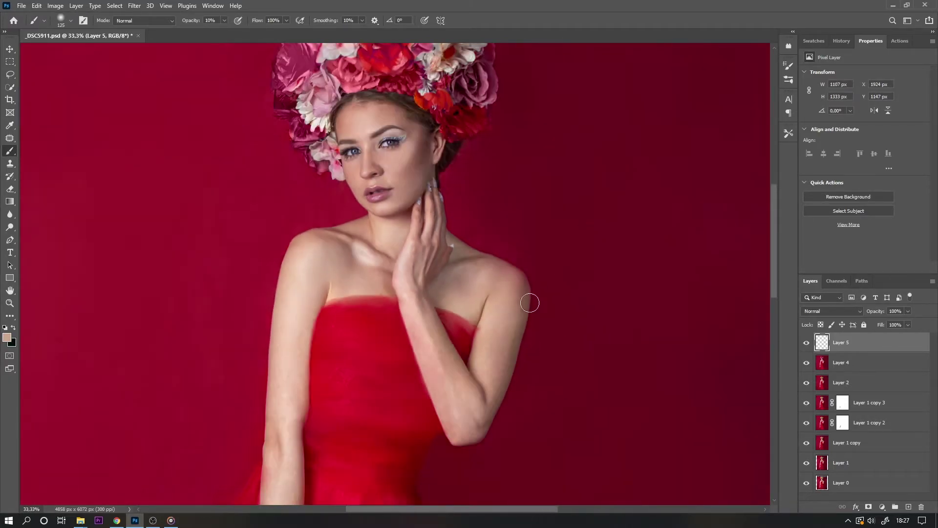
{"action": "left_click", "coordinate": [422, 335], "text": "alt"}
{"action": "left_click_drag", "start_coordinate": [447, 399], "coordinate": [433, 334]}
{"action": "left_click_drag", "start_coordinate": [285, 399], "coordinate": [283, 375]}
{"action": "scroll", "coordinate": [276, 374], "scroll_direction": "down", "scroll_amount": 3}
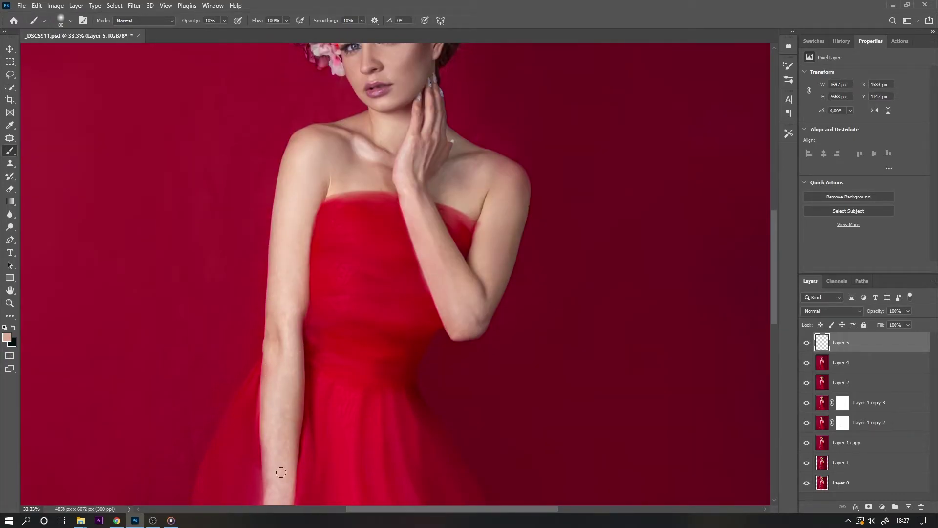
{"action": "scroll", "coordinate": [274, 378], "scroll_direction": "down", "scroll_amount": 4}
{"action": "left_click", "coordinate": [274, 378], "text": "alt"}
{"action": "left_click_drag", "start_coordinate": [274, 378], "coordinate": [268, 377]}
{"action": "scroll", "coordinate": [276, 303], "scroll_direction": "up", "scroll_amount": 4}
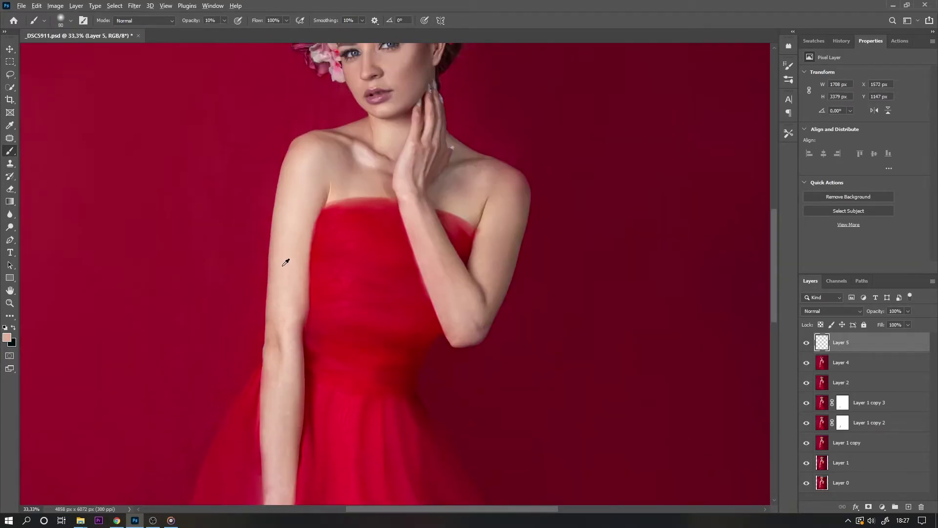
{"action": "left_click", "coordinate": [275, 303], "text": "alt"}
{"action": "scroll", "coordinate": [472, 178], "scroll_direction": "up", "scroll_amount": 4}
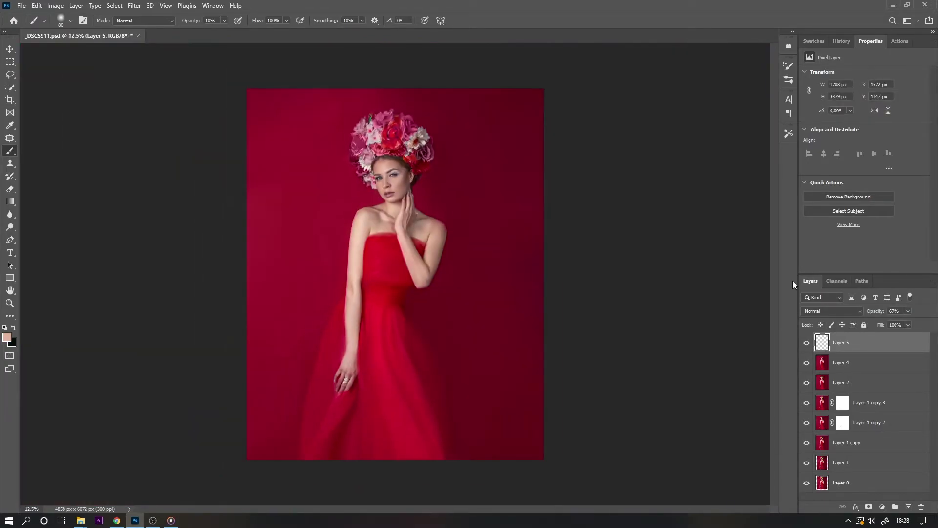
Step: Merge the skin painting down, then paint sampled skin tones along both arms on a new layer
{"action": "key", "text": "ctrl+minus"}
{"action": "key", "text": "ctrl+minus"}
{"action": "key", "text": "ctrl+minus"}
{"action": "right_click", "coordinate": [851, 356]}
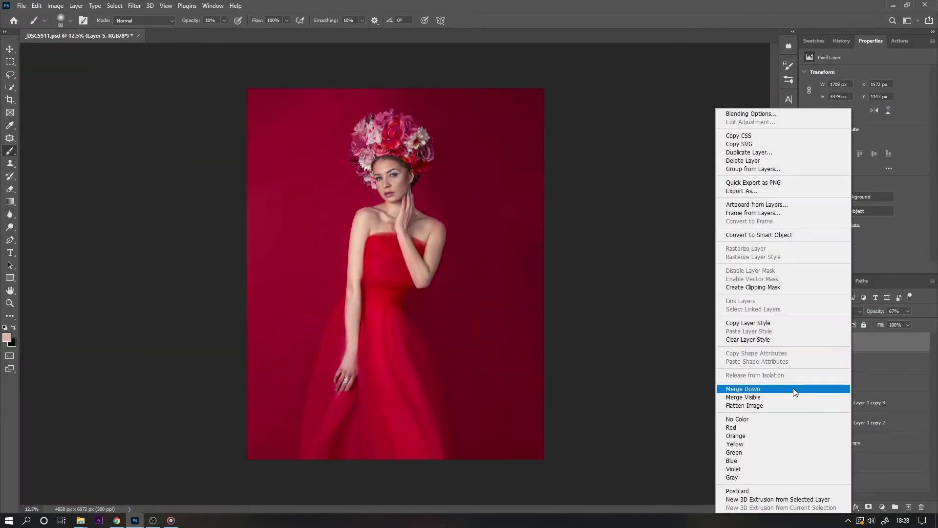
{"action": "left_click", "coordinate": [792, 388]}
{"action": "key", "text": "ctrl+shift+alt+n"}
{"action": "key", "text": "ctrl+plus"}
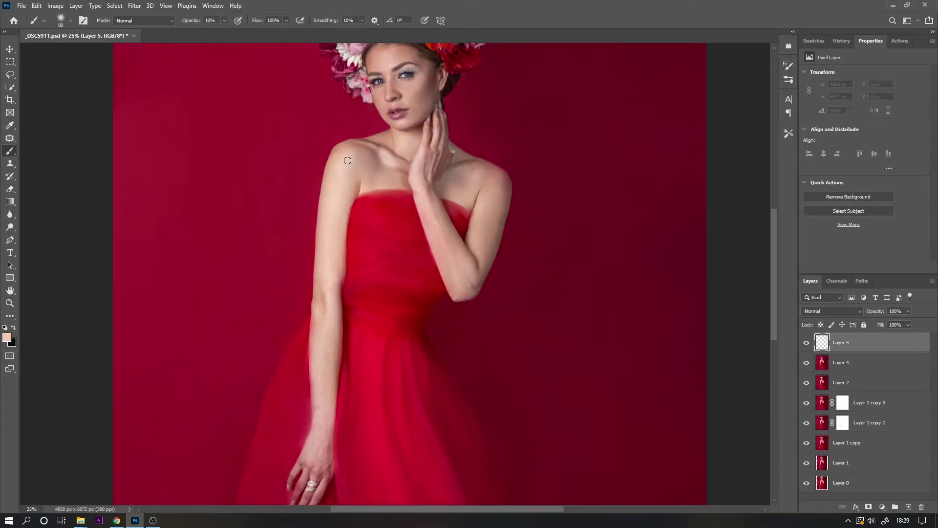
{"action": "key", "text": "bracketright"}
{"action": "key", "text": "bracketright"}
{"action": "left_click_drag", "start_coordinate": [347, 160], "coordinate": [317, 325]}
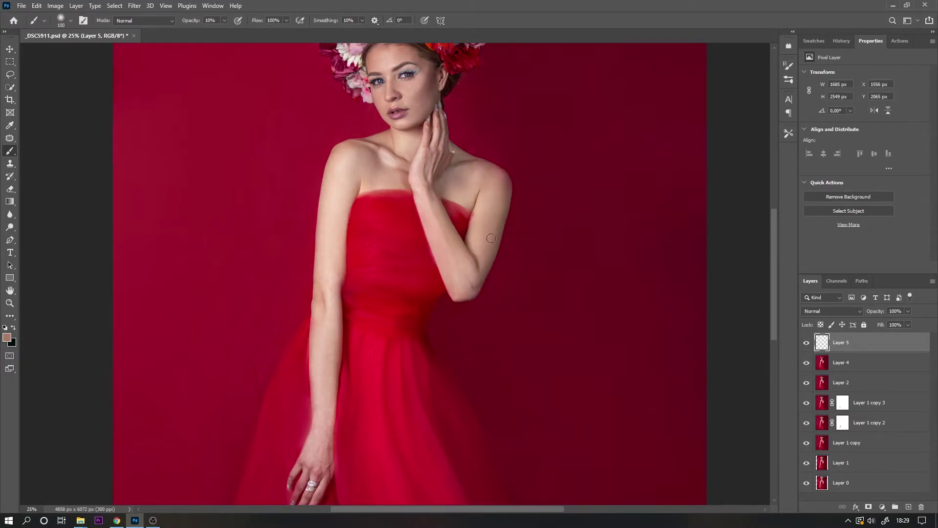
{"action": "left_click", "coordinate": [399, 157], "text": "alt"}
{"action": "left_click_drag", "start_coordinate": [398, 157], "coordinate": [472, 168]}
Step: Paint darker skin tone on the forehead and merge Layer 5 into Layer 4
{"action": "scroll", "coordinate": [503, 195], "scroll_direction": "up", "scroll_amount": 3}
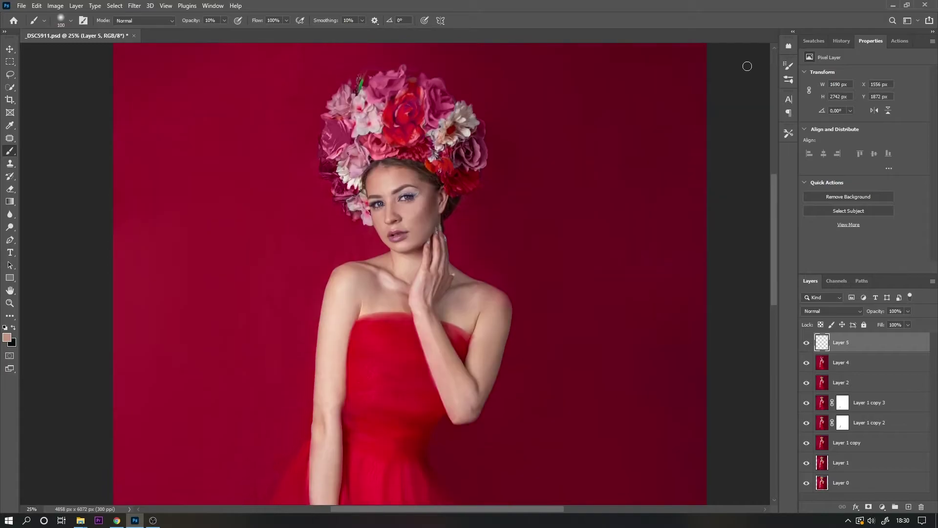
{"action": "key", "text": "ctrl+plus"}
{"action": "left_click", "coordinate": [386, 140], "text": "alt"}
{"action": "left_click_drag", "start_coordinate": [386, 139], "coordinate": [426, 182]}
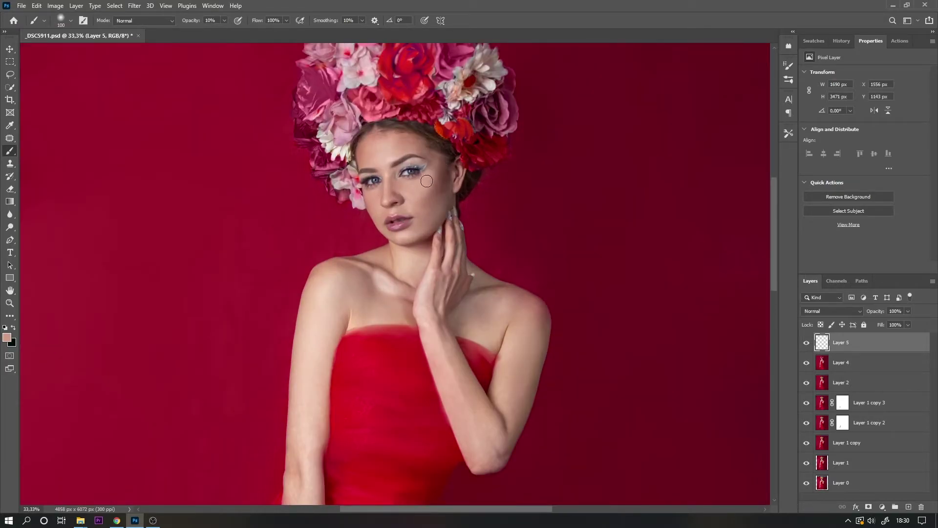
{"action": "scroll", "coordinate": [574, 78], "scroll_direction": "down", "scroll_amount": 2}
{"action": "right_click", "coordinate": [859, 342]}
{"action": "left_click", "coordinate": [801, 390]}
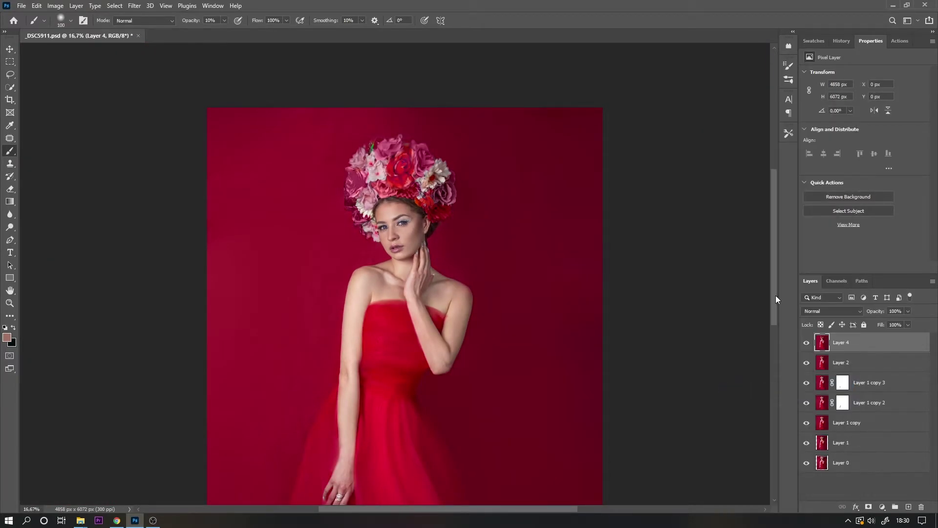
Step: On a new Multiply layer, paint the lips dark red at 100%, then lower the layer to 64% opacity
{"action": "scroll", "coordinate": [770, 331], "scroll_direction": "up", "scroll_amount": 2}
{"action": "key", "text": "ctrl+shift+alt+n"}
{"action": "left_click", "coordinate": [830, 311]}
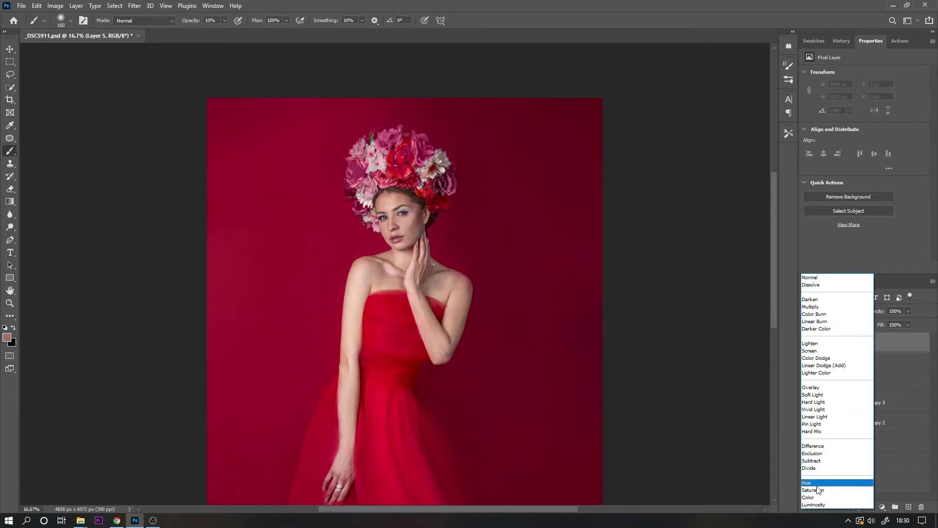
{"action": "left_click", "coordinate": [821, 354]}
{"action": "scroll", "coordinate": [330, 239], "scroll_direction": "up", "scroll_amount": 1}
{"action": "left_click", "coordinate": [330, 239], "text": "alt"}
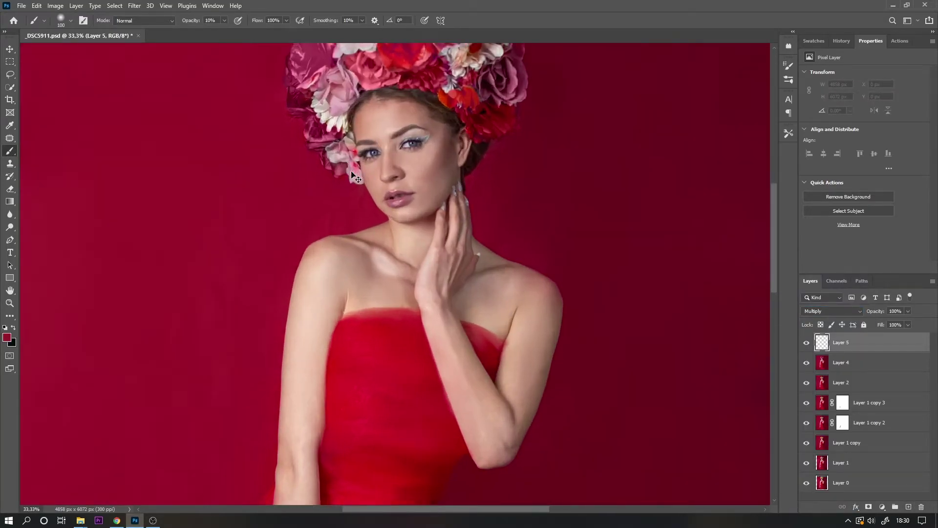
{"action": "key", "text": "0"}
{"action": "scroll", "coordinate": [459, 248], "scroll_direction": "up", "scroll_amount": 4}
{"action": "key", "text": "bracketleft"}
{"action": "key", "text": "bracketleft"}
{"action": "key", "text": "bracketleft"}
{"action": "mouse_move", "coordinate": [371, 315]}
{"action": "left_mouse_down"}
{"action": "mouse_move", "coordinate": [440, 307]}
{"action": "mouse_move", "coordinate": [419, 327]}
{"action": "mouse_move", "coordinate": [381, 325]}
{"action": "left_mouse_up"}
{"action": "left_click_drag", "start_coordinate": [444, 308], "coordinate": [383, 331]}
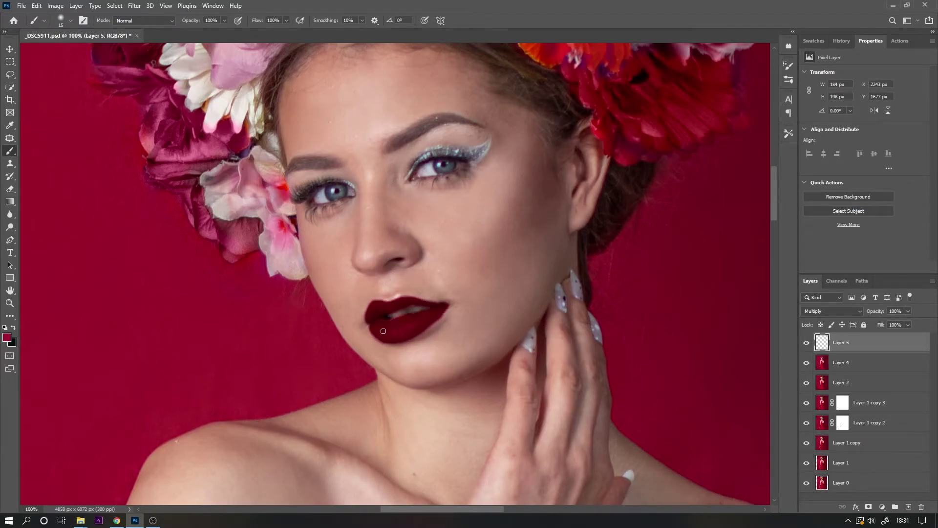
{"action": "left_click", "coordinate": [908, 310]}
{"action": "left_click_drag", "start_coordinate": [910, 324], "coordinate": [895, 324]}
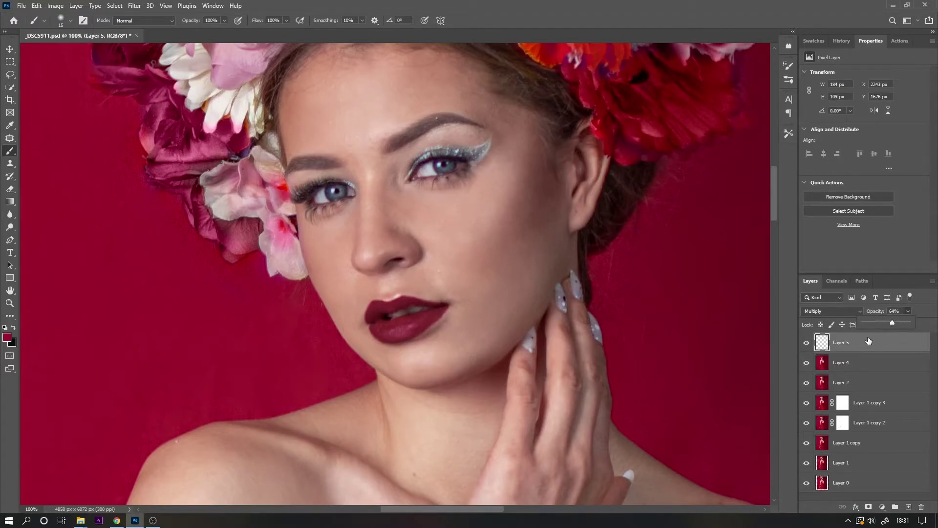
{"action": "left_click_drag", "start_coordinate": [472, 510], "coordinate": [485, 510]}
Step: On another new layer, paint red over stray hairs beside the neck, ear and flower fringe
{"action": "key", "text": "ctrl+shift+alt+n"}
{"action": "key", "text": "bracketright"}
{"action": "key", "text": "bracketright"}
{"action": "key", "text": "bracketright"}
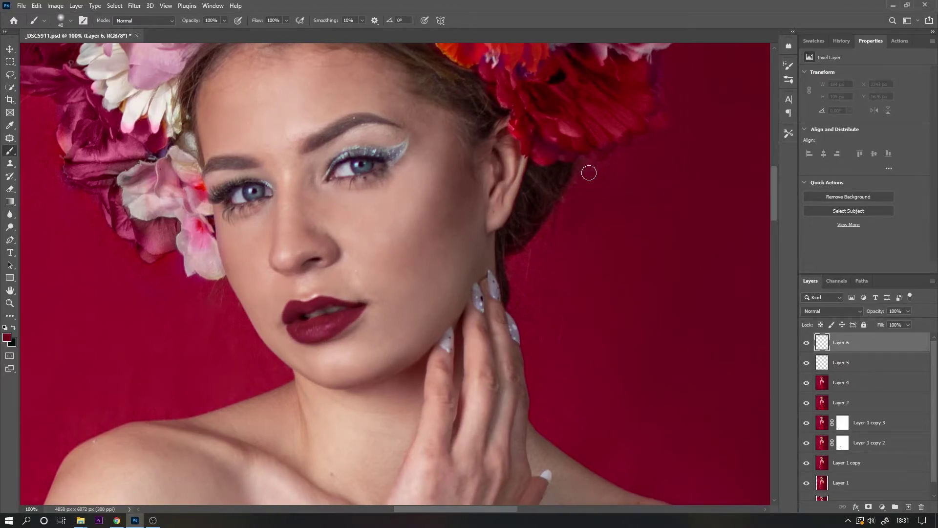
{"action": "left_click_drag", "start_coordinate": [567, 176], "coordinate": [518, 268]}
{"action": "mouse_move", "coordinate": [506, 301]}
{"action": "left_mouse_down"}
{"action": "mouse_move", "coordinate": [517, 230]}
{"action": "mouse_move", "coordinate": [574, 178]}
{"action": "left_mouse_up"}
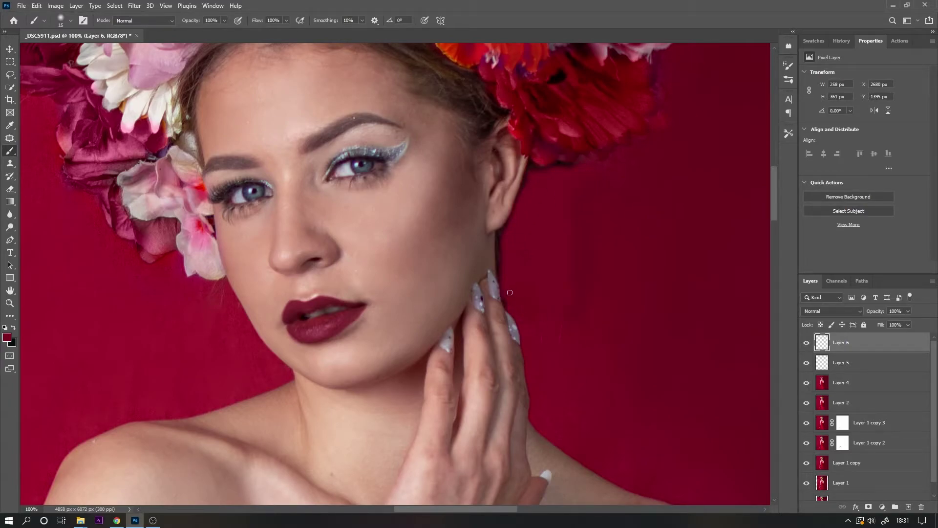
{"action": "left_click_drag", "start_coordinate": [531, 169], "coordinate": [573, 168]}
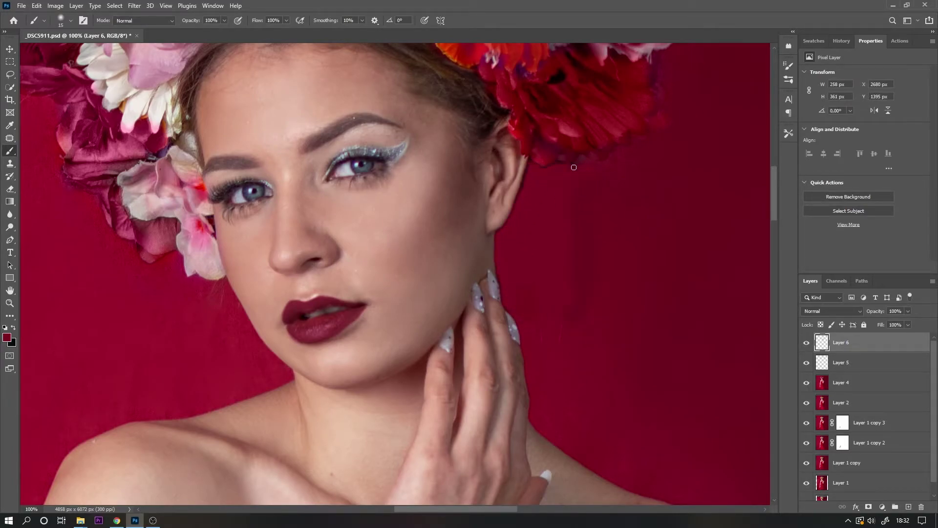
Step: Merge the retouch layers down and patch away a spot near the neck
{"action": "right_click", "coordinate": [824, 370]}
{"action": "left_click", "coordinate": [784, 398]}
{"action": "key", "text": "j"}
{"action": "mouse_move", "coordinate": [555, 374]}
{"action": "left_mouse_down"}
{"action": "mouse_move", "coordinate": [512, 283]}
{"action": "mouse_move", "coordinate": [508, 298]}
{"action": "mouse_move", "coordinate": [577, 208]}
{"action": "mouse_move", "coordinate": [561, 174]}
{"action": "left_mouse_up"}
{"action": "key", "text": "ctrl+d"}
Step: Add a new empty layer and zoom to 200% on the ear and flowers
{"action": "key", "text": "ctrl+shift+alt+n"}
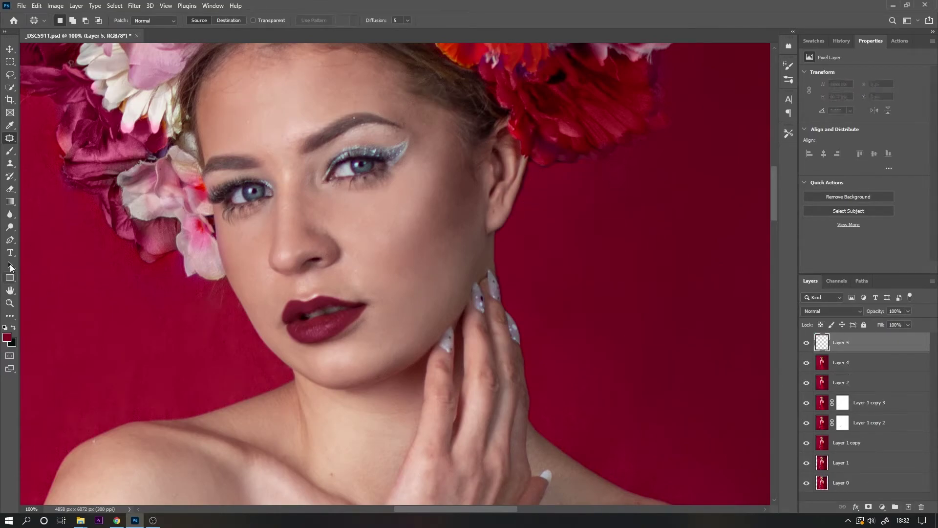
{"action": "key", "text": "b"}
{"action": "key", "text": "ctrl+plus"}
{"action": "scroll", "coordinate": [613, 301], "scroll_direction": "up", "scroll_amount": 3}
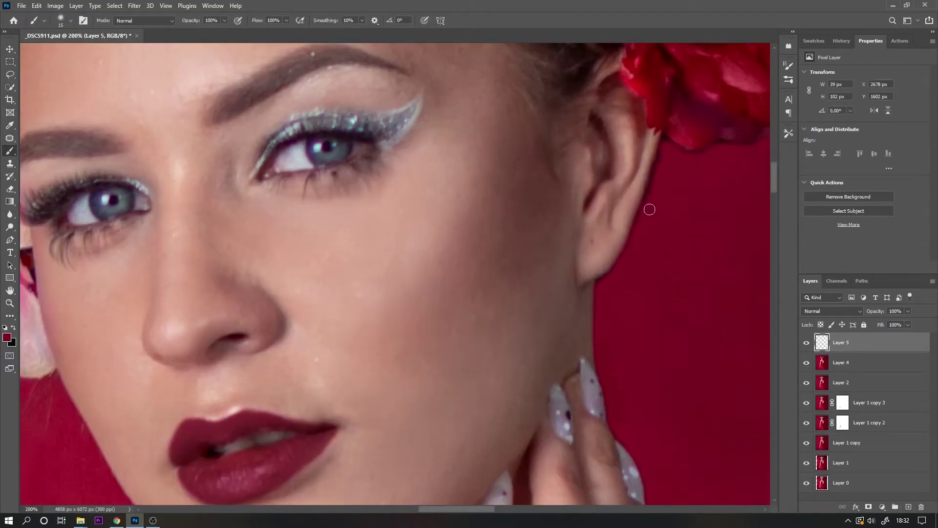
{"action": "left_click_drag", "start_coordinate": [666, 146], "coordinate": [464, 145]}
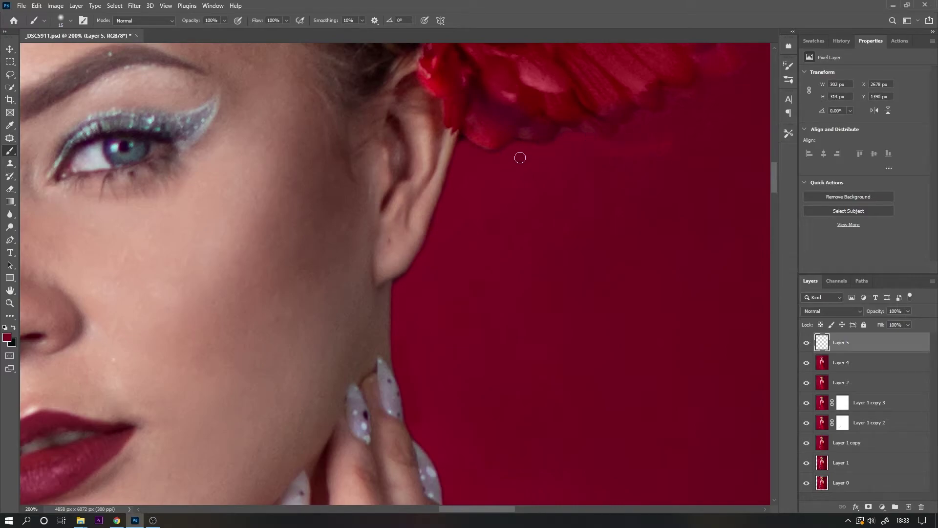
Step: Delete the empty layer, patch a blemish beside the ear on Layer 4, and set a larger 60% brush
{"action": "right_click", "coordinate": [842, 344]}
{"action": "left_click", "coordinate": [733, 180]}
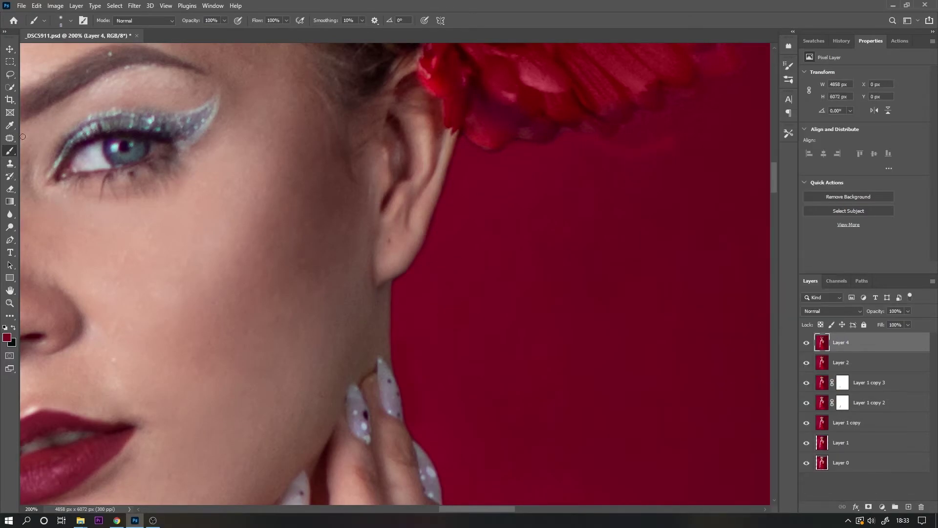
{"action": "key", "text": "j"}
{"action": "left_click_drag", "start_coordinate": [464, 142], "coordinate": [473, 180]}
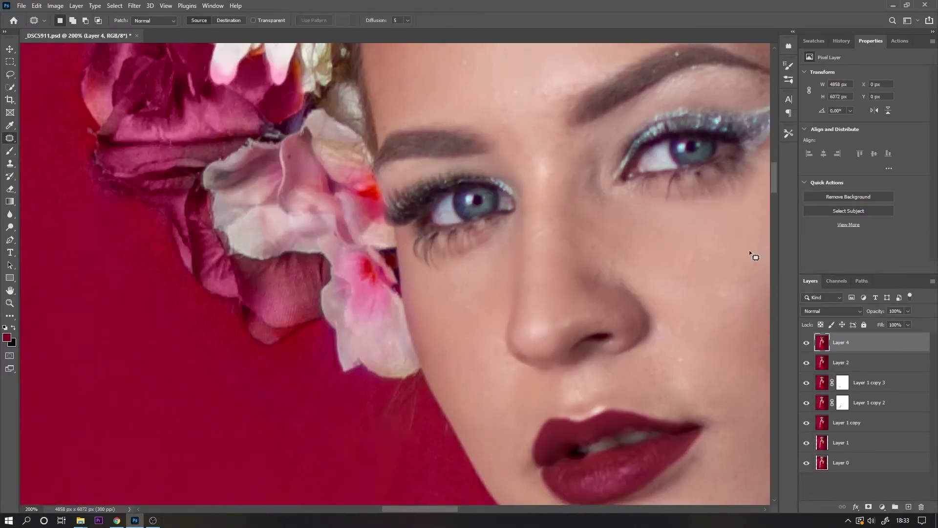
{"action": "key", "text": "bracketright"}
{"action": "key", "text": "bracketright"}
{"action": "key", "text": "bracketright"}
{"action": "key", "text": "6"}
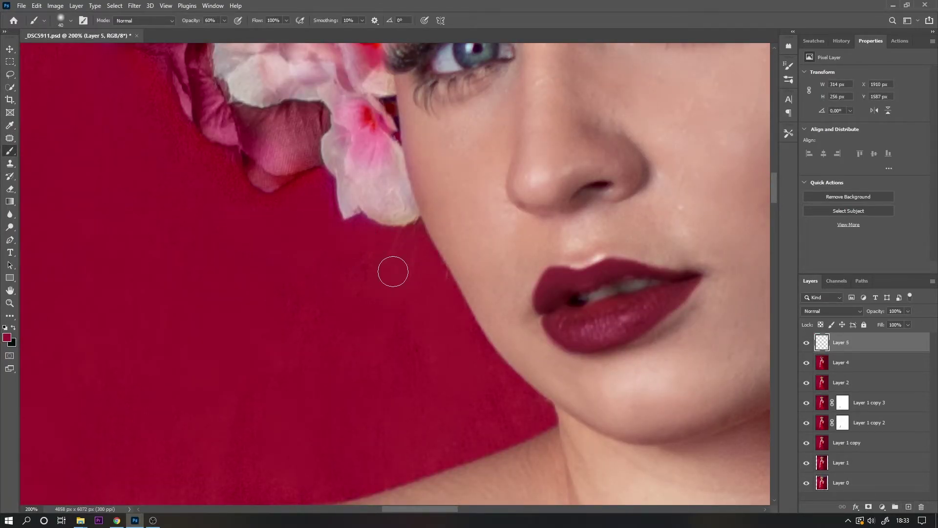
Step: Brush backdrop red along the flower crown's left and top edges, then sample red with a larger 30% brush
{"action": "left_click_drag", "start_coordinate": [375, 268], "coordinate": [211, 184]}
{"action": "key", "text": "ctrl+0"}
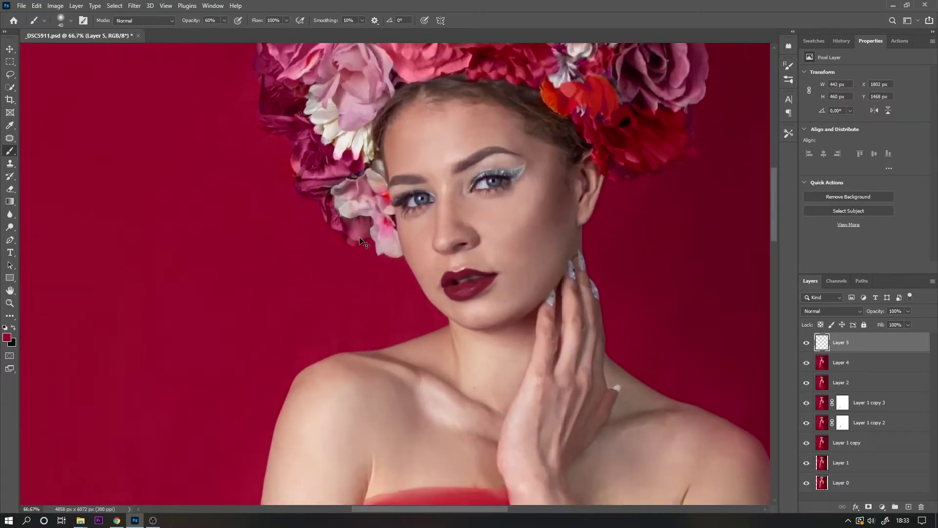
{"action": "key", "text": "ctrl+1"}
{"action": "scroll", "coordinate": [420, 252], "scroll_direction": "up", "scroll_amount": 5}
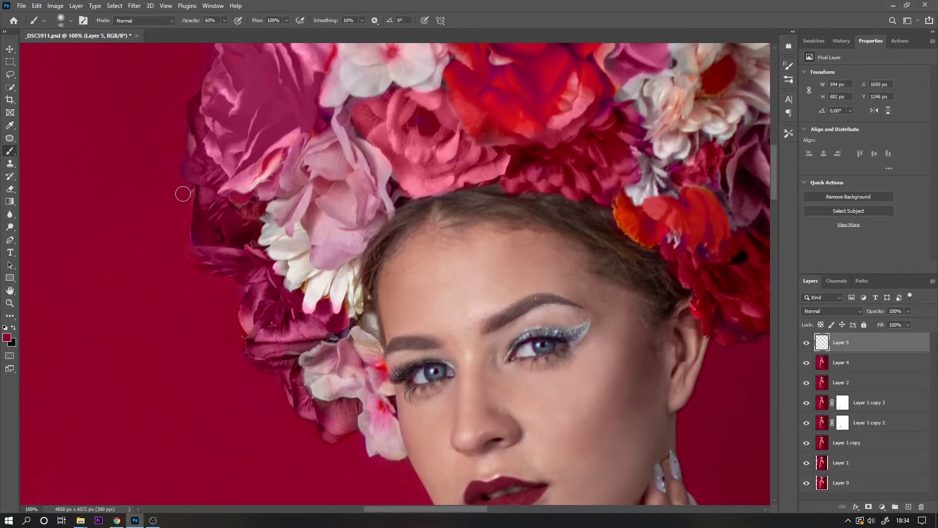
{"action": "left_click_drag", "start_coordinate": [183, 194], "coordinate": [186, 54]}
{"action": "scroll", "coordinate": [422, 87], "scroll_direction": "up", "scroll_amount": 6}
{"action": "mouse_move", "coordinate": [591, 91]}
{"action": "left_mouse_down"}
{"action": "mouse_move", "coordinate": [540, 143]}
{"action": "mouse_move", "coordinate": [598, 89]}
{"action": "mouse_move", "coordinate": [569, 113]}
{"action": "left_mouse_up"}
{"action": "left_click", "coordinate": [398, 117], "text": "alt"}
{"action": "key", "text": "bracketright"}
{"action": "key", "text": "bracketright"}
{"action": "key", "text": "bracketright"}
{"action": "key", "text": "bracketright"}
{"action": "key", "text": "bracketright"}
{"action": "key", "text": "bracketright"}
{"action": "key", "text": "3"}
{"action": "scroll", "coordinate": [632, 119], "scroll_direction": "down", "scroll_amount": 5}
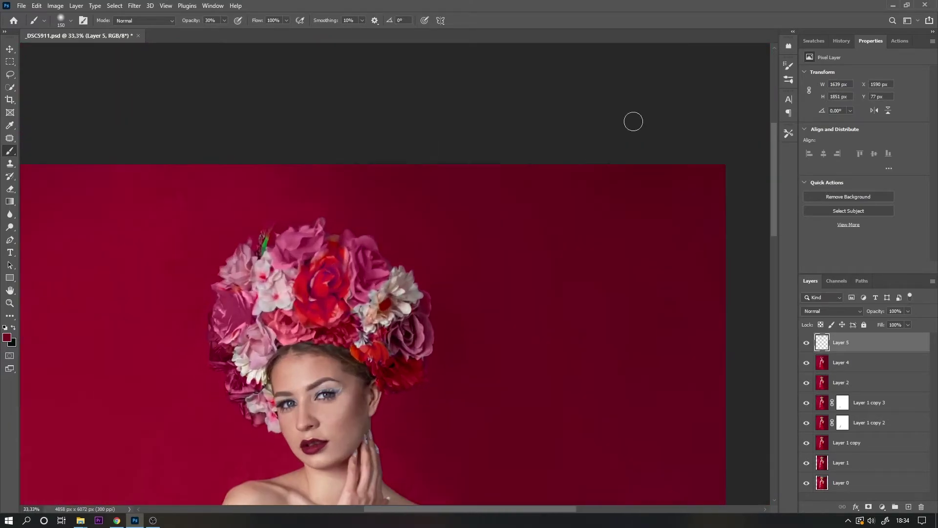
Step: Merge the background paint down, lasso-copy the flower crown to a new layer, and warp it larger
{"action": "right_click", "coordinate": [852, 343]}
{"action": "left_click", "coordinate": [802, 390]}
{"action": "key", "text": "l"}
{"action": "mouse_move", "coordinate": [283, 300]}
{"action": "left_mouse_down"}
{"action": "mouse_move", "coordinate": [394, 266]}
{"action": "mouse_move", "coordinate": [284, 299]}
{"action": "left_mouse_up"}
{"action": "key", "text": "ctrl+j"}
{"action": "key", "text": "ctrl+t"}
{"action": "right_click", "coordinate": [292, 180]}
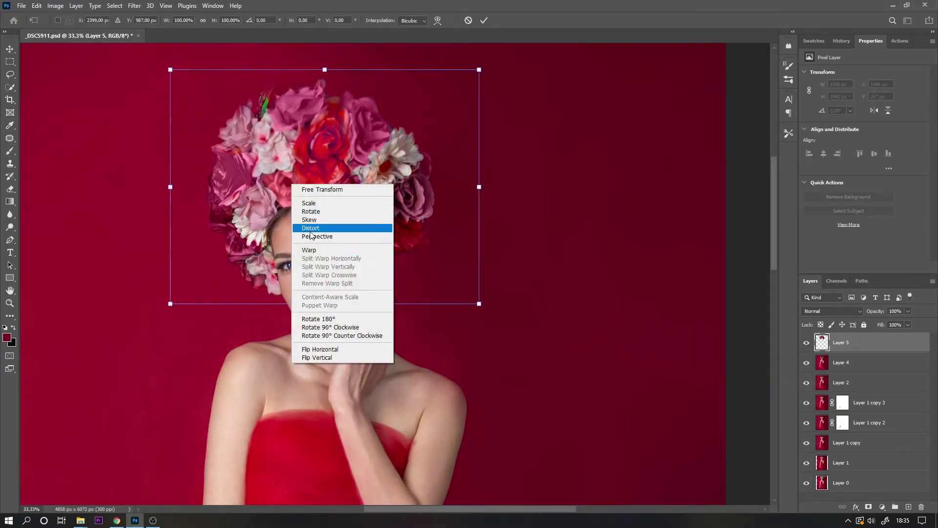
{"action": "left_click", "coordinate": [370, 235]}
{"action": "mouse_move", "coordinate": [370, 235]}
{"action": "left_mouse_down"}
{"action": "mouse_move", "coordinate": [402, 248]}
{"action": "mouse_move", "coordinate": [372, 230]}
{"action": "left_mouse_up"}
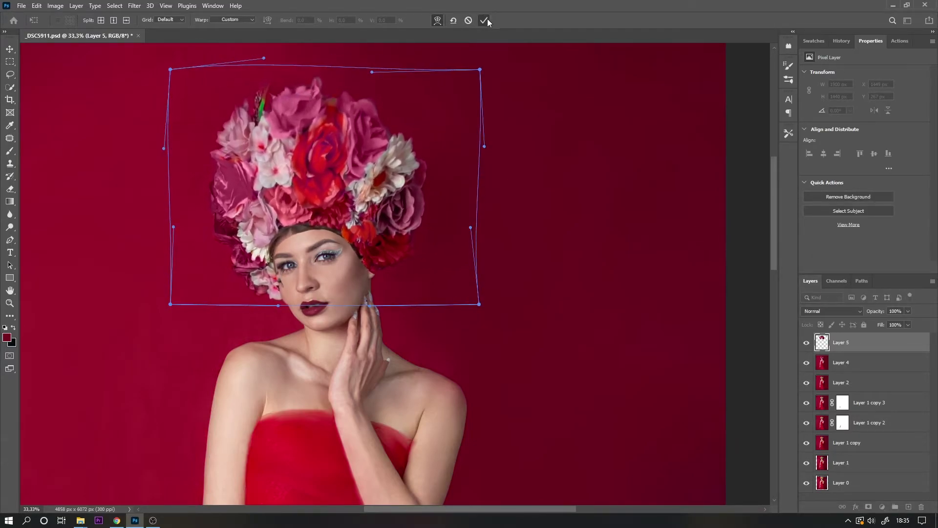
{"action": "left_click", "coordinate": [484, 20]}
Step: Mask Layer 5, painting black along the forehead hairline and beside the left eye at 60% opacity
{"action": "left_click", "coordinate": [806, 343]}
{"action": "left_click", "coordinate": [868, 507]}
{"action": "key", "text": "ctrl+plus"}
{"action": "key", "text": "b"}
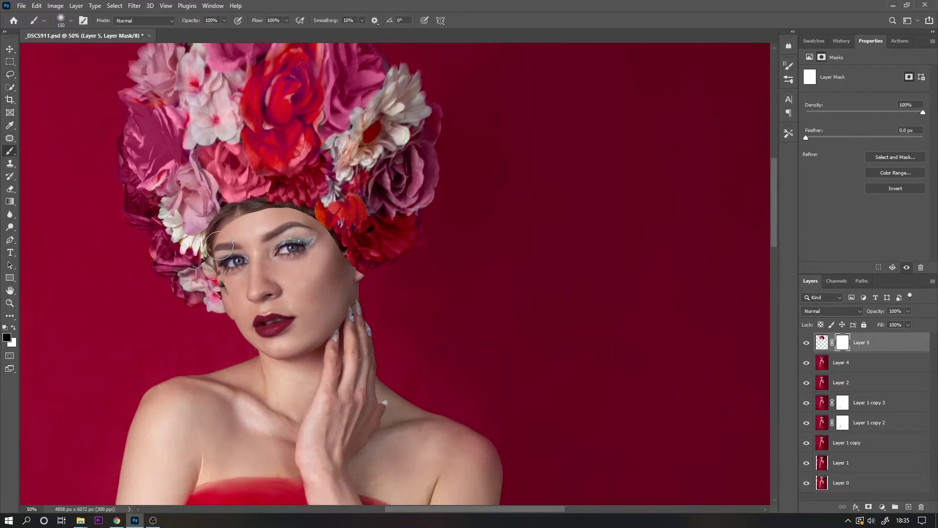
{"action": "left_click", "coordinate": [70, 20]}
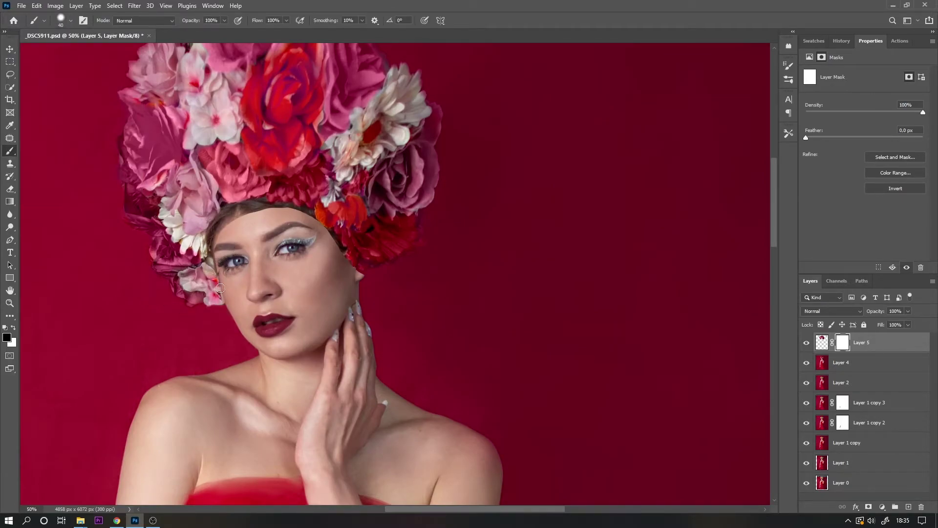
{"action": "mouse_move", "coordinate": [223, 230]}
{"action": "left_mouse_down"}
{"action": "mouse_move", "coordinate": [273, 208]}
{"action": "mouse_move", "coordinate": [302, 210]}
{"action": "left_mouse_up"}
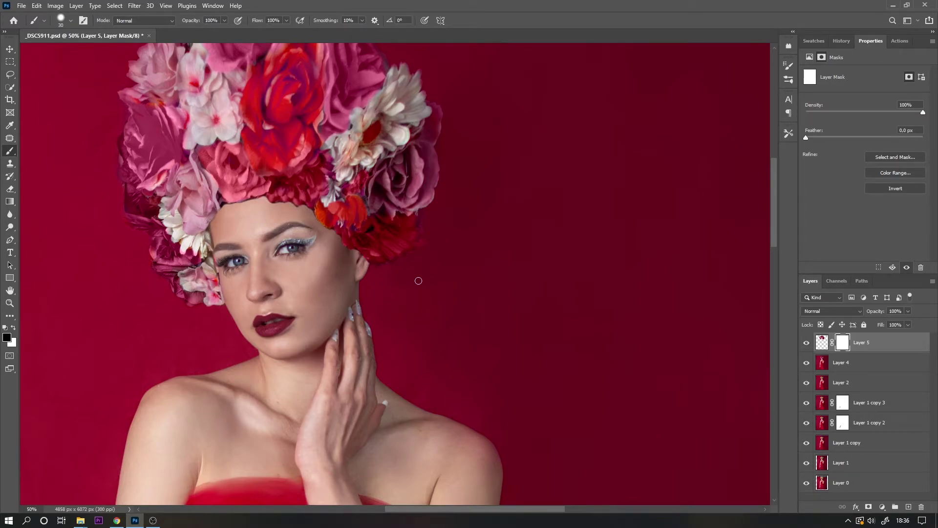
{"action": "key", "text": "bracketright"}
{"action": "key", "text": "bracketright"}
{"action": "key", "text": "bracketright"}
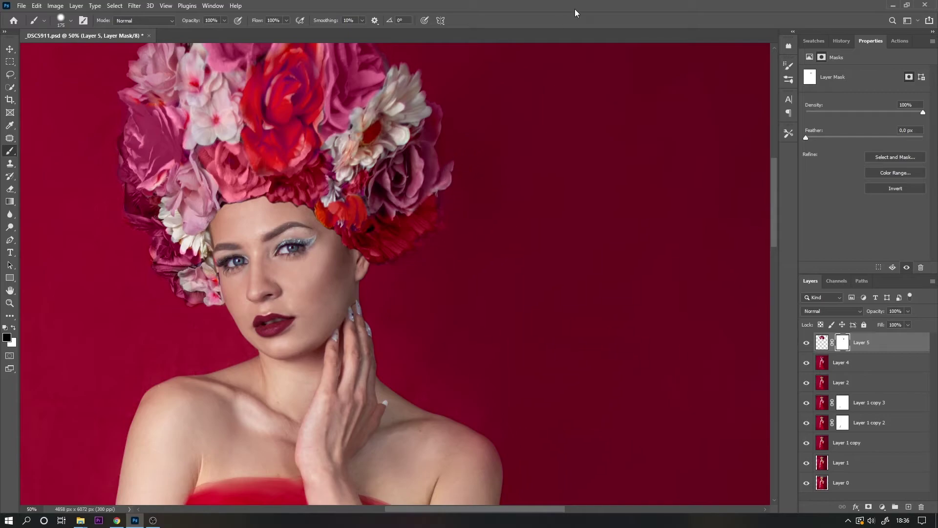
{"action": "key", "text": "ctrl+plus"}
{"action": "left_click", "coordinate": [70, 20]}
{"action": "key", "text": "Return"}
{"action": "key", "text": "6"}
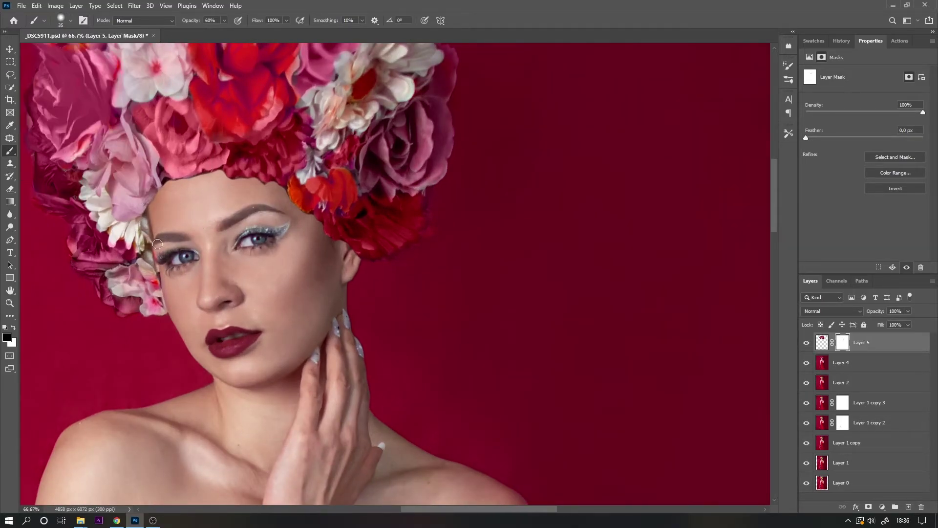
{"action": "mouse_move", "coordinate": [158, 243]}
{"action": "left_mouse_down"}
{"action": "mouse_move", "coordinate": [115, 309]}
{"action": "mouse_move", "coordinate": [157, 199]}
{"action": "left_mouse_up"}
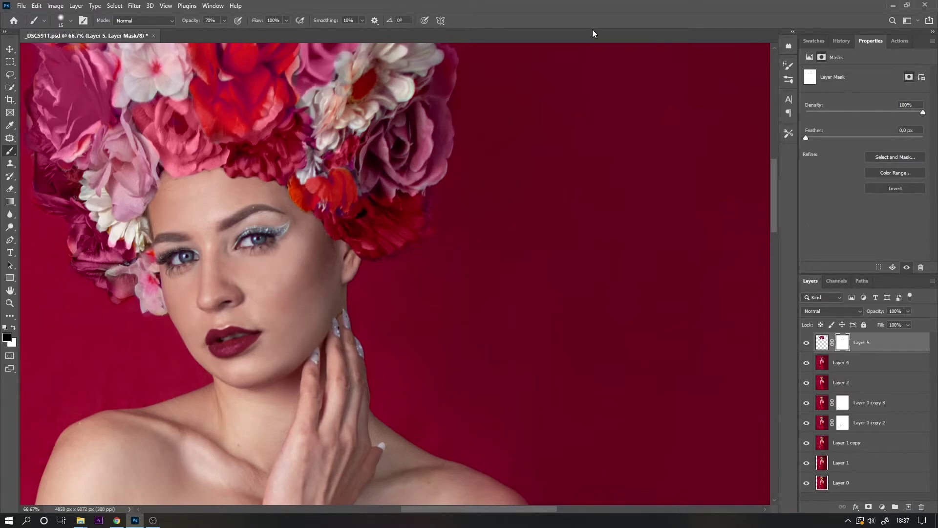
{"action": "key", "text": "ctrl+minus"}
{"action": "key", "text": "ctrl+minus"}
Step: Select Layer 4 and set a white 0%-hardness brush at 10% opacity for the Curves 1 mask
{"action": "left_click", "coordinate": [841, 362]}
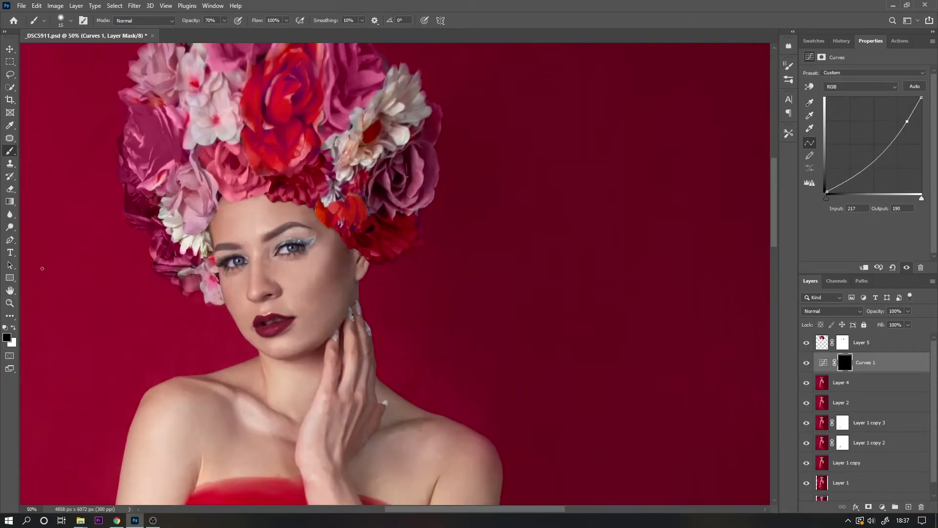
{"action": "key", "text": "x"}
{"action": "left_click", "coordinate": [71, 20]}
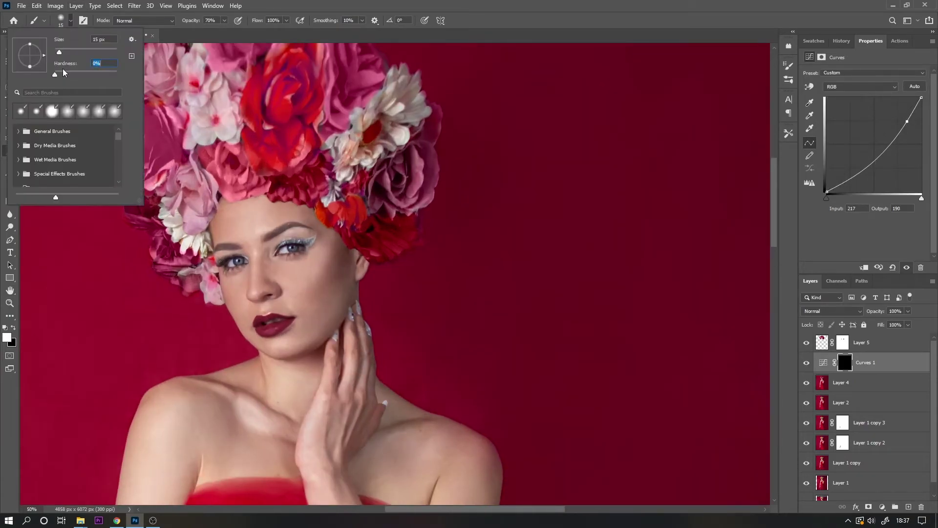
{"action": "left_click", "coordinate": [302, 187]}
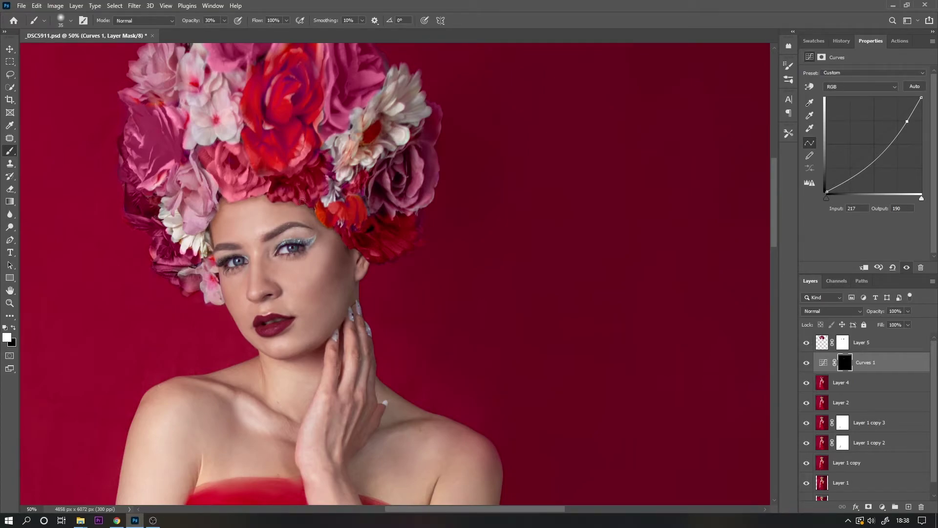
{"action": "key", "text": "x"}
{"action": "key", "text": "x"}
{"action": "key", "text": "1"}
{"action": "key", "text": "bracketright"}
{"action": "key", "text": "ctrl+minus"}
{"action": "key", "text": "ctrl+minus"}
{"action": "key", "text": "ctrl+minus"}
{"action": "right_click", "coordinate": [846, 362]}
{"action": "key", "text": "Escape"}
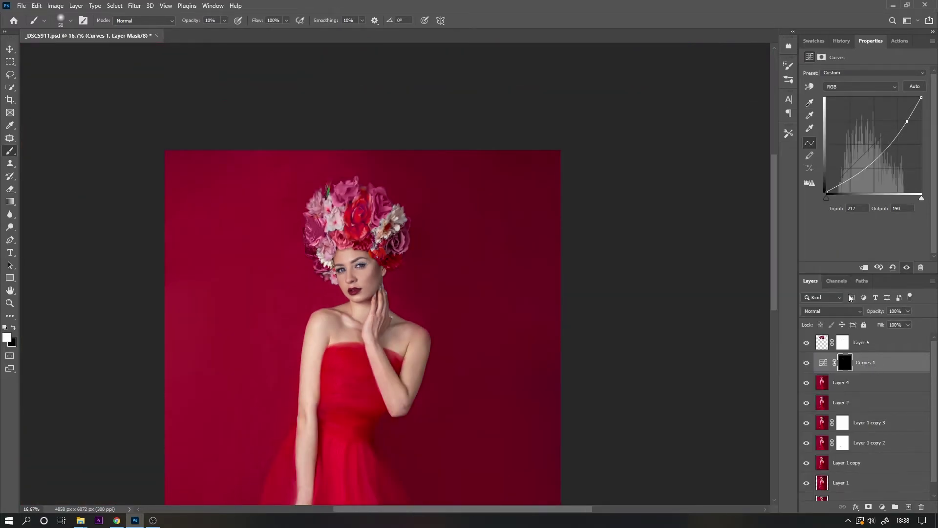
{"action": "key", "text": "ctrl+plus"}
{"action": "key", "text": "ctrl+plus"}
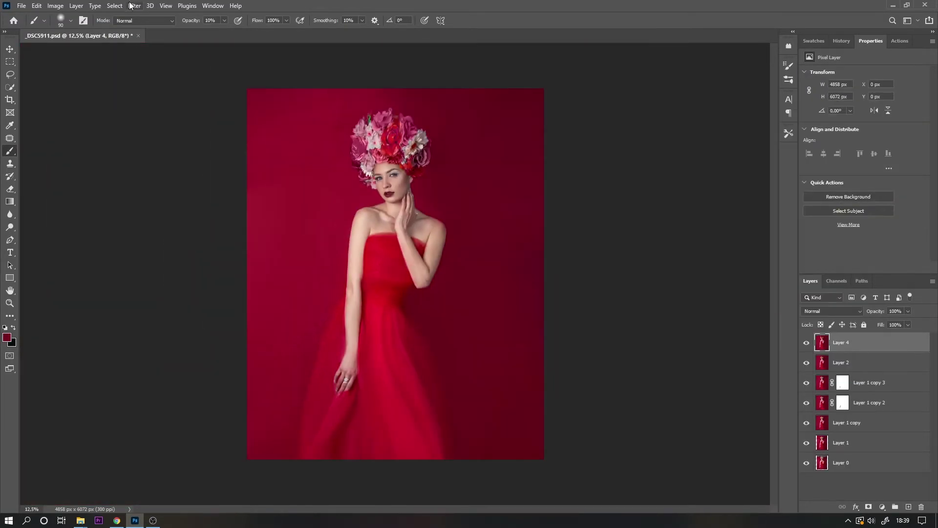
Step: Forward-warp the crown in Liquify, stepping the brush from 800 to 500, 200, then 250, and apply
{"action": "left_click", "coordinate": [131, 6]}
{"action": "left_click", "coordinate": [157, 92]}
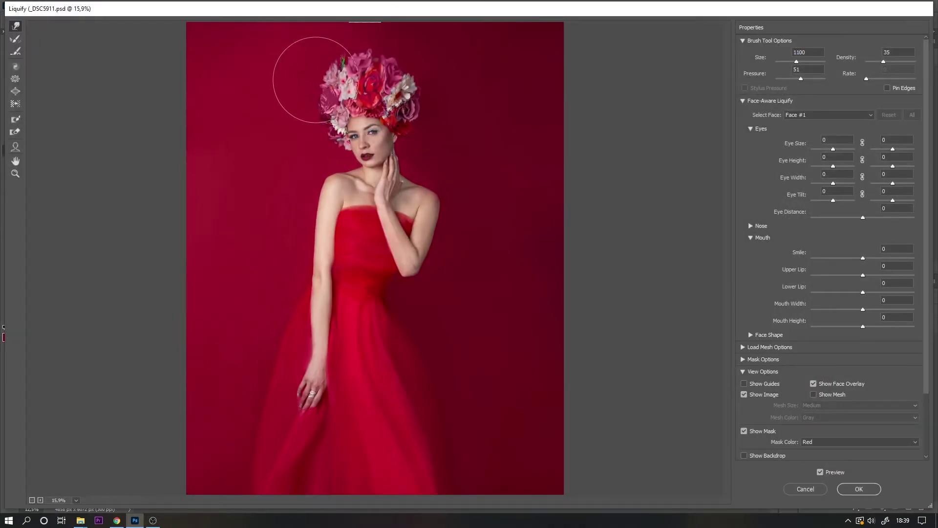
{"action": "key", "text": "bracketleft"}
{"action": "key", "text": "bracketleft"}
{"action": "key", "text": "bracketleft"}
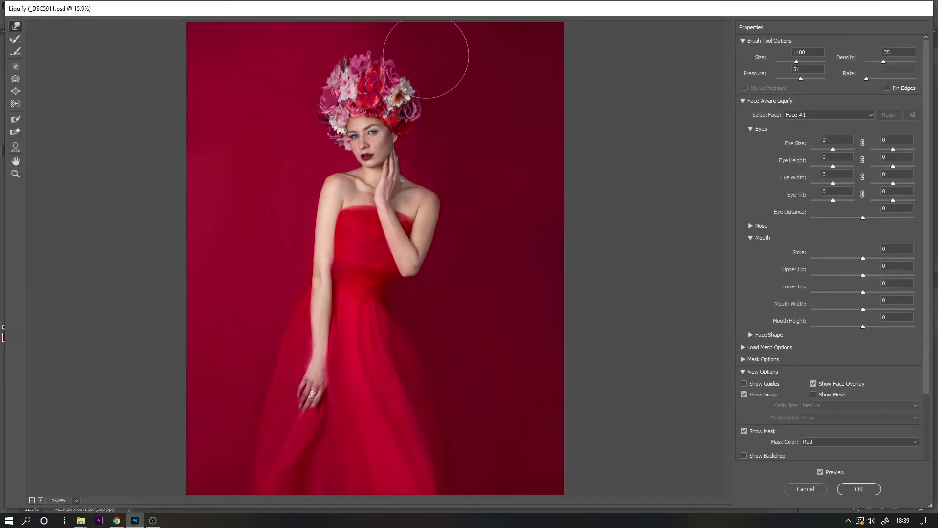
{"action": "key", "text": "bracketleft"}
{"action": "key", "text": "bracketleft"}
{"action": "key", "text": "bracketleft"}
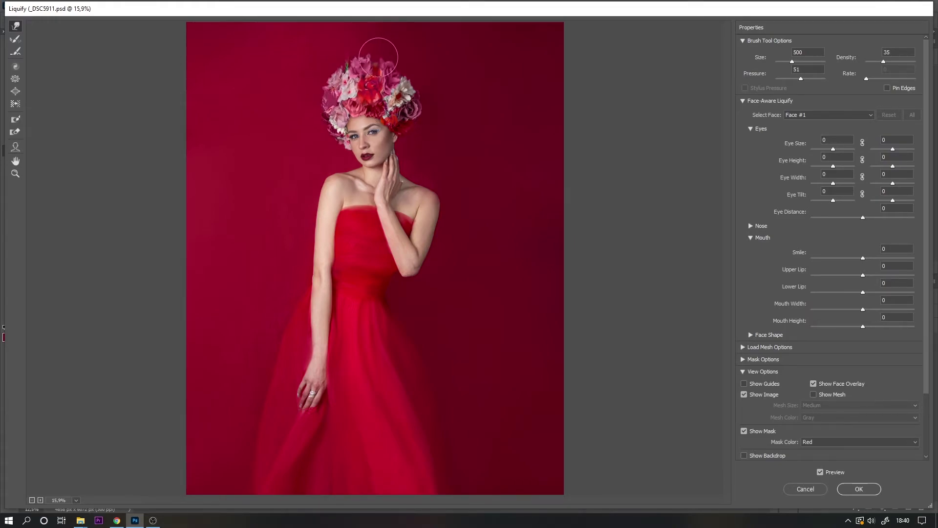
{"action": "key", "text": "bracketleft"}
{"action": "key", "text": "bracketleft"}
{"action": "key", "text": "bracketleft"}
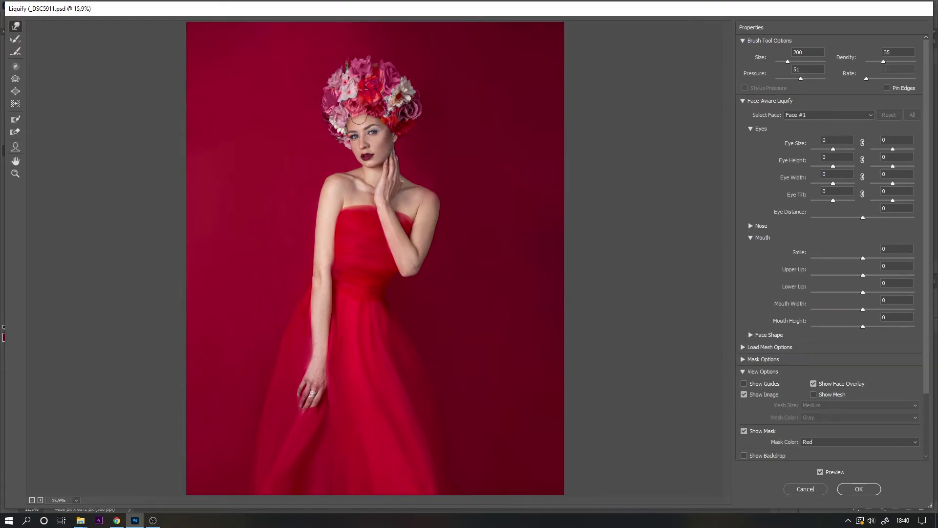
{"action": "key", "text": "bracketright"}
{"action": "key", "text": "bracketright"}
{"action": "key", "text": "bracketright"}
{"action": "key", "text": "bracketright"}
{"action": "left_click", "coordinate": [849, 488]}
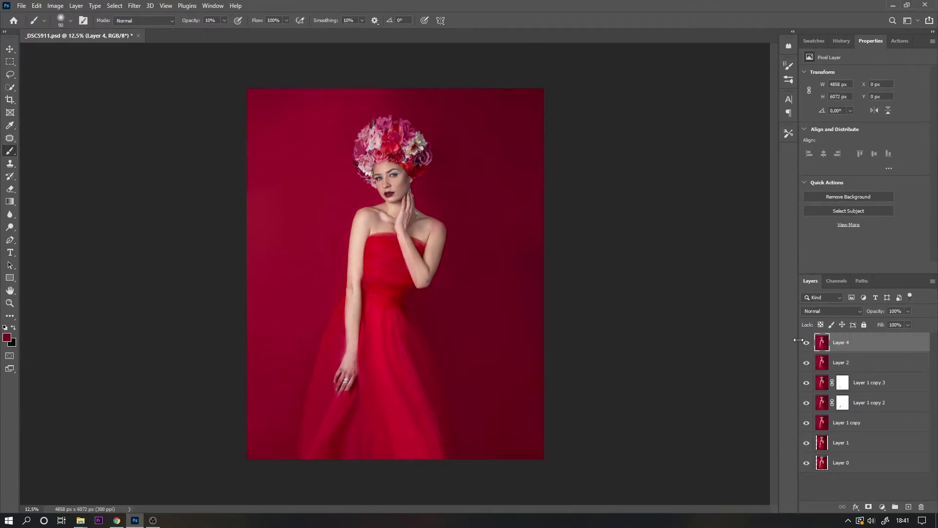
Step: Add a Curves layer, invert its mask to black, and paint brightening onto the lips with a 30 brush
{"action": "left_click", "coordinate": [135, 6]}
{"action": "left_click", "coordinate": [162, 100]}
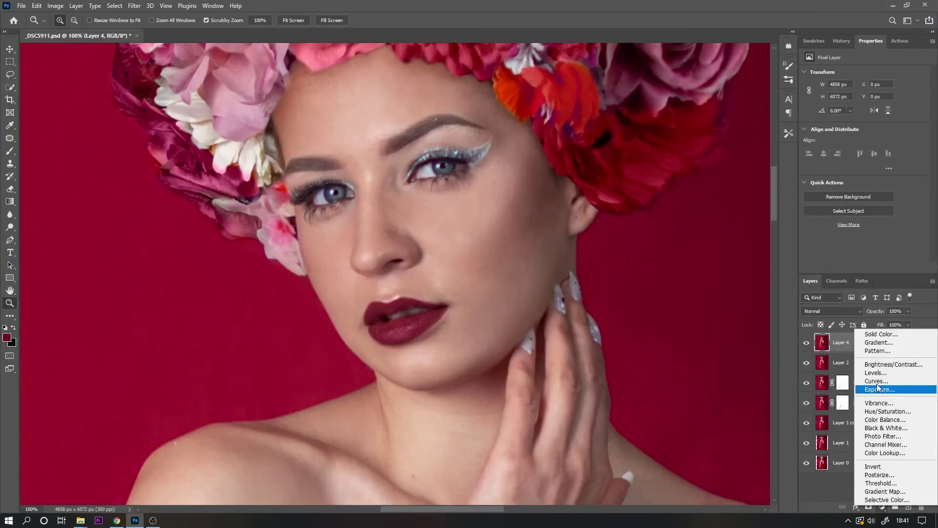
{"action": "key", "text": "ctrl+i"}
{"action": "key", "text": "b"}
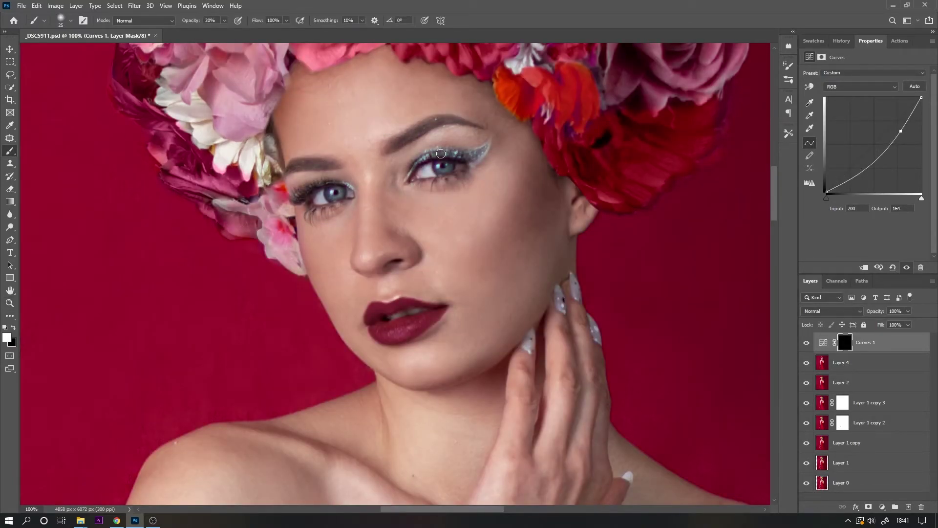
{"action": "key", "text": "bracketleft"}
{"action": "key", "text": "bracketleft"}
{"action": "key", "text": "bracketleft"}
{"action": "key", "text": "bracketright"}
{"action": "key", "text": "bracketright"}
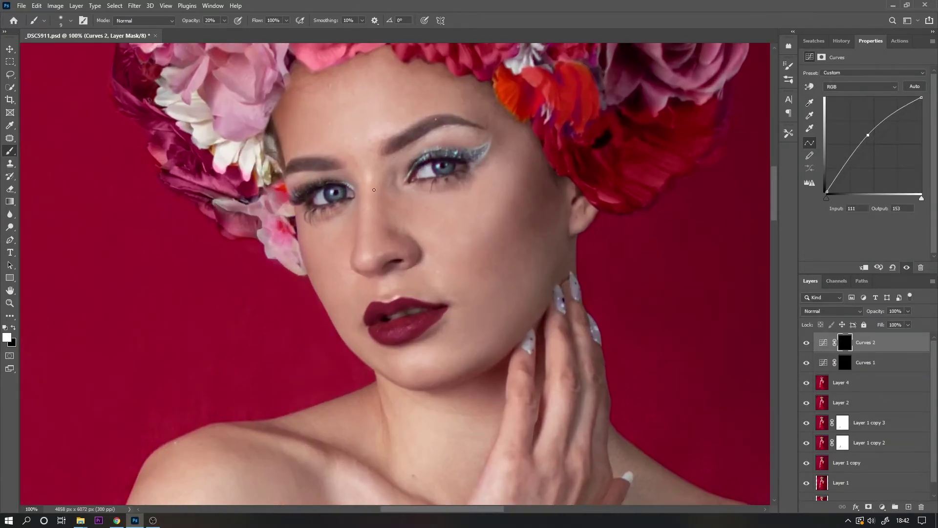
{"action": "key", "text": "bracketright"}
{"action": "key", "text": "bracketright"}
{"action": "key", "text": "bracketright"}
{"action": "mouse_move", "coordinate": [386, 308]}
{"action": "left_mouse_down"}
{"action": "mouse_move", "coordinate": [412, 327]}
{"action": "mouse_move", "coordinate": [415, 315]}
{"action": "left_mouse_up"}
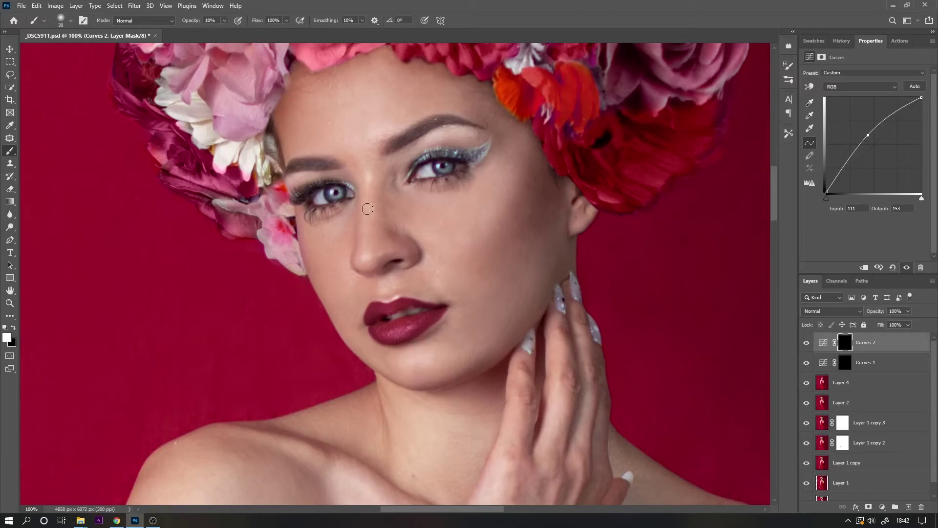
Step: Zoom out and set a 10% opacity brush, enlarging it from 125 to 200 and beyond, to paint the face and arms
{"action": "key", "text": "ctrl+minus"}
{"action": "key", "text": "ctrl+minus"}
{"action": "key", "text": "bracketright"}
{"action": "key", "text": "bracketright"}
{"action": "key", "text": "bracketright"}
{"action": "key", "text": "1"}
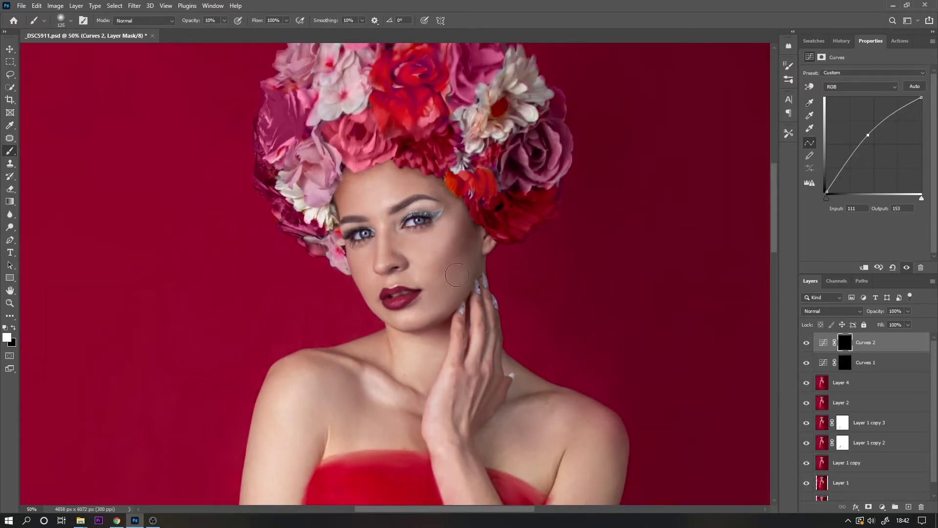
{"action": "key", "text": "ctrl+minus"}
{"action": "key", "text": "ctrl+minus"}
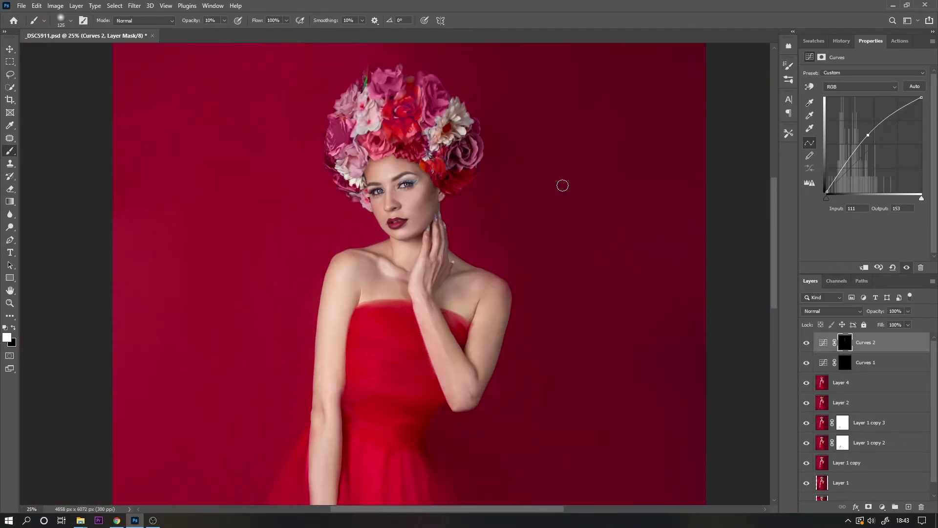
{"action": "scroll", "coordinate": [561, 184], "scroll_direction": "down", "scroll_amount": 2}
{"action": "key", "text": "bracketright"}
{"action": "key", "text": "bracketright"}
{"action": "key", "text": "bracketright"}
{"action": "scroll", "coordinate": [422, 327], "scroll_direction": "down", "scroll_amount": 5}
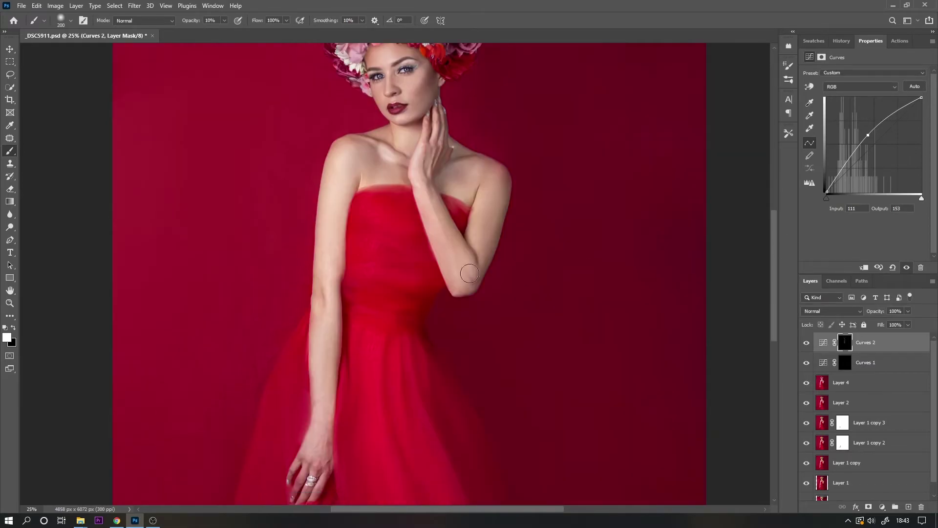
{"action": "key", "text": "ctrl+minus"}
{"action": "key", "text": "ctrl+minus"}
{"action": "key", "text": "ctrl+minus"}
{"action": "key", "text": "bracketright"}
{"action": "key", "text": "bracketright"}
{"action": "key", "text": "bracketright"}
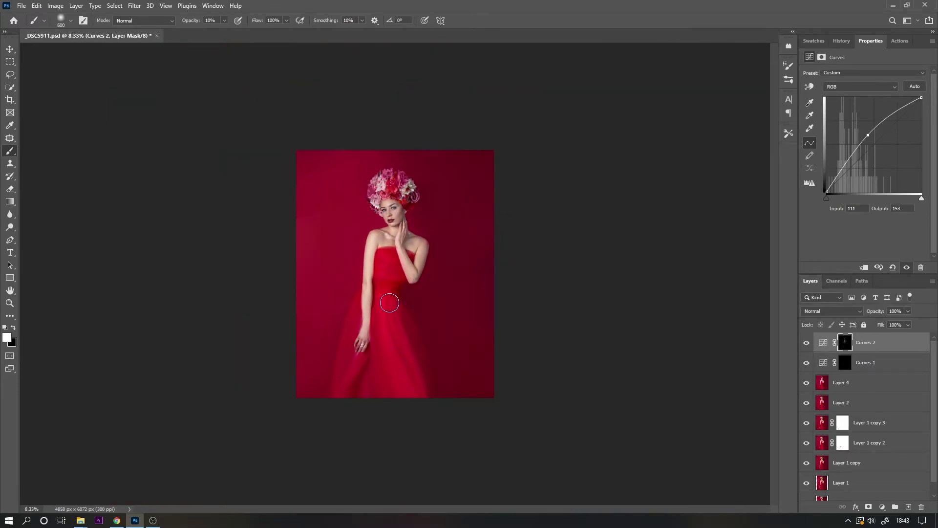
{"action": "key", "text": "ctrl+plus"}
Step: Add a darkening Curves layer, invert its mask, and paint the darkening onto the dress waist
{"action": "left_click", "coordinate": [882, 507]}
{"action": "left_click", "coordinate": [874, 406]}
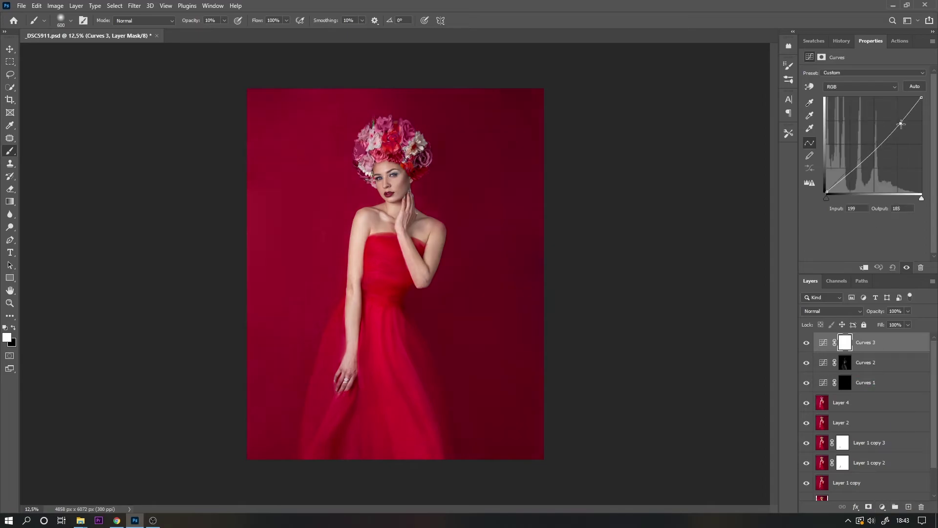
{"action": "left_click_drag", "start_coordinate": [899, 118], "coordinate": [899, 126]}
{"action": "key", "text": "ctrl+i"}
{"action": "key", "text": "ctrl+plus"}
{"action": "key", "text": "bracketleft"}
{"action": "key", "text": "bracketleft"}
{"action": "key", "text": "bracketleft"}
{"action": "mouse_move", "coordinate": [363, 297]}
{"action": "left_mouse_down"}
{"action": "mouse_move", "coordinate": [383, 318]}
{"action": "mouse_move", "coordinate": [397, 272]}
{"action": "mouse_move", "coordinate": [371, 290]}
{"action": "left_mouse_up"}
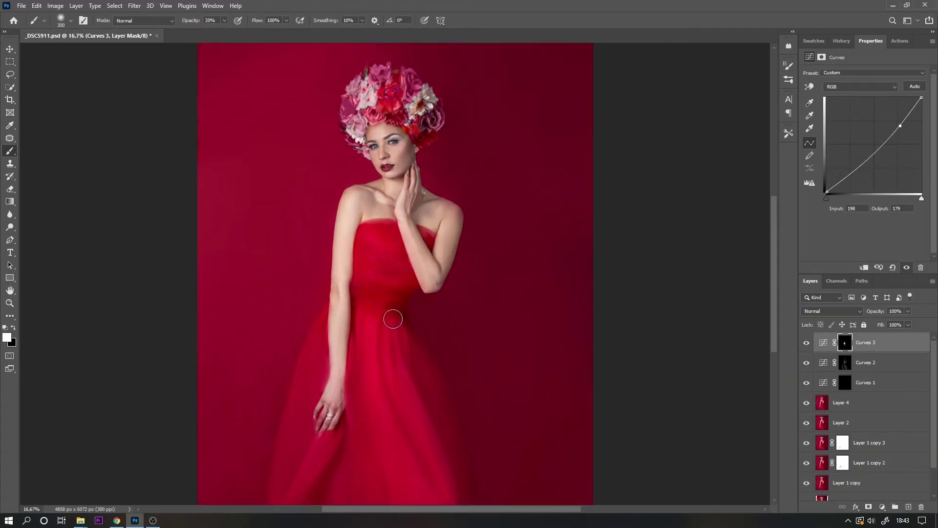
{"action": "key", "text": "bracketleft"}
{"action": "key", "text": "bracketleft"}
{"action": "key", "text": "bracketleft"}
{"action": "scroll", "coordinate": [512, 405], "scroll_direction": "down", "scroll_amount": 3}
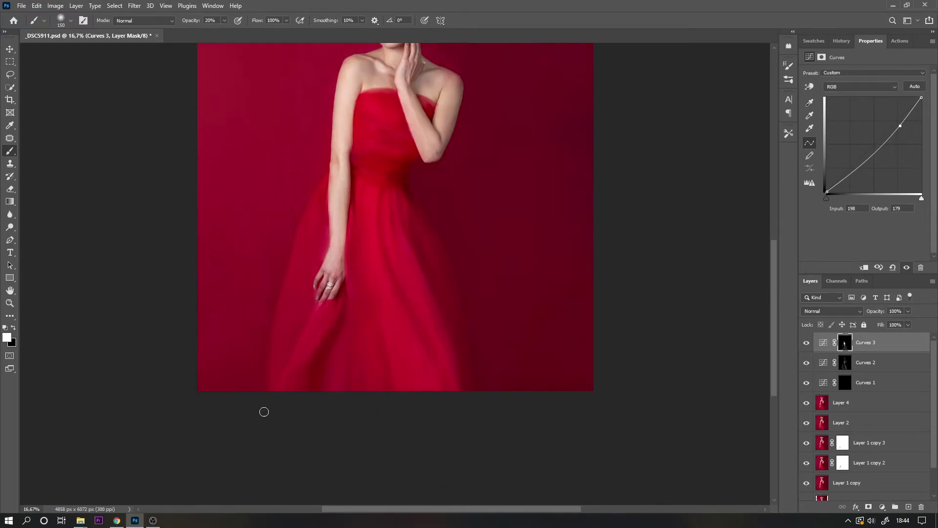
{"action": "scroll", "coordinate": [777, 273], "scroll_direction": "up", "scroll_amount": 3}
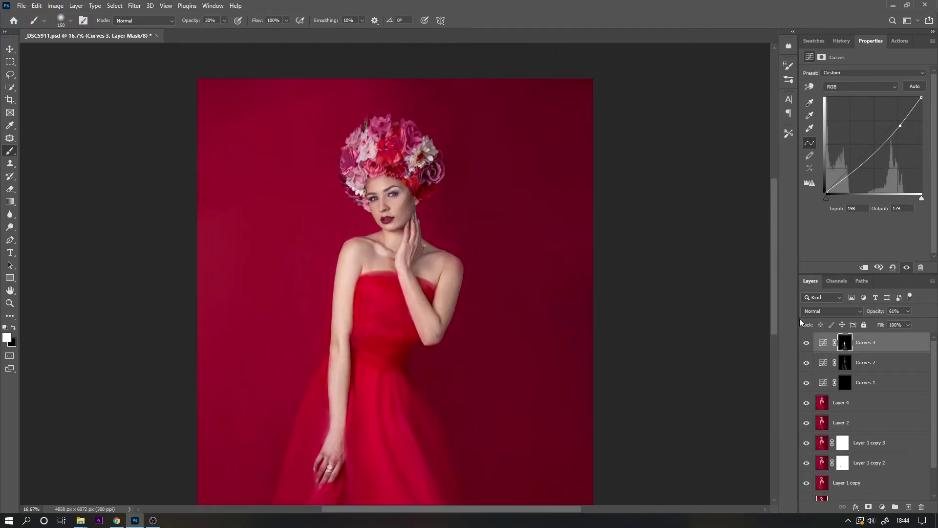
{"action": "left_click_drag", "start_coordinate": [799, 318], "coordinate": [876, 380]}
Step: Deepen the Curves 4 darkening and paint black on its mask over the flowers
{"action": "left_click_drag", "start_coordinate": [901, 116], "coordinate": [902, 122]}
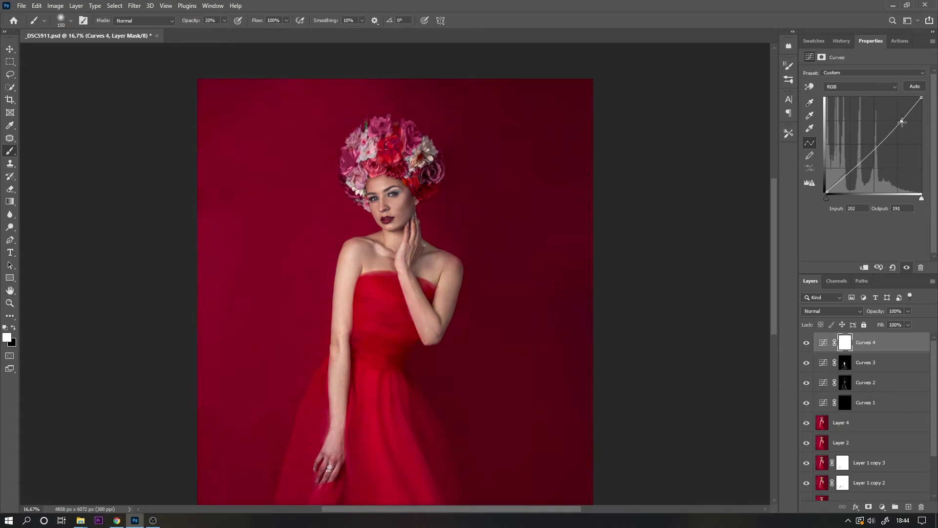
{"action": "key", "text": "x"}
{"action": "key", "text": "4"}
{"action": "key", "text": "bracketright"}
{"action": "key", "text": "bracketright"}
{"action": "key", "text": "bracketright"}
{"action": "mouse_move", "coordinate": [411, 191]}
{"action": "left_mouse_down"}
{"action": "mouse_move", "coordinate": [384, 155]}
{"action": "mouse_move", "coordinate": [392, 133]}
{"action": "left_mouse_up"}
{"action": "key", "text": "5"}
{"action": "scroll", "coordinate": [391, 220], "scroll_direction": "down", "scroll_amount": 2}
{"action": "key", "text": "bracketleft"}
{"action": "key", "text": "bracketleft"}
{"action": "key", "text": "bracketleft"}
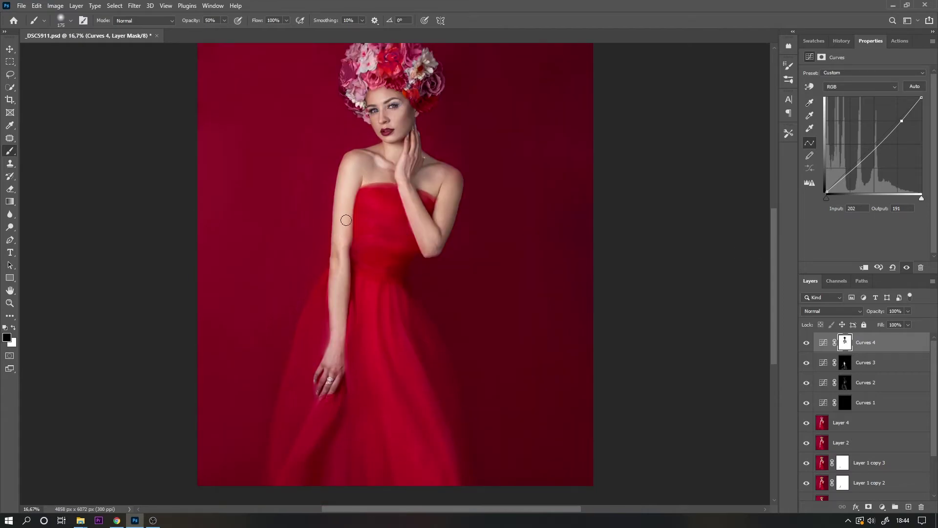
{"action": "key", "text": "x"}
{"action": "key", "text": "x"}
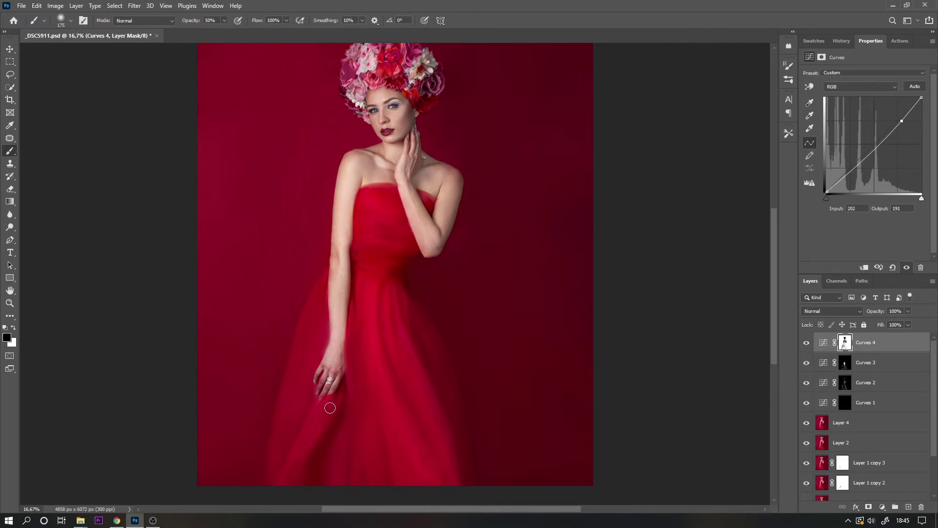
{"action": "key", "text": "ctrl+minus"}
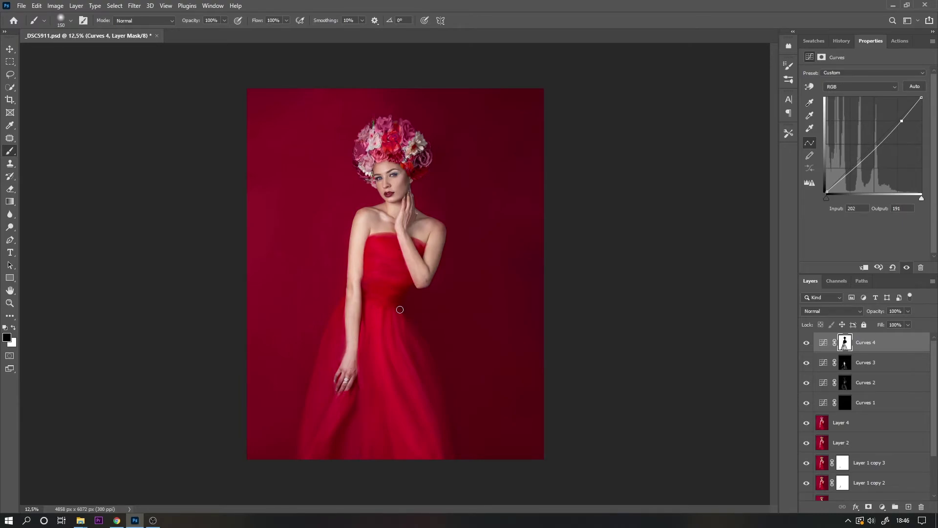
Step: Stamp all visible layers into a new layer and patch a backdrop flaw above the flowers
{"action": "key", "text": "ctrl+shift+alt+e"}
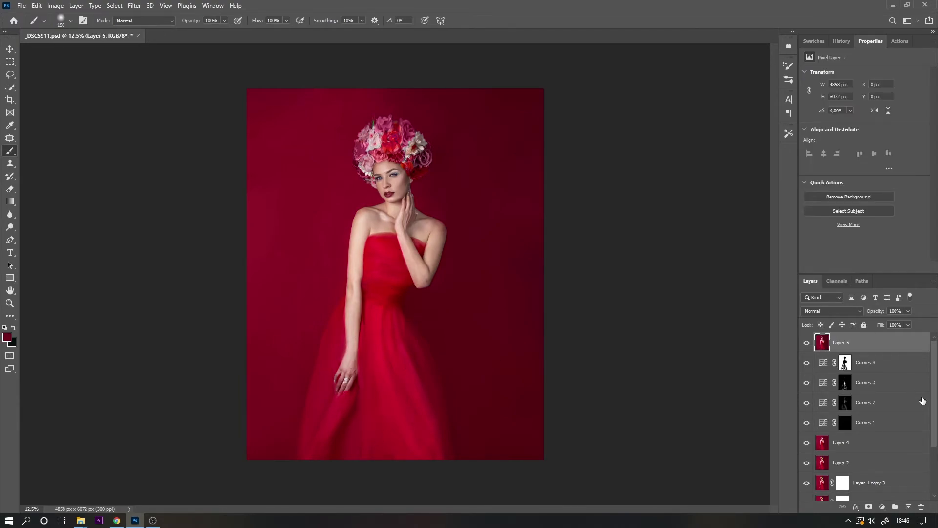
{"action": "key", "text": "j"}
{"action": "left_click_drag", "start_coordinate": [518, 253], "coordinate": [484, 321]}
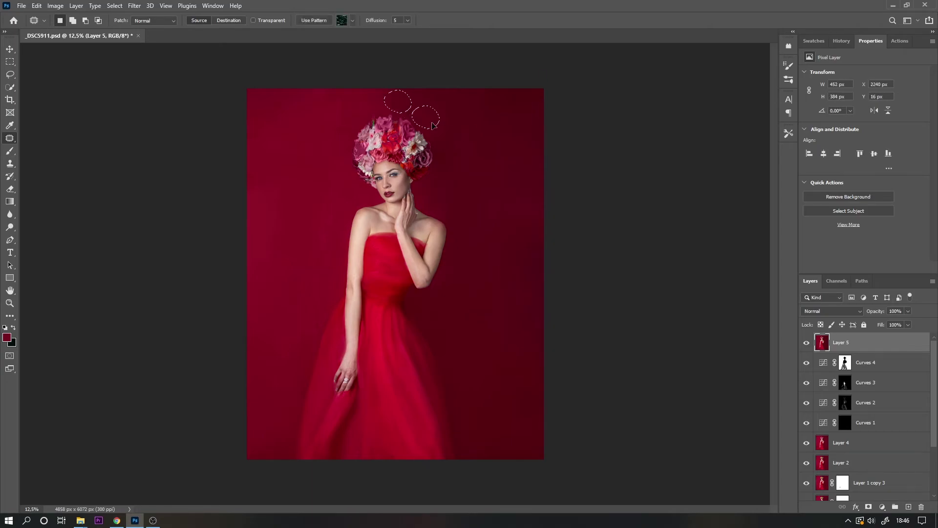
Step: Apply the Exposure 7 Color Fading preset 'Color Photo - Warm Skin' to the image
{"action": "left_click", "coordinate": [134, 6]}
{"action": "left_click", "coordinate": [161, 228]}
{"action": "left_click", "coordinate": [66, 74]}
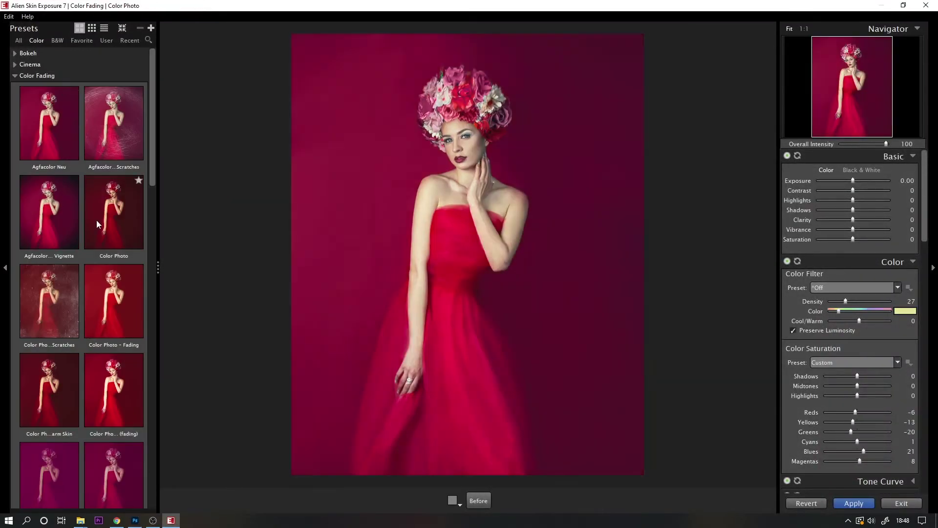
{"action": "left_click", "coordinate": [69, 362]}
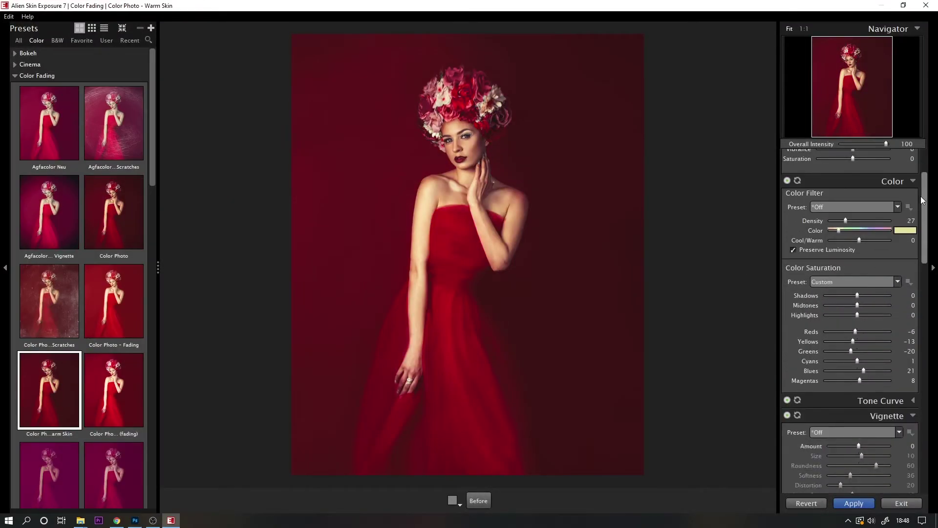
{"action": "scroll", "coordinate": [833, 365], "scroll_direction": "down", "scroll_amount": 5}
{"action": "scroll", "coordinate": [832, 364], "scroll_direction": "down", "scroll_amount": 5}
{"action": "left_click_drag", "start_coordinate": [886, 144], "coordinate": [866, 145]}
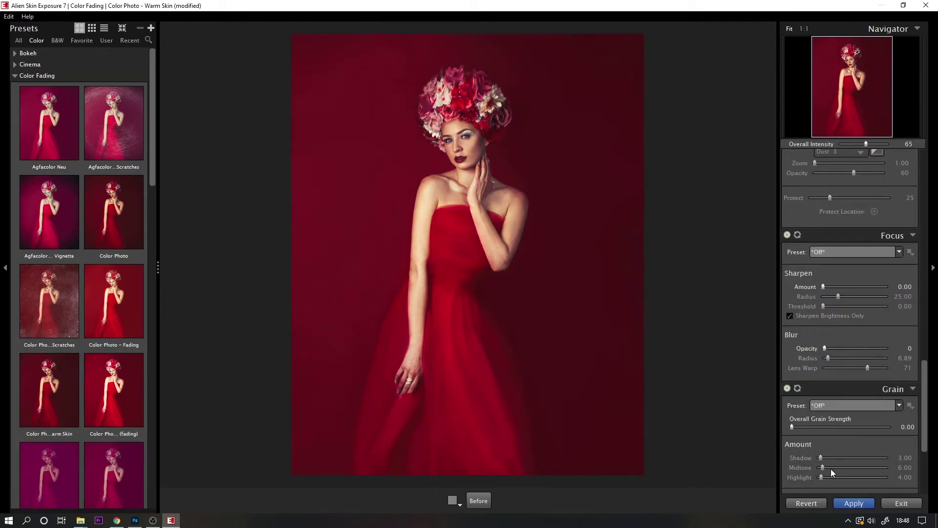
{"action": "left_click", "coordinate": [854, 503]}
Step: Paint black on the Exposure 7 mask over the woman's figure, then refine with white at 30%
{"action": "key", "text": "b"}
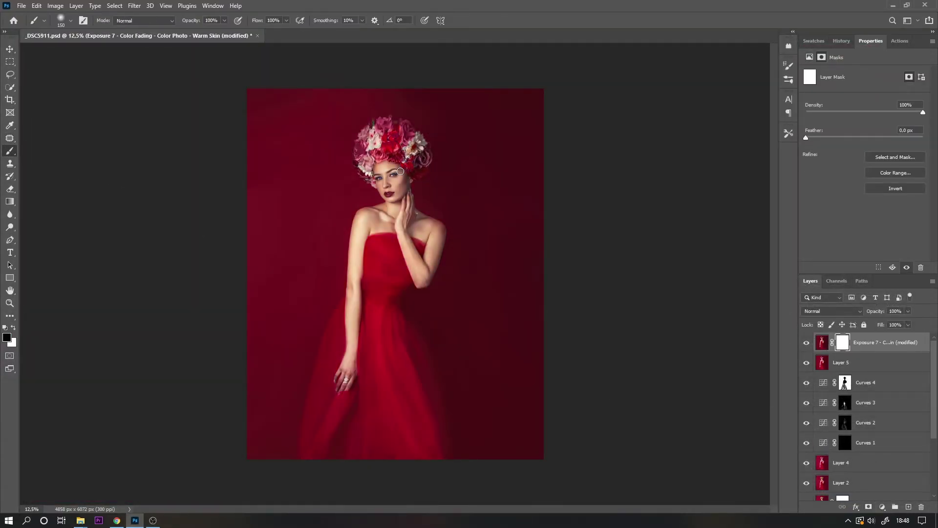
{"action": "key", "text": "bracketleft"}
{"action": "key", "text": "bracketleft"}
{"action": "key", "text": "bracketleft"}
{"action": "left_click_drag", "start_coordinate": [386, 172], "coordinate": [345, 364]}
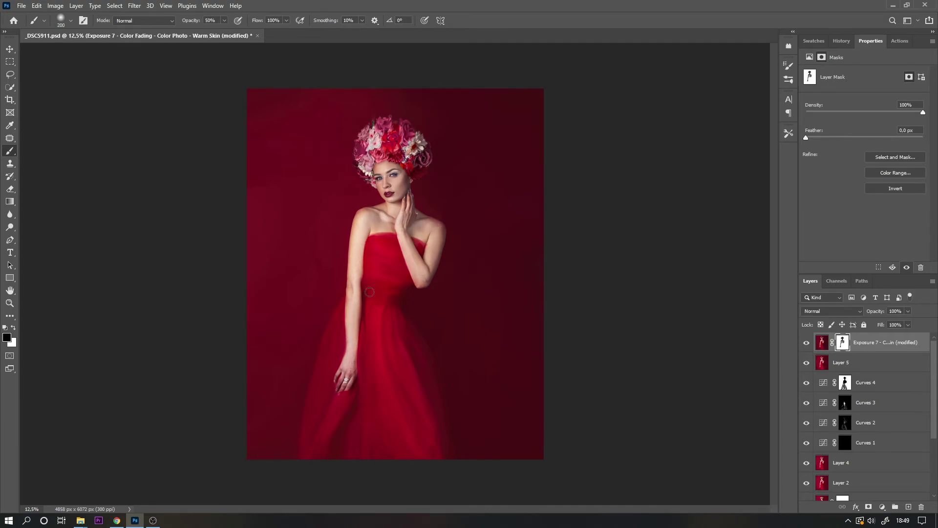
{"action": "key", "text": "x"}
{"action": "key", "text": "x"}
{"action": "key", "text": "3"}
{"action": "key", "text": "bracketright"}
{"action": "key", "text": "bracketright"}
{"action": "key", "text": "bracketright"}
Step: Place texture overlay 05 from Explorer, lower its opacity, and add a layer mask
{"action": "left_click", "coordinate": [147, 484]}
{"action": "left_click_drag", "start_coordinate": [691, 77], "coordinate": [247, 275]}
{"action": "key", "text": "Return"}
{"action": "left_click", "coordinate": [907, 310]}
{"action": "left_click_drag", "start_coordinate": [910, 321], "coordinate": [885, 322]}
{"action": "left_click", "coordinate": [868, 507]}
Step: Mask the texture off the woman's face, arms, hands and neck, and soften it over the dress
{"action": "key", "text": "0"}
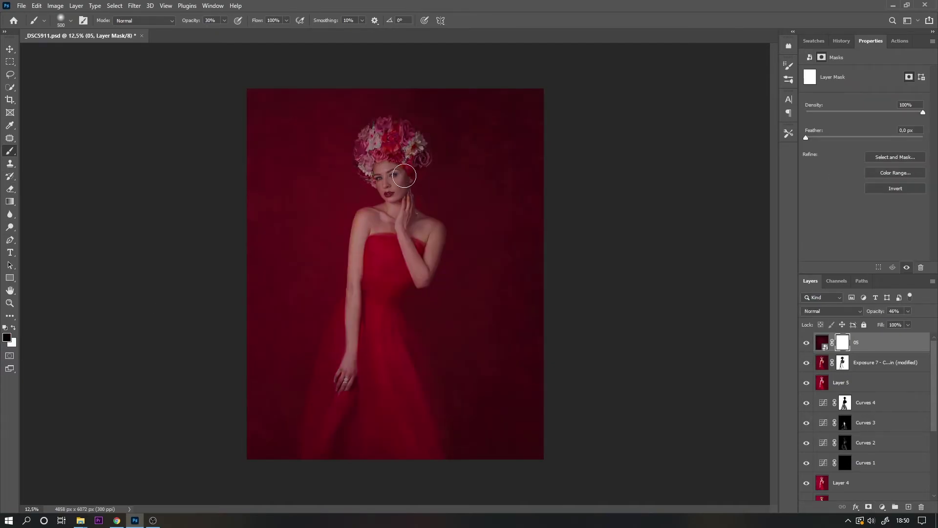
{"action": "mouse_move", "coordinate": [396, 162]}
{"action": "left_mouse_down"}
{"action": "mouse_move", "coordinate": [374, 175]}
{"action": "mouse_move", "coordinate": [390, 193]}
{"action": "mouse_move", "coordinate": [374, 219]}
{"action": "mouse_move", "coordinate": [432, 227]}
{"action": "left_mouse_up"}
{"action": "key", "text": "bracketleft"}
{"action": "key", "text": "bracketleft"}
{"action": "key", "text": "bracketleft"}
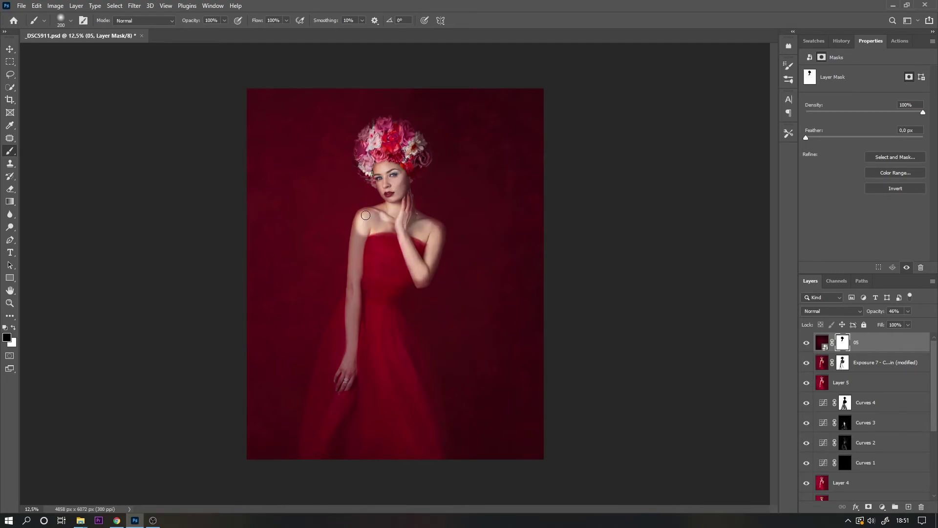
{"action": "left_click_drag", "start_coordinate": [360, 227], "coordinate": [347, 388]}
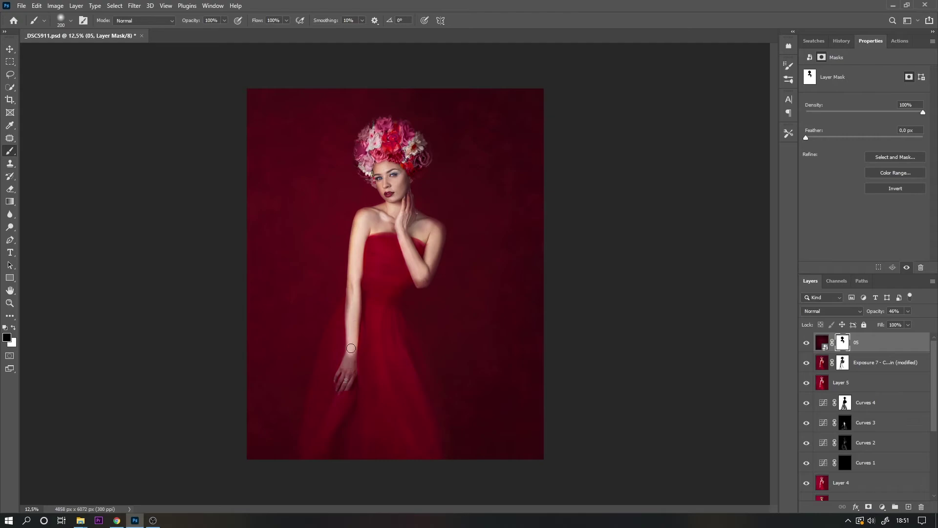
{"action": "mouse_move", "coordinate": [413, 284]}
{"action": "left_mouse_down"}
{"action": "mouse_move", "coordinate": [434, 250]}
{"action": "mouse_move", "coordinate": [428, 258]}
{"action": "left_mouse_up"}
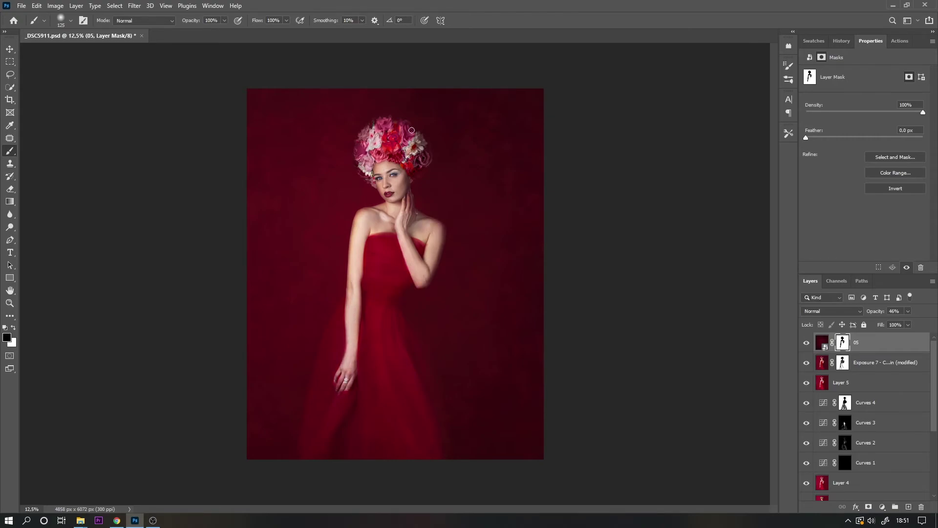
{"action": "left_click_drag", "start_coordinate": [409, 193], "coordinate": [422, 219]}
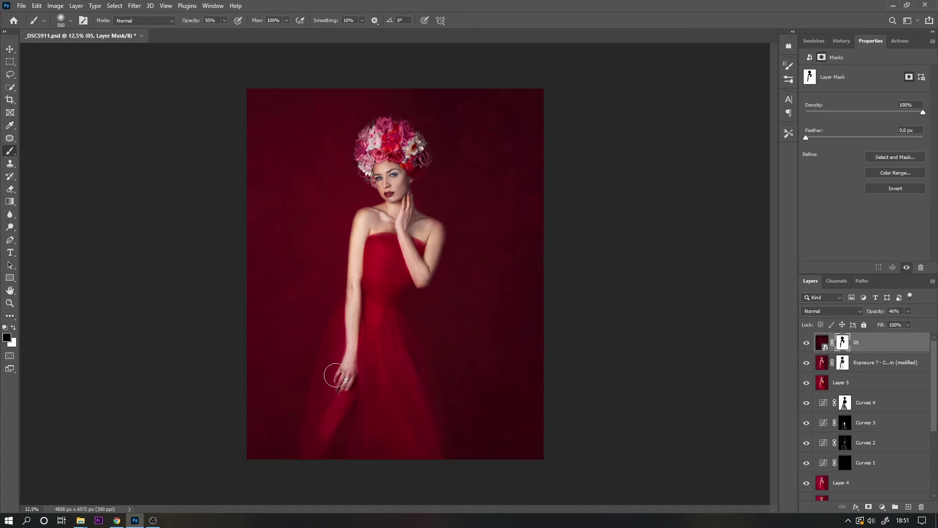
{"action": "key", "text": "3"}
{"action": "key", "text": "bracketright"}
{"action": "key", "text": "bracketright"}
{"action": "key", "text": "bracketright"}
{"action": "mouse_move", "coordinate": [374, 312]}
{"action": "left_mouse_down"}
{"action": "mouse_move", "coordinate": [384, 348]}
{"action": "mouse_move", "coordinate": [387, 314]}
{"action": "left_mouse_up"}
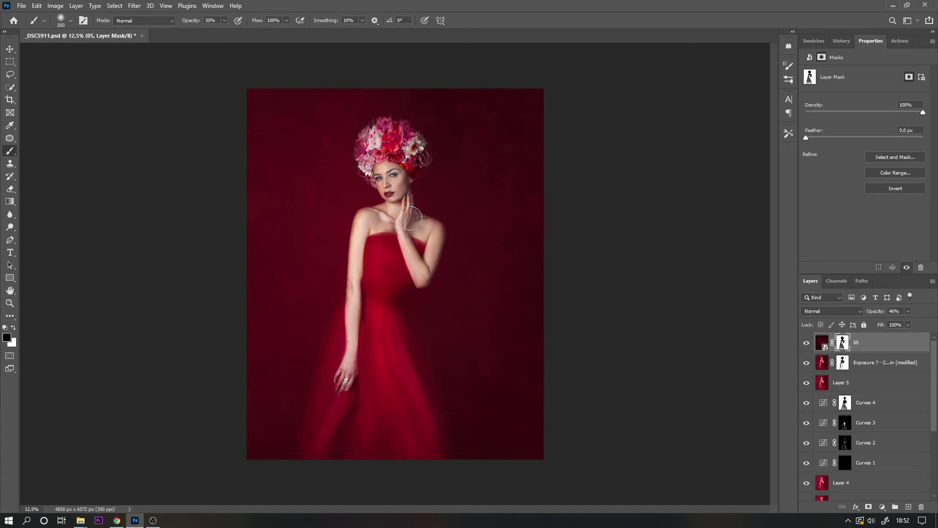
Step: Clear the texture along the flowers' edge and shoulders, touching up the mask with white
{"action": "key", "text": "ctrl+plus"}
{"action": "scroll", "coordinate": [386, 220], "scroll_direction": "up", "scroll_amount": 3}
{"action": "key", "text": "0"}
{"action": "key", "text": "bracketleft"}
{"action": "key", "text": "bracketleft"}
{"action": "key", "text": "bracketleft"}
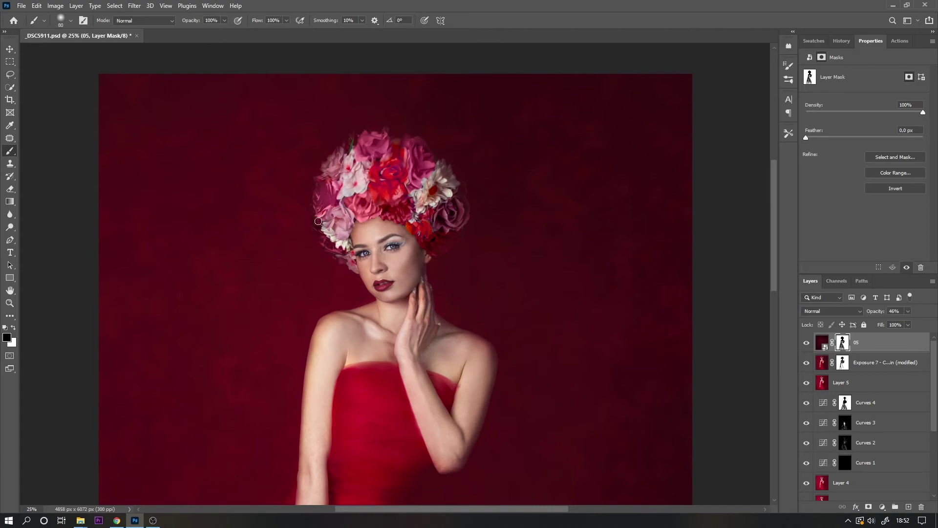
{"action": "left_click_drag", "start_coordinate": [422, 152], "coordinate": [431, 245]}
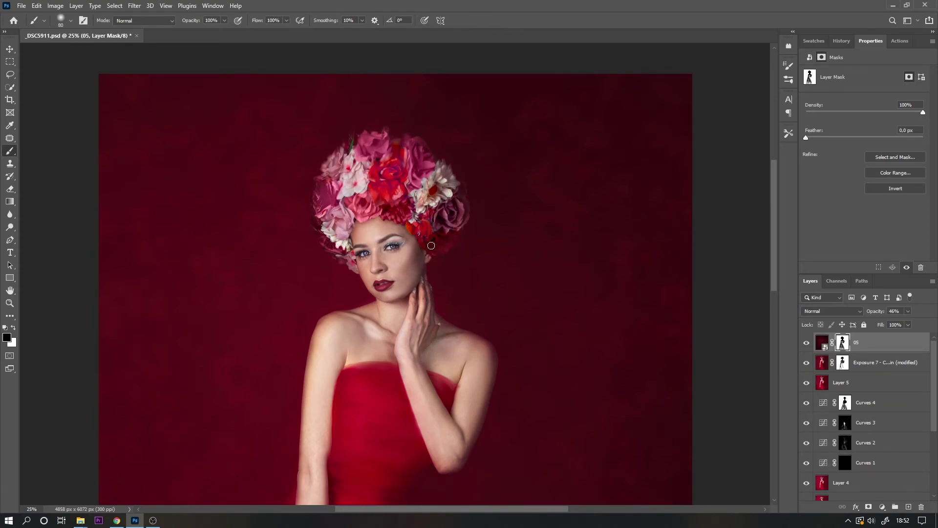
{"action": "left_click_drag", "start_coordinate": [478, 345], "coordinate": [491, 361]}
{"action": "scroll", "coordinate": [707, 279], "scroll_direction": "down", "scroll_amount": 3}
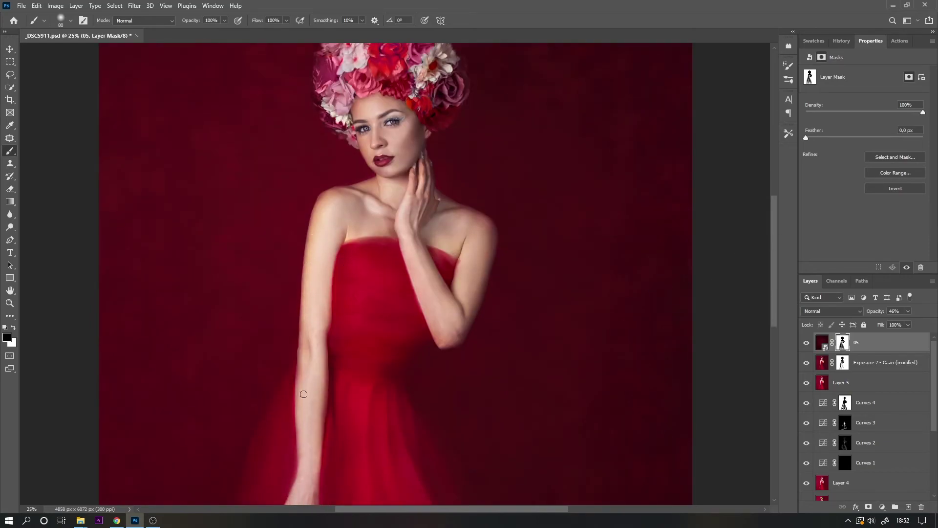
{"action": "scroll", "coordinate": [768, 215], "scroll_direction": "down", "scroll_amount": 3}
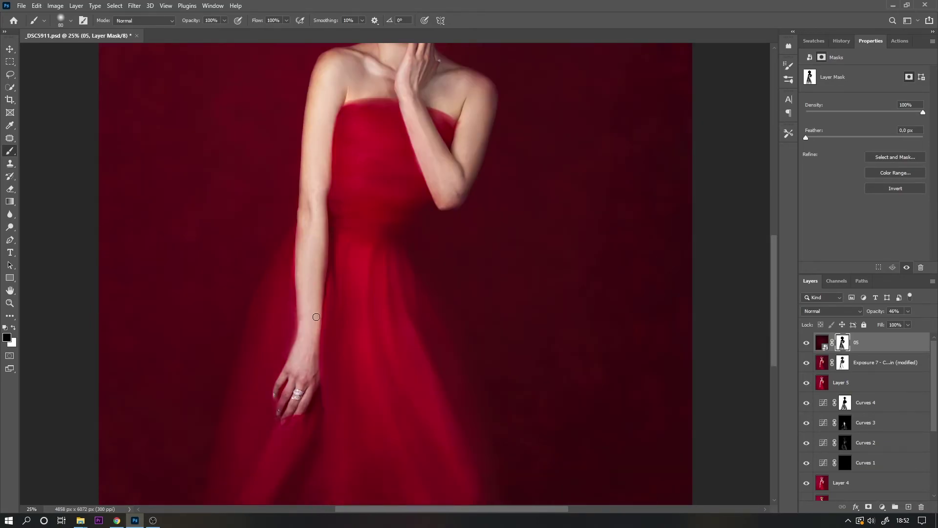
{"action": "key", "text": "x"}
{"action": "key", "text": "bracketleft"}
{"action": "key", "text": "bracketleft"}
{"action": "key", "text": "bracketleft"}
{"action": "scroll", "coordinate": [318, 409], "scroll_direction": "down", "scroll_amount": 2}
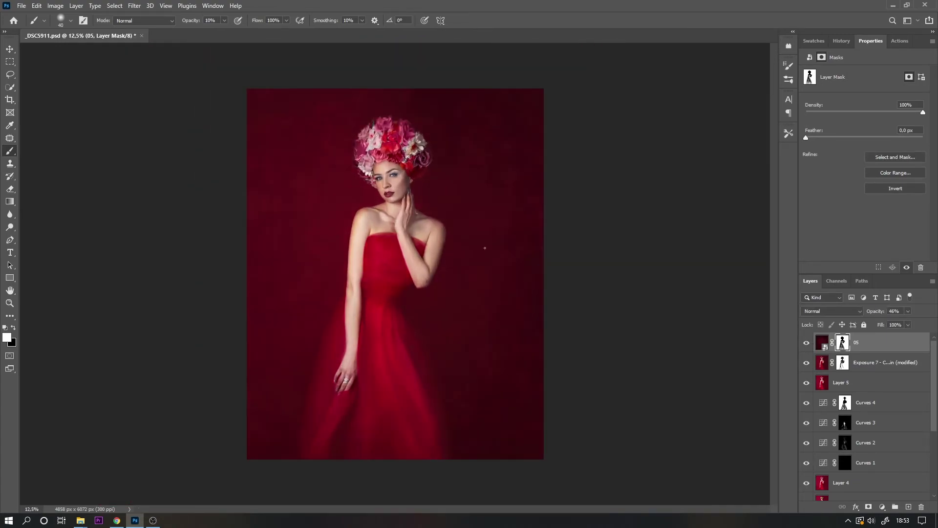
{"action": "key", "text": "x"}
{"action": "key", "text": "0"}
{"action": "key", "text": "bracketright"}
{"action": "key", "text": "bracketright"}
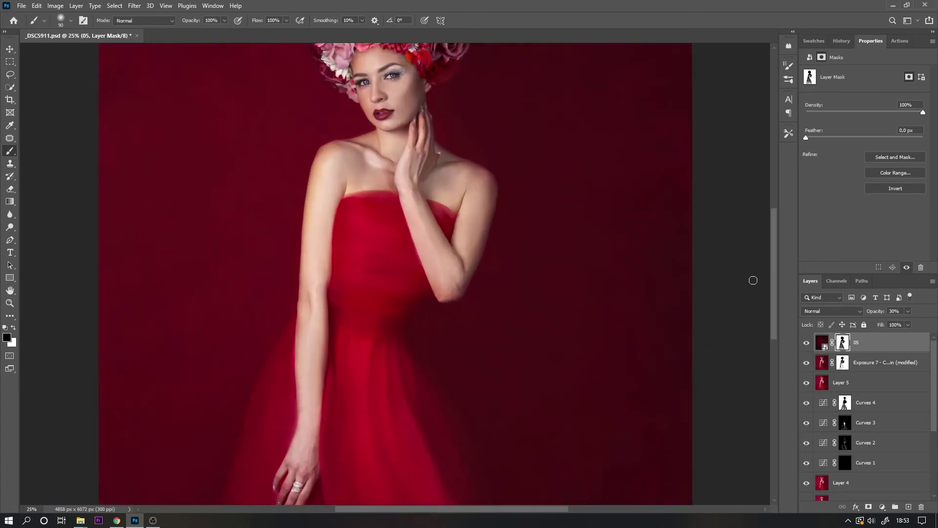
Step: Add a new Layer 6 in Color blend mode and save the document
{"action": "key", "text": "ctrl+plus"}
{"action": "left_click", "coordinate": [909, 507]}
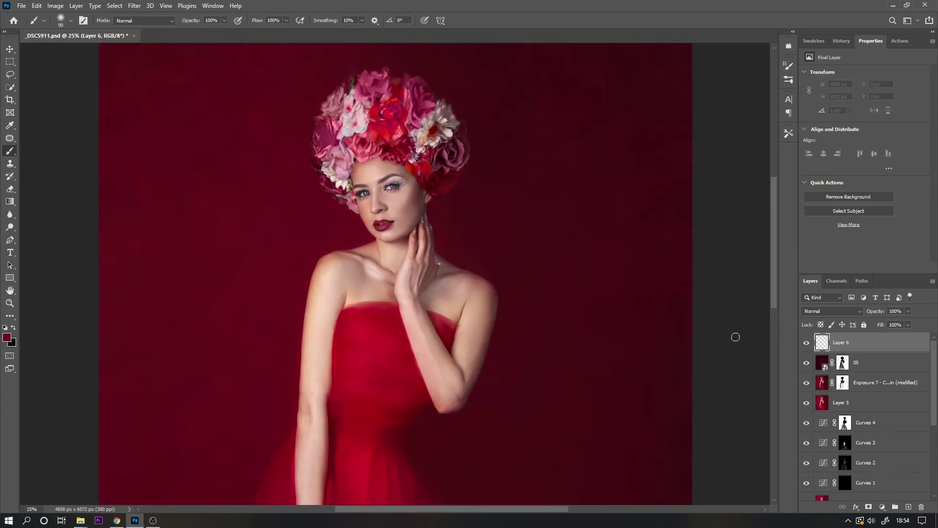
{"action": "key", "text": "alt+bracketleft"}
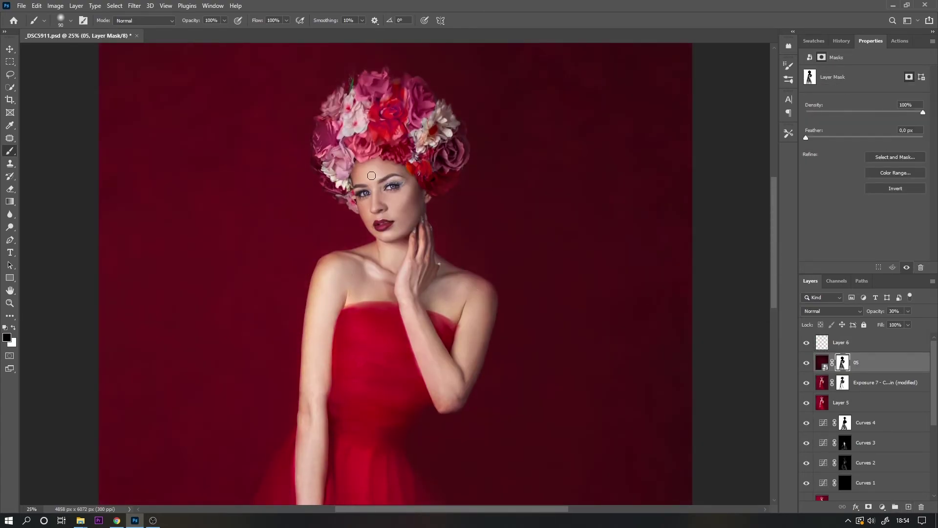
{"action": "key", "text": "alt+bracketright"}
{"action": "key", "text": "ctrl+s"}
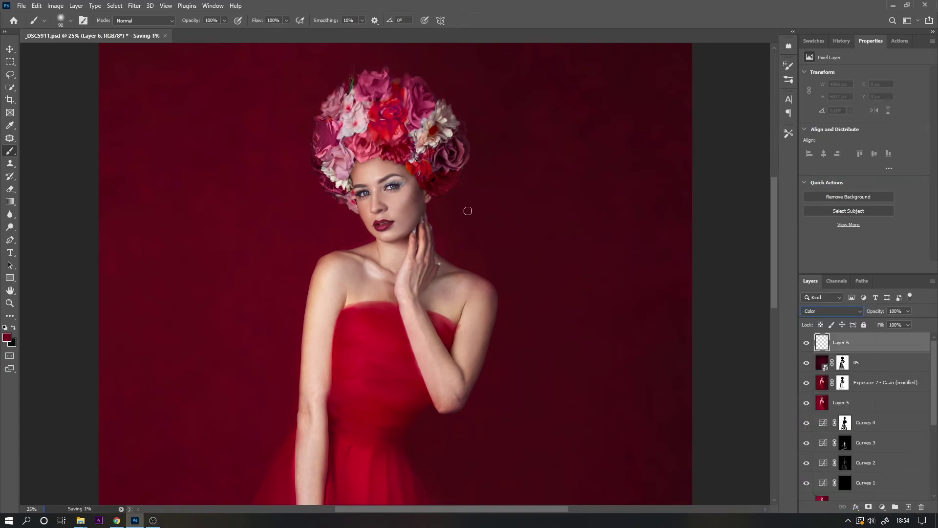
Step: Paint skin tone sampled from the face over the neck and arm, at 42% opacity
{"action": "left_click", "coordinate": [371, 201], "text": "alt"}
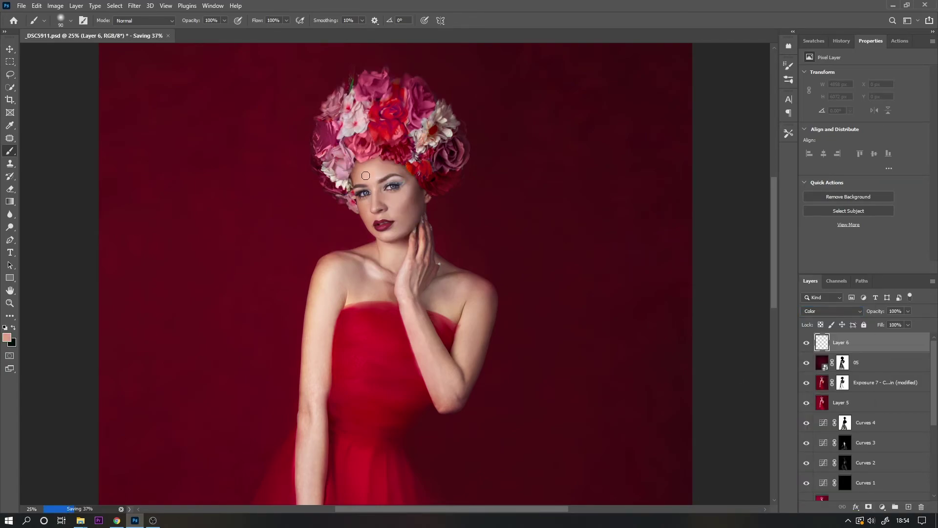
{"action": "key", "text": "bracketleft"}
{"action": "key", "text": "bracketleft"}
{"action": "key", "text": "bracketleft"}
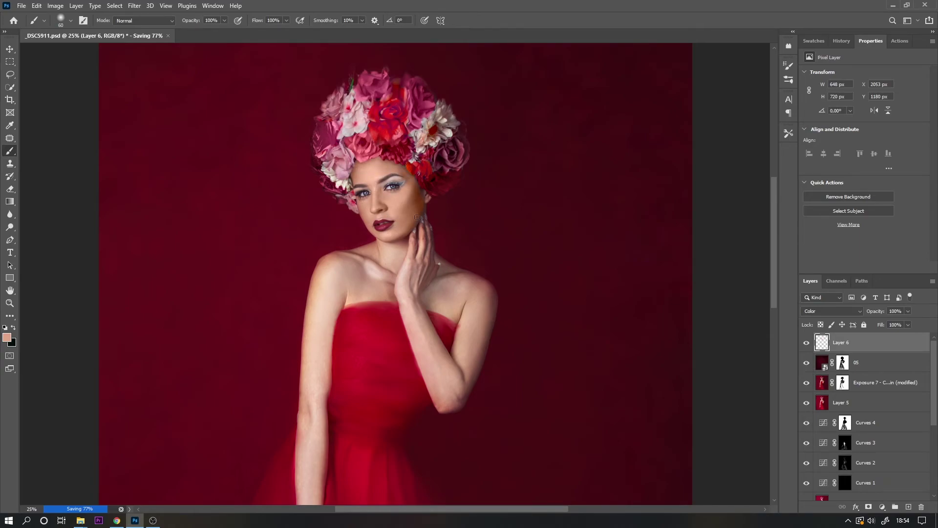
{"action": "left_click_drag", "start_coordinate": [409, 205], "coordinate": [411, 258]}
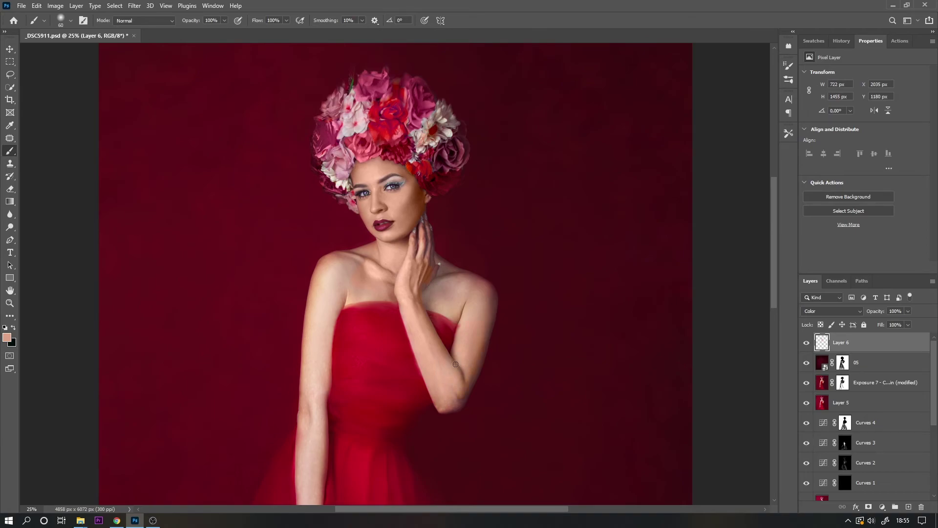
{"action": "left_click_drag", "start_coordinate": [455, 364], "coordinate": [490, 307]}
{"action": "scroll", "coordinate": [342, 197], "scroll_direction": "down", "scroll_amount": 5}
{"action": "key", "text": "bracketright"}
{"action": "key", "text": "bracketright"}
{"action": "key", "text": "bracketright"}
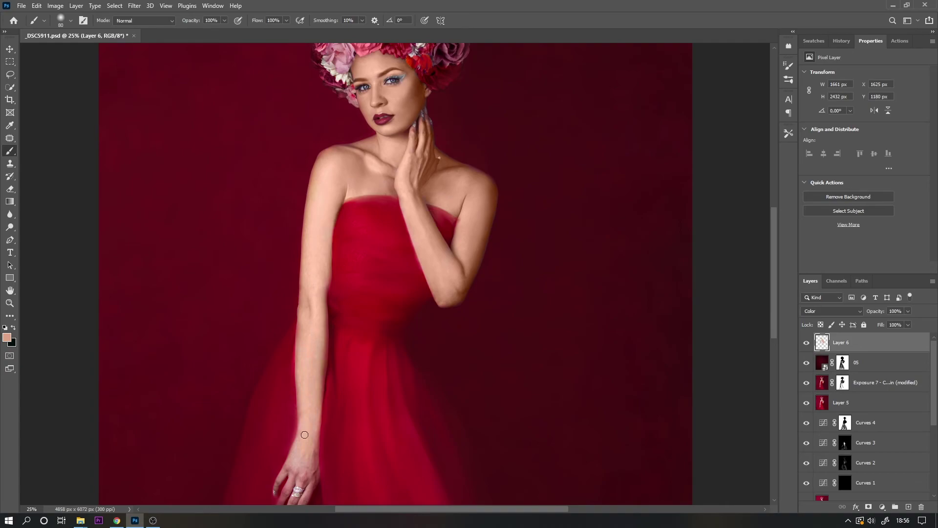
{"action": "scroll", "coordinate": [318, 371], "scroll_direction": "down", "scroll_amount": 2}
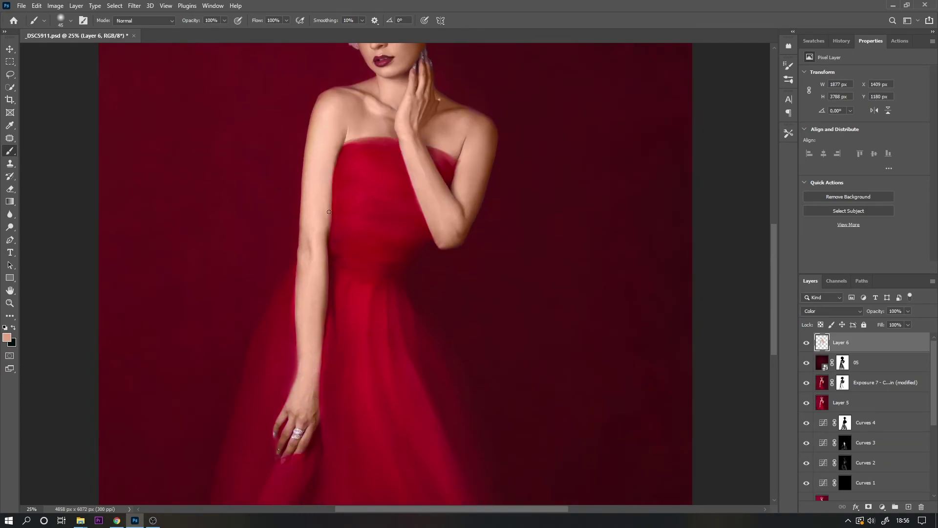
{"action": "key", "text": "ctrl+minus"}
{"action": "left_click_drag", "start_coordinate": [908, 311], "coordinate": [887, 324]}
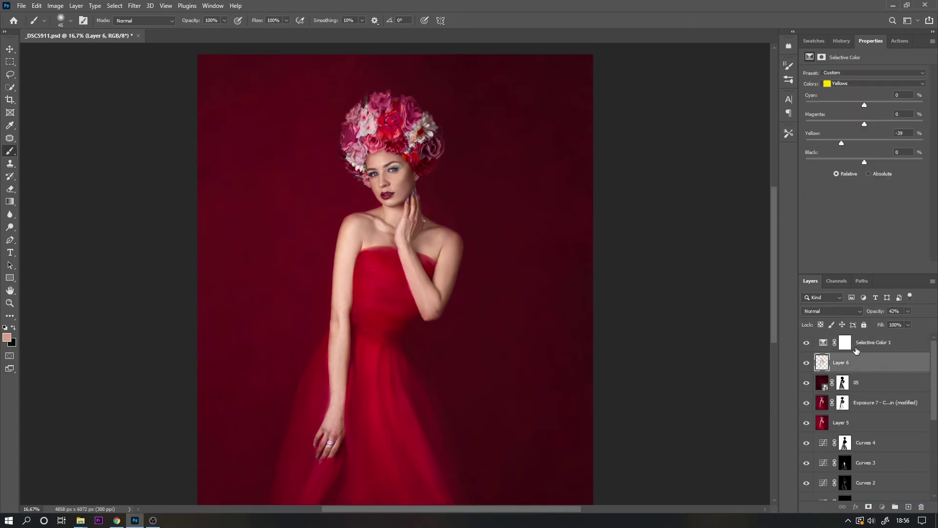
Step: On new Layer 7, paint sampled dark maroon at 30% beside the left arm
{"action": "left_click", "coordinate": [856, 348]}
{"action": "key", "text": "ctrl+plus"}
{"action": "key", "text": "ctrl+plus"}
{"action": "left_click", "coordinate": [909, 506]}
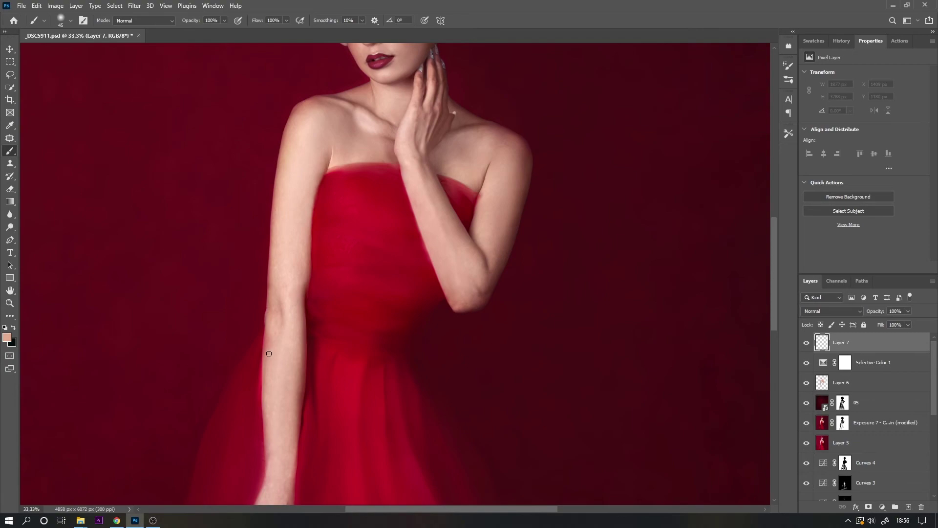
{"action": "key", "text": "1"}
{"action": "left_click_drag", "start_coordinate": [269, 353], "coordinate": [269, 359]}
{"action": "left_click", "coordinate": [255, 370], "text": "alt"}
{"action": "key", "text": "3"}
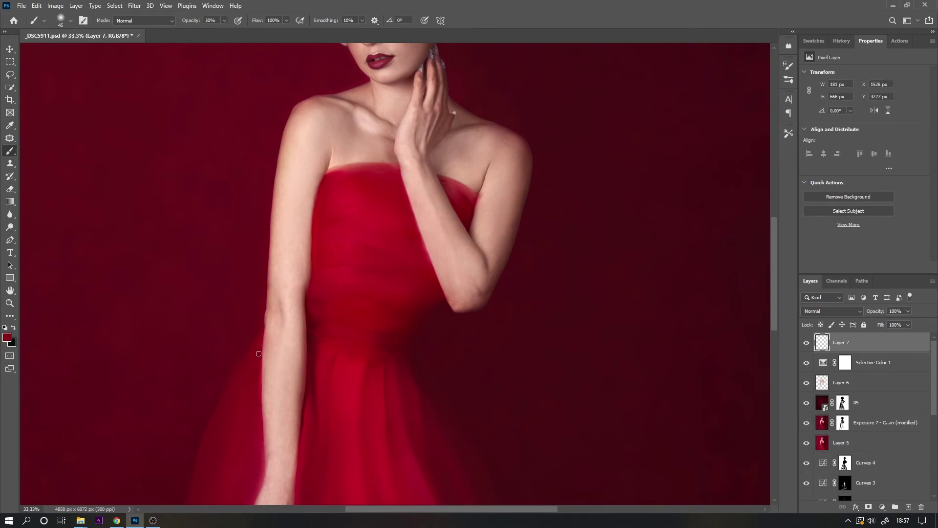
{"action": "left_click_drag", "start_coordinate": [251, 408], "coordinate": [207, 368]}
{"action": "scroll", "coordinate": [759, 325], "scroll_direction": "down", "scroll_amount": 5}
{"action": "scroll", "coordinate": [772, 350], "scroll_direction": "down", "scroll_amount": 3}
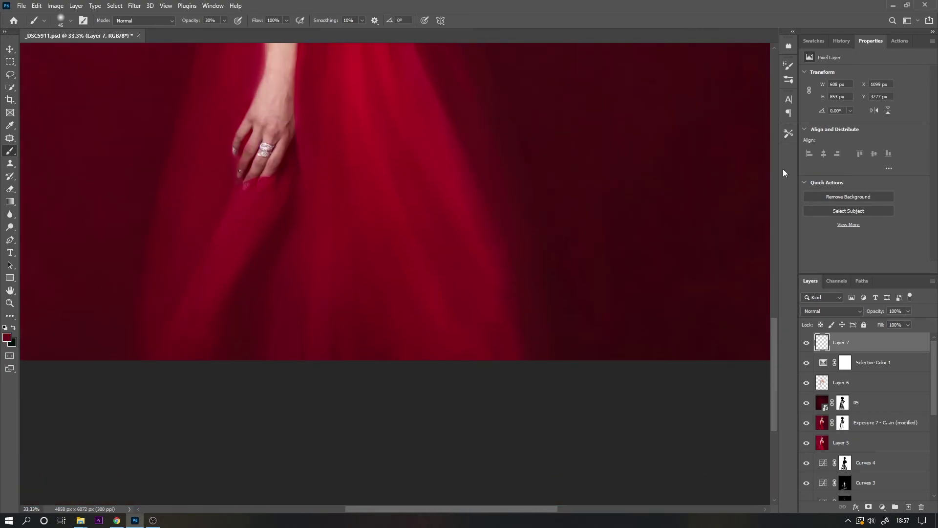
{"action": "key", "text": "ctrl+minus"}
Step: On new Layer 8, blend the red dress folds with the Mixer Brush
{"action": "key", "text": "ctrl+shift+alt+n"}
{"action": "right_click", "coordinate": [9, 152]}
{"action": "left_click", "coordinate": [49, 182]}
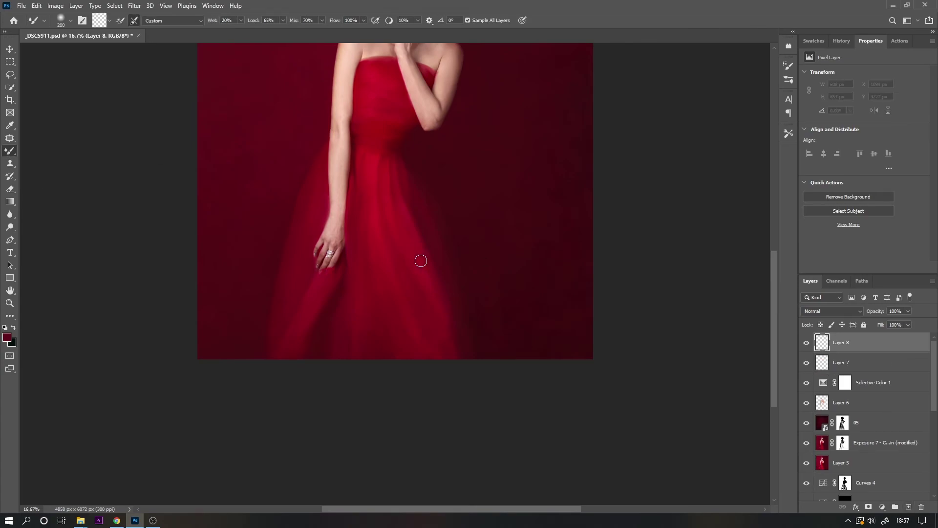
{"action": "left_click_drag", "start_coordinate": [421, 260], "coordinate": [379, 331]}
{"action": "mouse_move", "coordinate": [321, 293]}
{"action": "left_mouse_down"}
{"action": "mouse_move", "coordinate": [441, 306]}
{"action": "mouse_move", "coordinate": [454, 370]}
{"action": "left_mouse_up"}
{"action": "scroll", "coordinate": [772, 262], "scroll_direction": "up", "scroll_amount": 3}
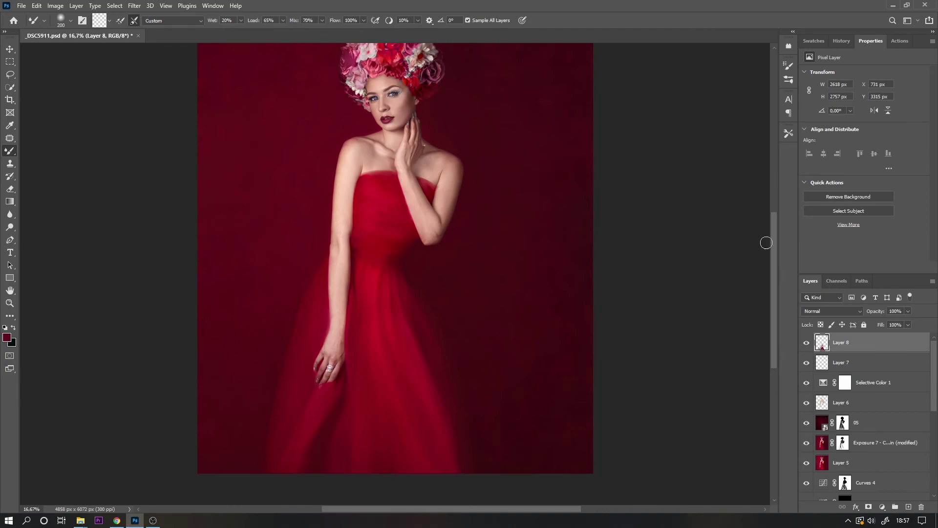
{"action": "key", "text": "ctrl+plus"}
{"action": "key", "text": "ctrl+plus"}
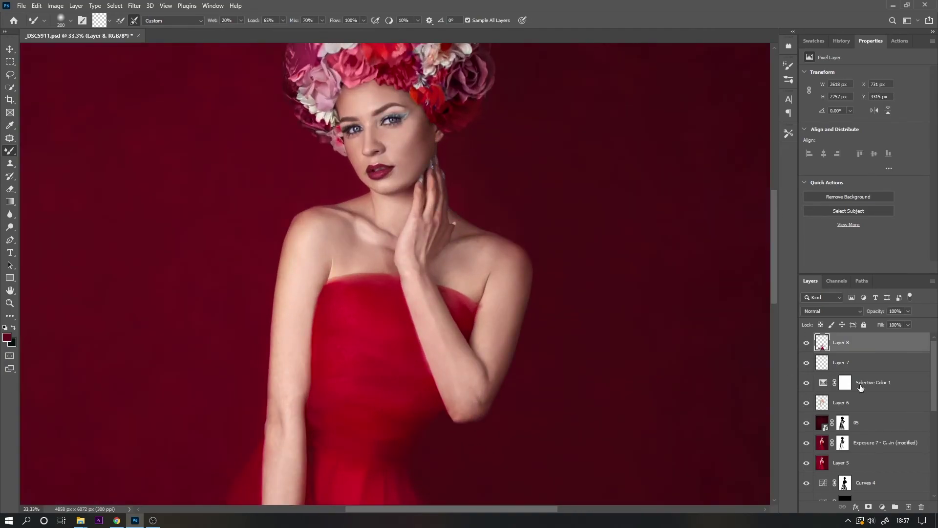
{"action": "left_click", "coordinate": [835, 382]}
{"action": "key", "text": "ctrl+minus"}
{"action": "key", "text": "ctrl+minus"}
Step: On new Layer 9, paint soft pink blush on the cheek at 10% opacity
{"action": "left_click", "coordinate": [840, 342]}
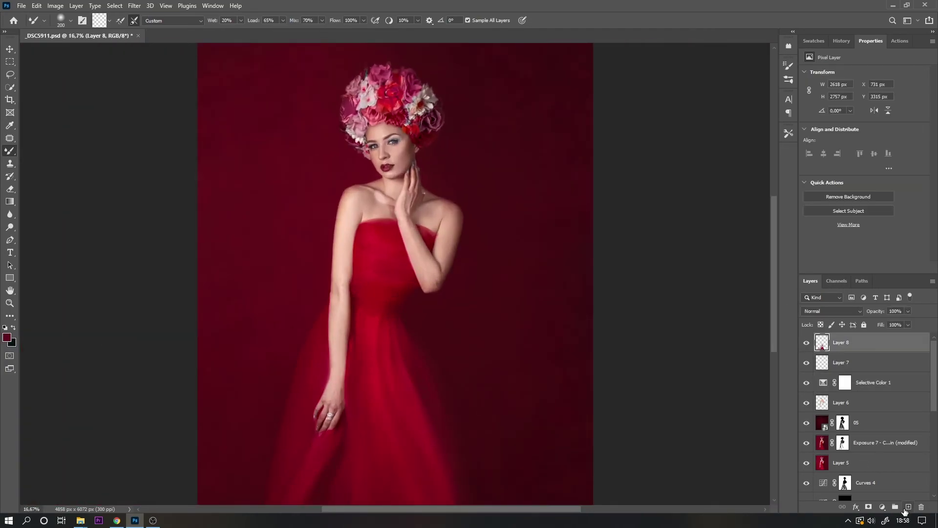
{"action": "left_click", "coordinate": [907, 507]}
{"action": "key", "text": "ctrl+plus"}
{"action": "key", "text": "ctrl+plus"}
{"action": "key", "text": "ctrl+plus"}
{"action": "key", "text": "ctrl+plus"}
{"action": "right_click", "coordinate": [10, 151]}
{"action": "left_click", "coordinate": [44, 147]}
{"action": "left_click", "coordinate": [276, 56], "text": "alt"}
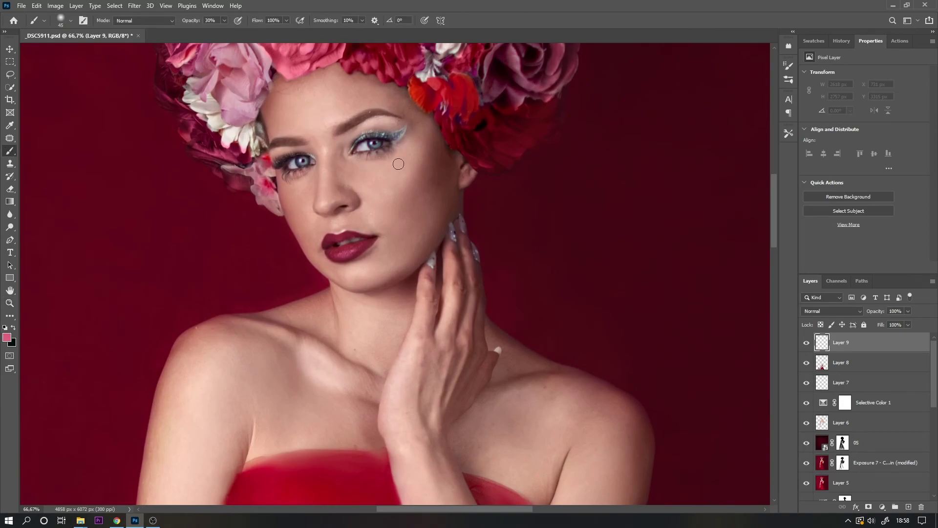
{"action": "key", "text": "1"}
{"action": "key", "text": "bracketright"}
{"action": "left_click_drag", "start_coordinate": [413, 146], "coordinate": [433, 161]}
Step: Paint red sampled from the flower crown into the crown, and fade Layer 9 to 57%
{"action": "scroll", "coordinate": [633, 190], "scroll_direction": "up", "scroll_amount": 3}
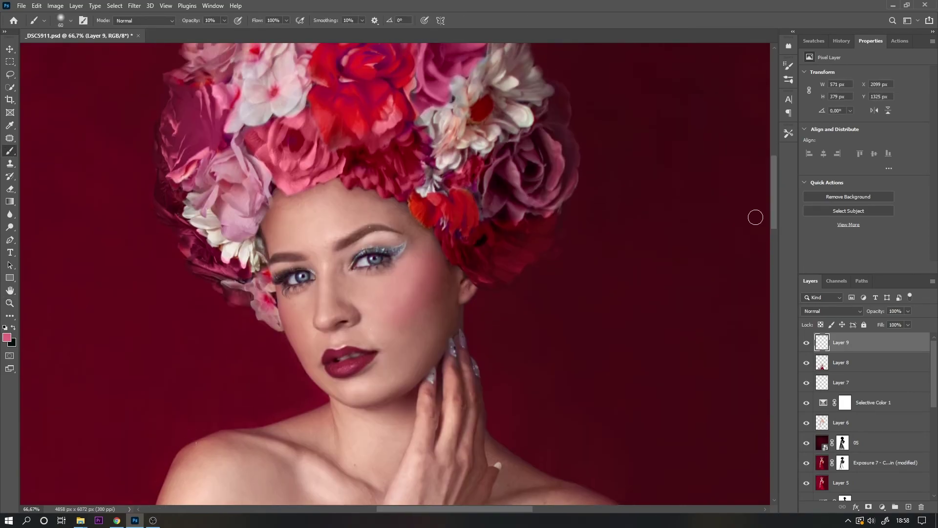
{"action": "left_click", "coordinate": [323, 154], "text": "alt"}
{"action": "key", "text": "3"}
{"action": "key", "text": "bracketleft"}
{"action": "key", "text": "bracketleft"}
{"action": "key", "text": "bracketleft"}
{"action": "left_click", "coordinate": [412, 86], "text": "alt"}
{"action": "left_click_drag", "start_coordinate": [409, 73], "coordinate": [401, 127]}
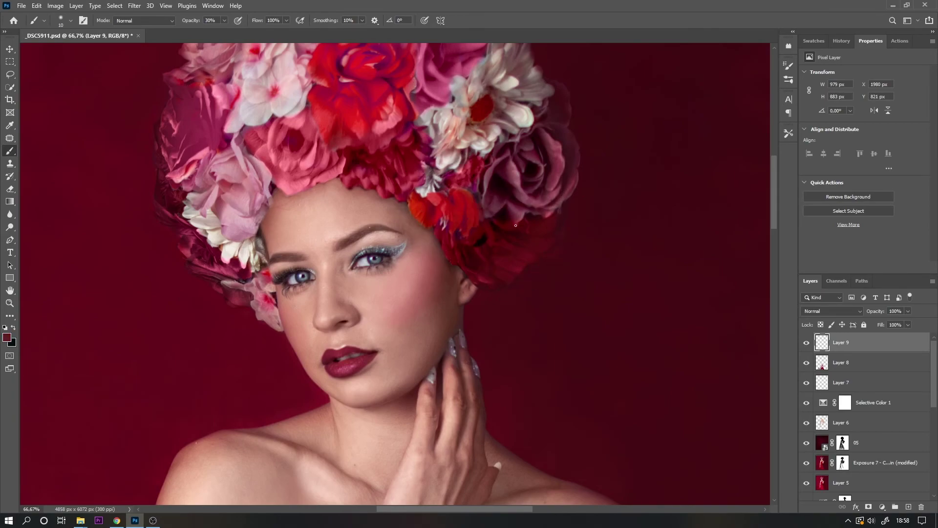
{"action": "left_click_drag", "start_coordinate": [907, 311], "coordinate": [889, 324]}
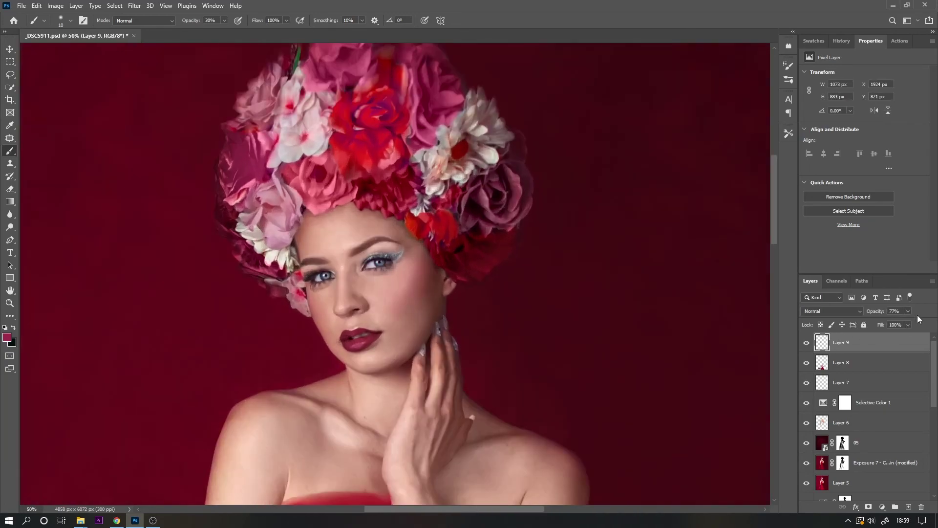
Step: Add Layer 10 in Color mode with pink eye tint at 27% opacity
{"action": "left_click", "coordinate": [908, 506]}
{"action": "left_click", "coordinate": [329, 154], "text": "alt"}
{"action": "left_click", "coordinate": [830, 311]}
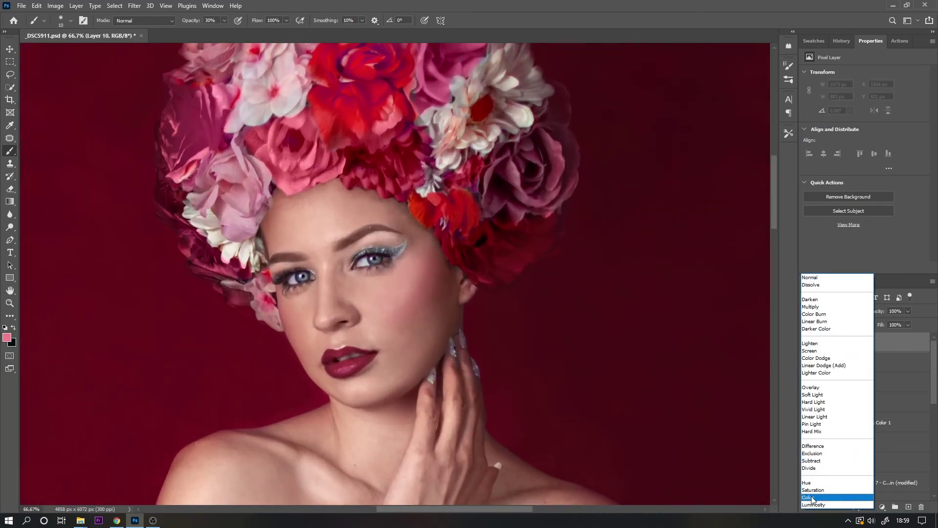
{"action": "left_click", "coordinate": [812, 497]}
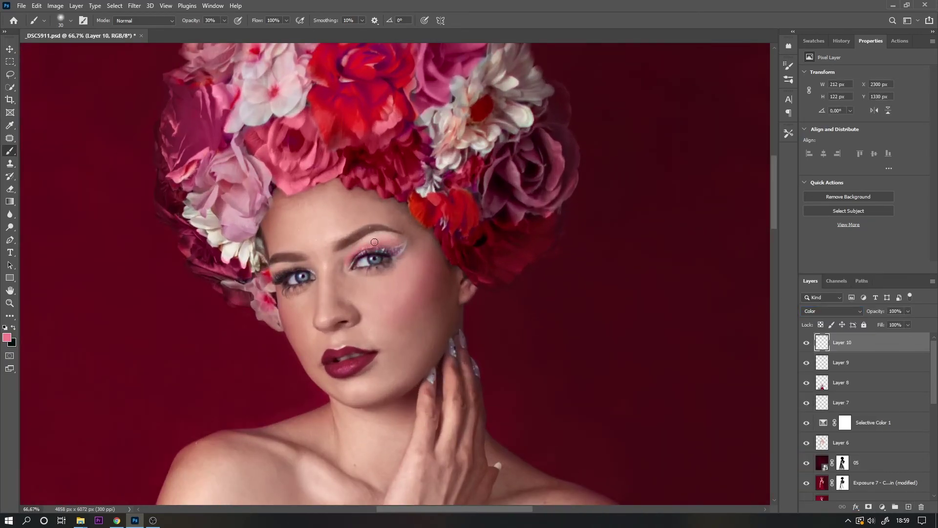
{"action": "left_click", "coordinate": [906, 312]}
{"action": "key", "text": "ctrl+minus"}
{"action": "key", "text": "ctrl+minus"}
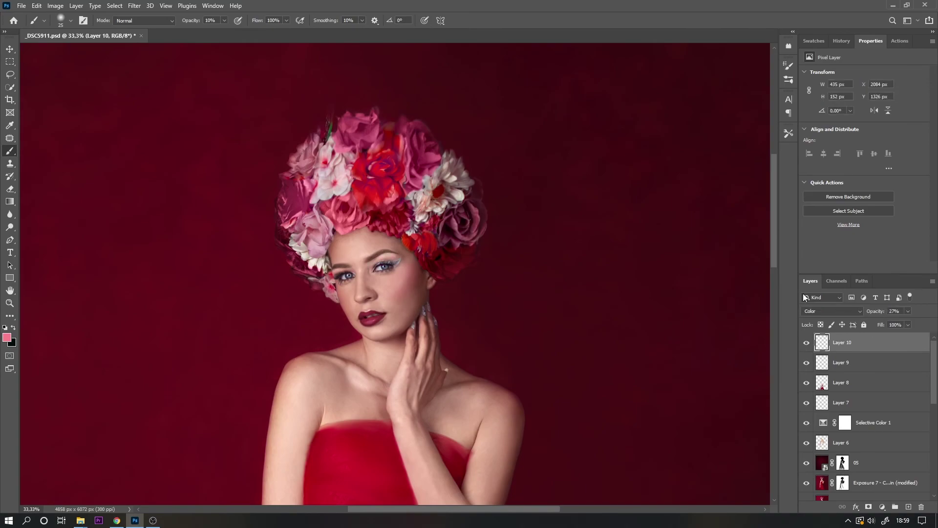
{"action": "key", "text": "ctrl+minus"}
{"action": "key", "text": "ctrl+shift+alt+n"}
Step: Set Layer 11 to Color blend and paint even skin tone over the shoulders and arms
{"action": "key", "text": "z"}
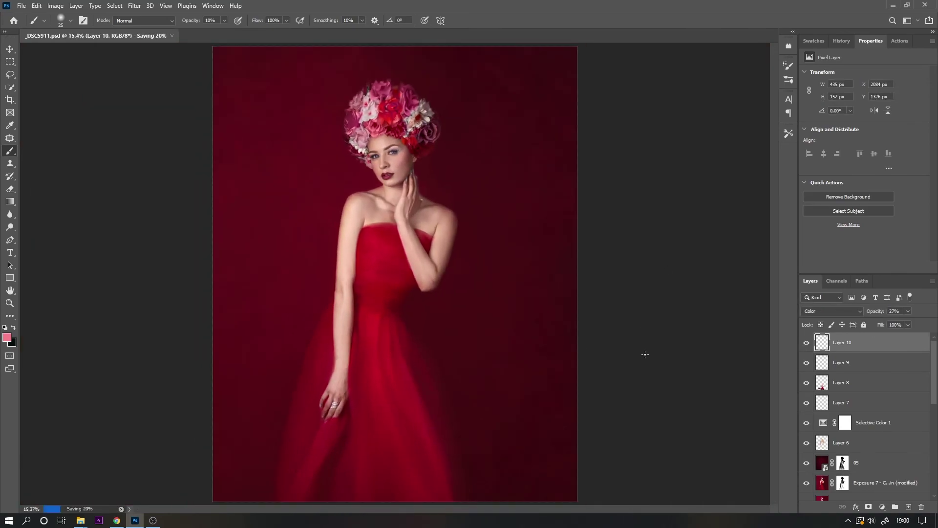
{"action": "key", "text": "ctrl+plus"}
{"action": "key", "text": "ctrl+plus"}
{"action": "key", "text": "ctrl+plus"}
{"action": "key", "text": "ctrl+plus"}
{"action": "key", "text": "b"}
{"action": "left_click", "coordinate": [831, 311]}
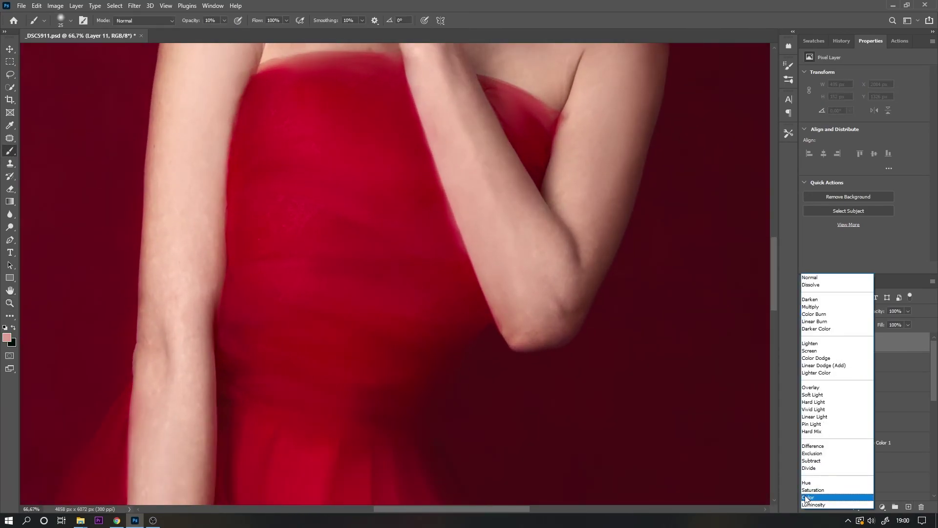
{"action": "left_click", "coordinate": [820, 498]}
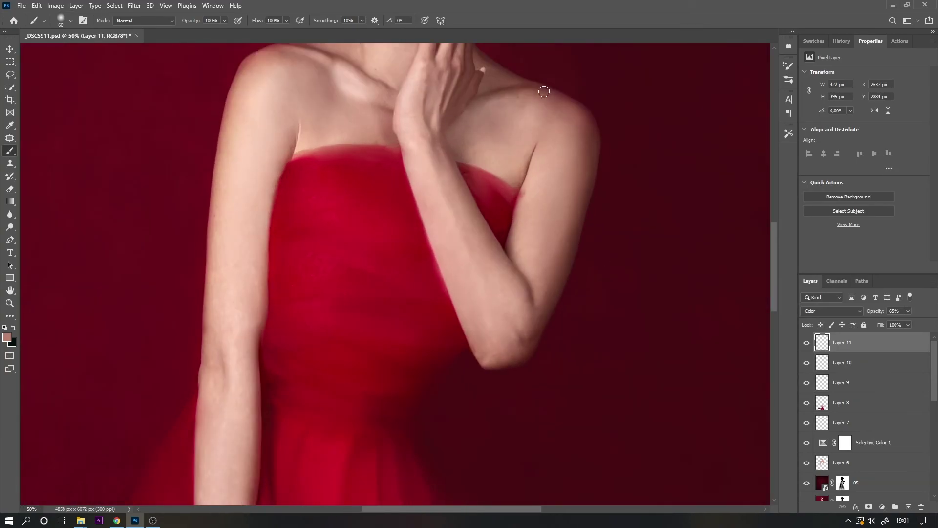
{"action": "left_click_drag", "start_coordinate": [544, 92], "coordinate": [551, 101]}
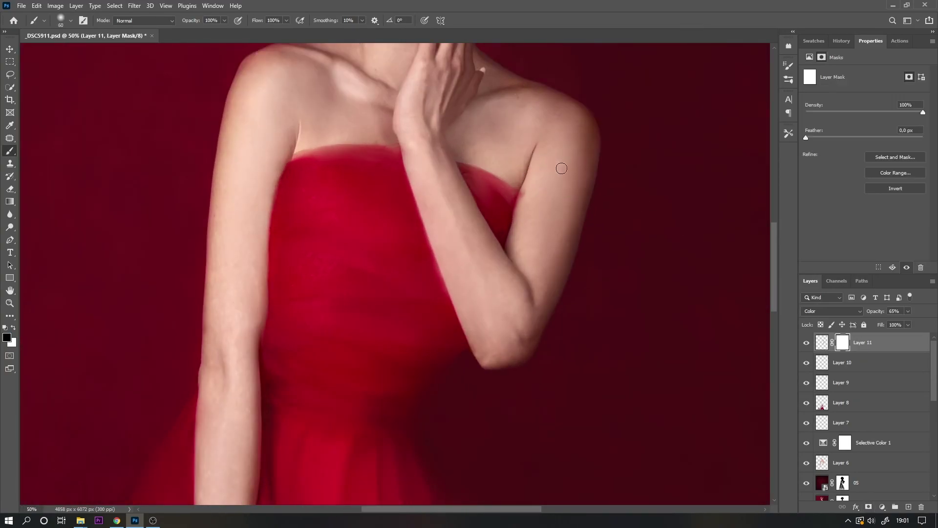
{"action": "left_click", "coordinate": [821, 347]}
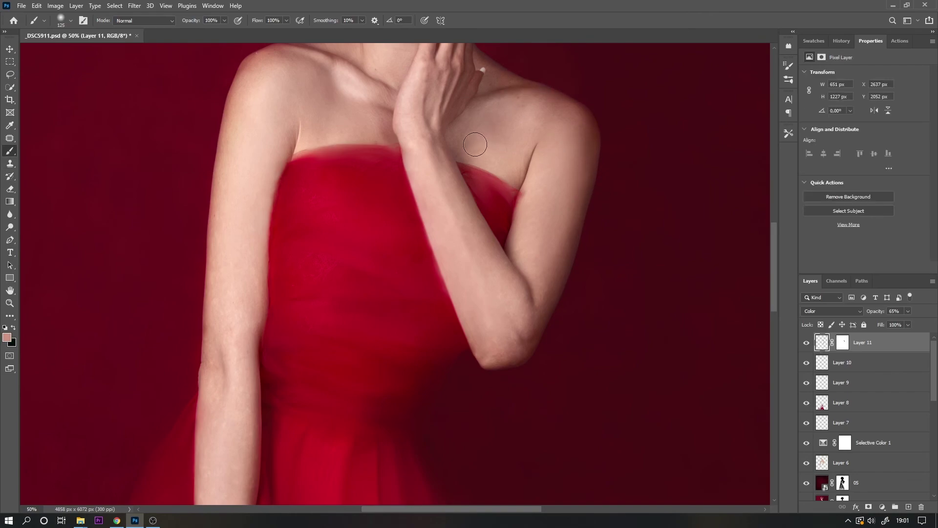
{"action": "left_click", "coordinate": [265, 63], "text": "alt"}
{"action": "scroll", "coordinate": [199, 445], "scroll_direction": "down", "scroll_amount": 3}
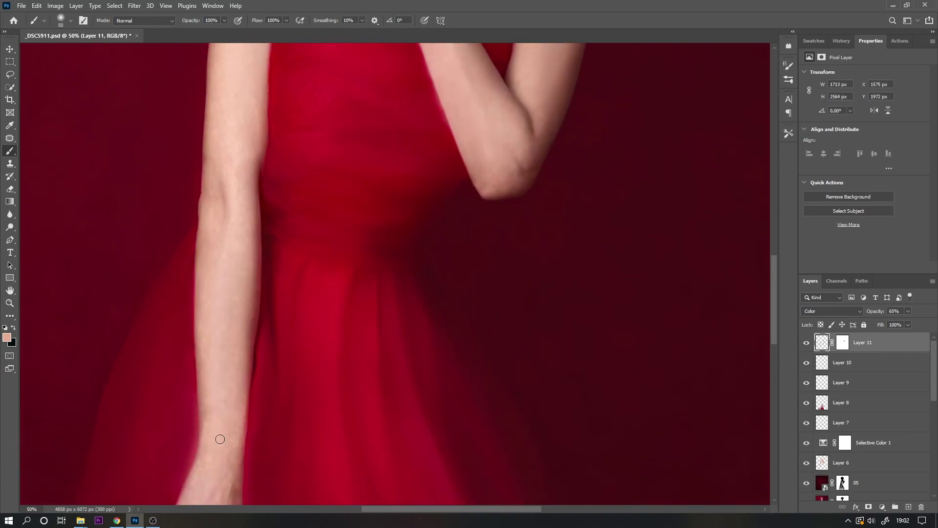
{"action": "scroll", "coordinate": [218, 440], "scroll_direction": "down", "scroll_amount": 4}
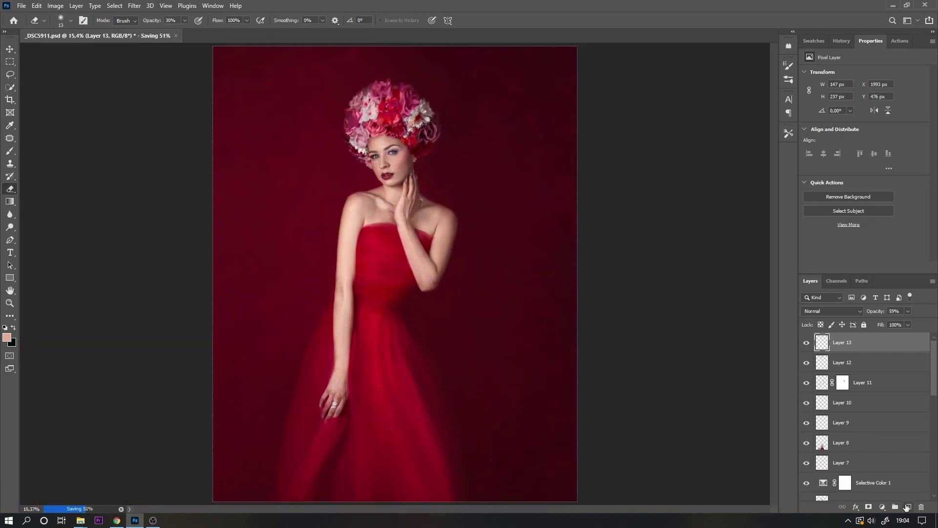
Step: Add a brightening Curves 5 adjustment (input 211, output 196) with its mask inverted to hide it
{"action": "left_click", "coordinate": [905, 506]}
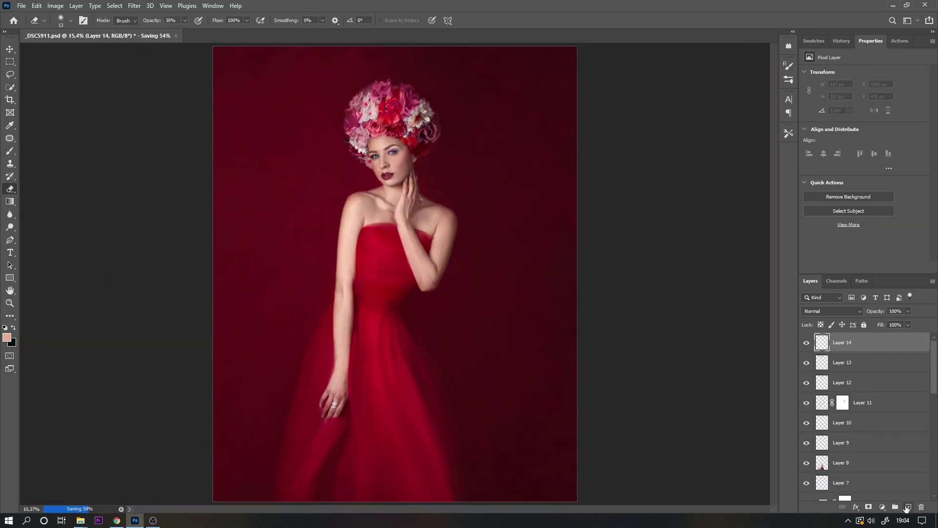
{"action": "left_click", "coordinate": [882, 506]}
{"action": "left_click", "coordinate": [874, 377]}
{"action": "key", "text": "ctrl+i"}
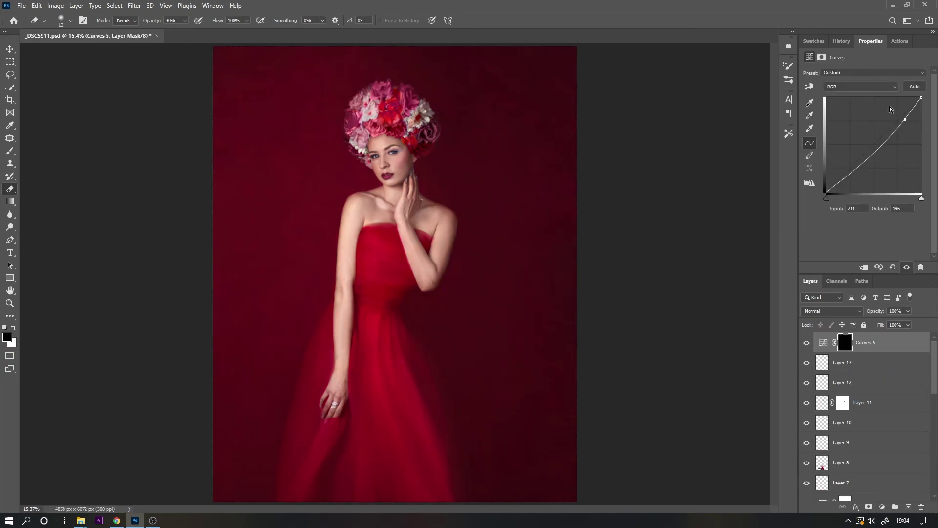
Step: Paint the brightening in with a white 200 px brush on the arm and shoulder, then stamp visible layers
{"action": "key", "text": "b"}
{"action": "key", "text": "d"}
{"action": "key", "text": "bracketright"}
{"action": "key", "text": "bracketright"}
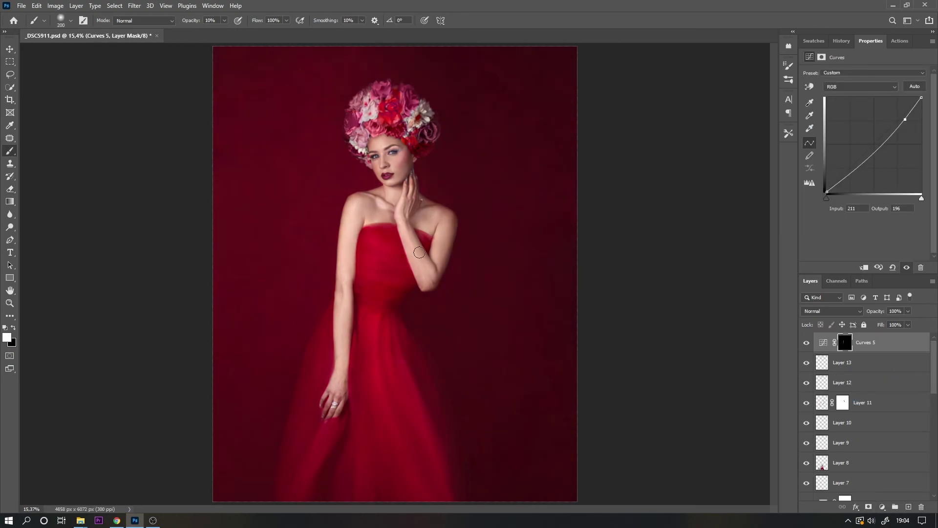
{"action": "left_click_drag", "start_coordinate": [353, 219], "coordinate": [342, 314]}
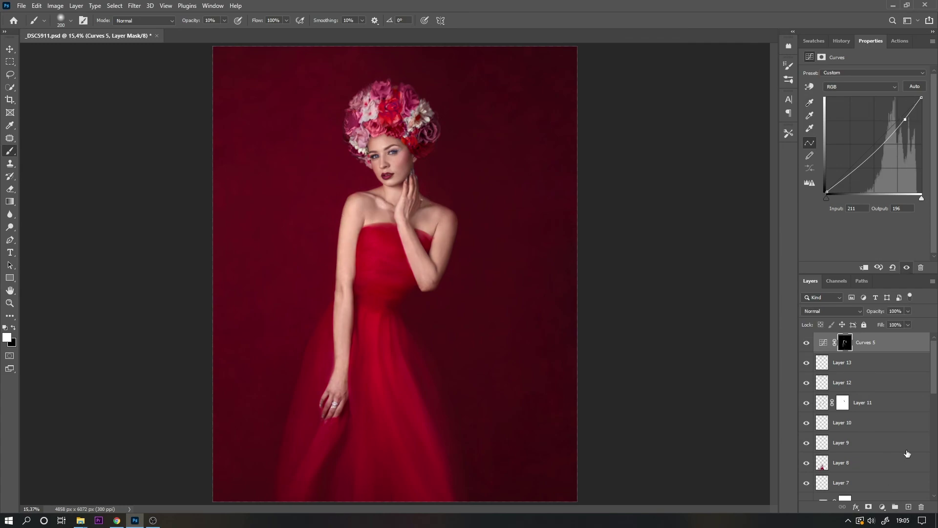
{"action": "key", "text": "ctrl+shift+alt+e"}
Step: Patch the blemish on the wrist with nearby clean skin on stamped Layer 14
{"action": "key", "text": "j"}
{"action": "scroll", "coordinate": [469, 210], "scroll_direction": "up", "scroll_amount": 4}
{"action": "left_click_drag", "start_coordinate": [310, 224], "coordinate": [337, 293]}
{"action": "left_click_drag", "start_coordinate": [289, 157], "coordinate": [292, 163]}
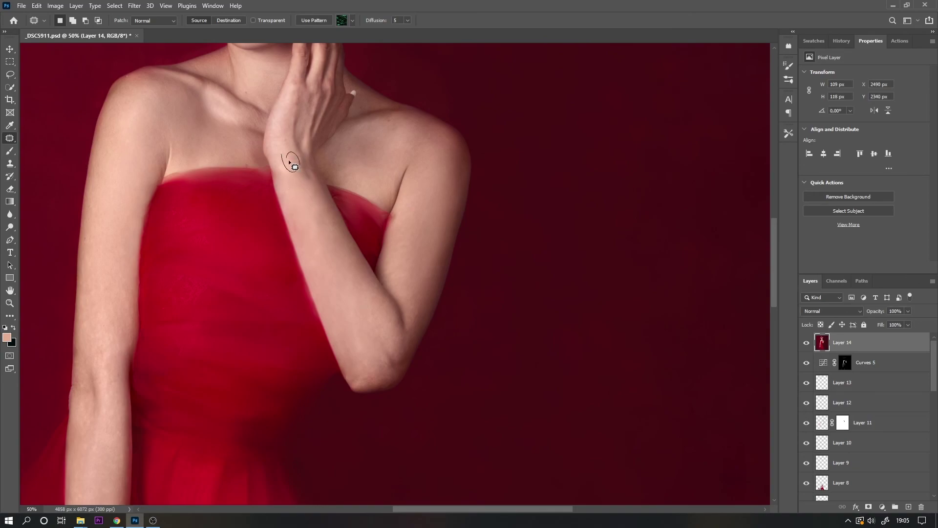
{"action": "key", "text": "ctrl+d"}
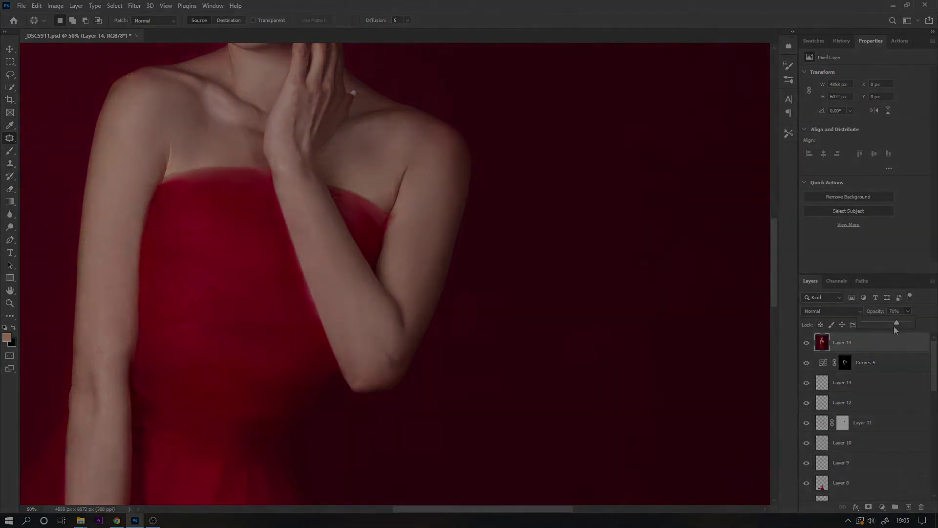